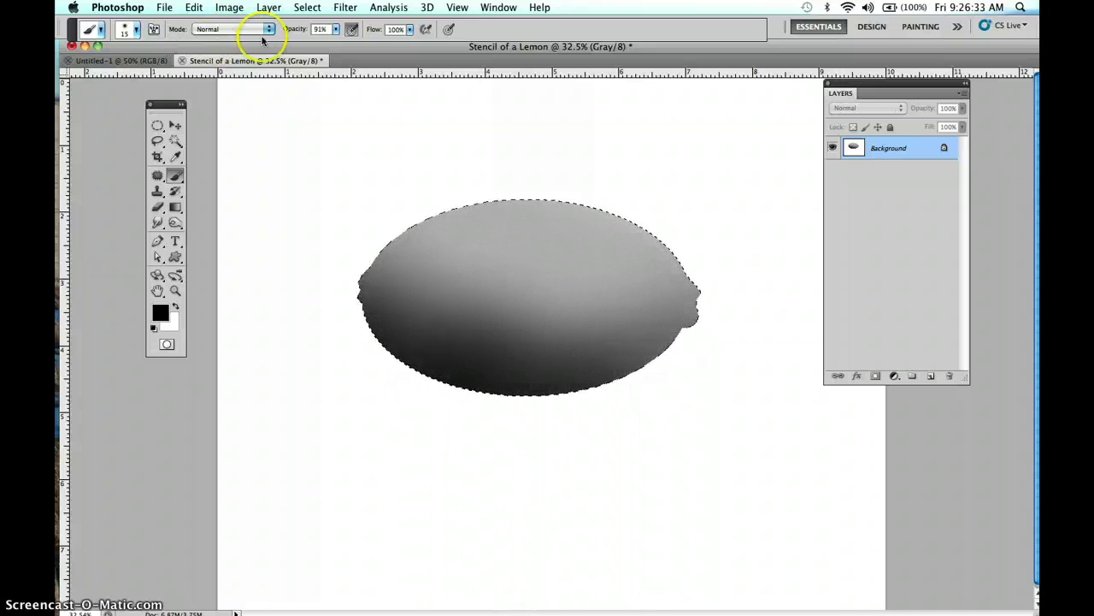
# Step: Load the saved Lemon channel of the Stencil of a Lemon document as a new selection
pyautogui.click(312, 7)
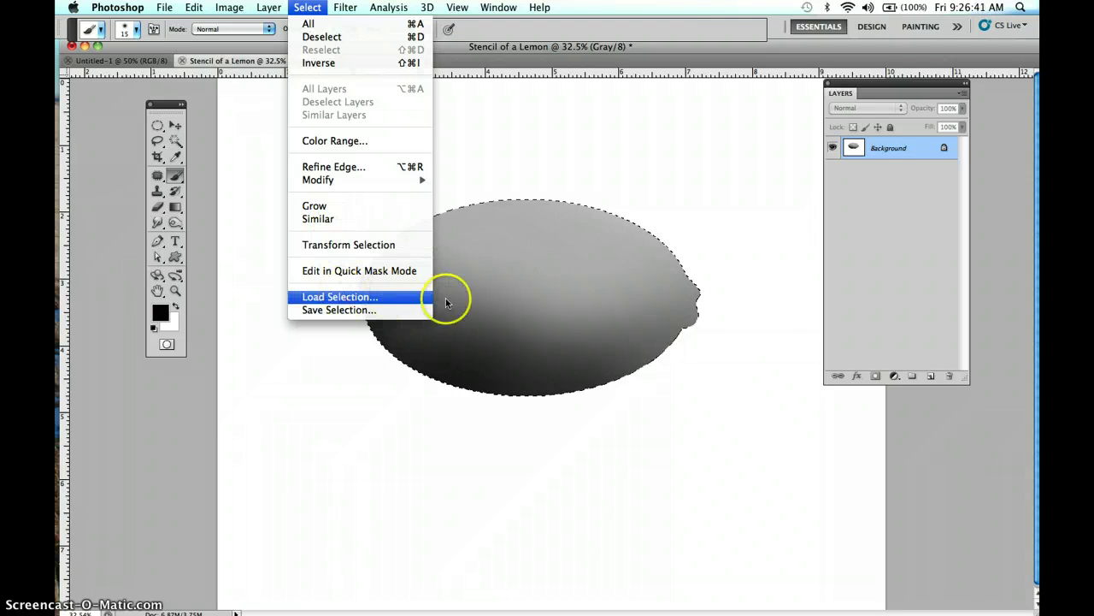
pyautogui.click(353, 296)
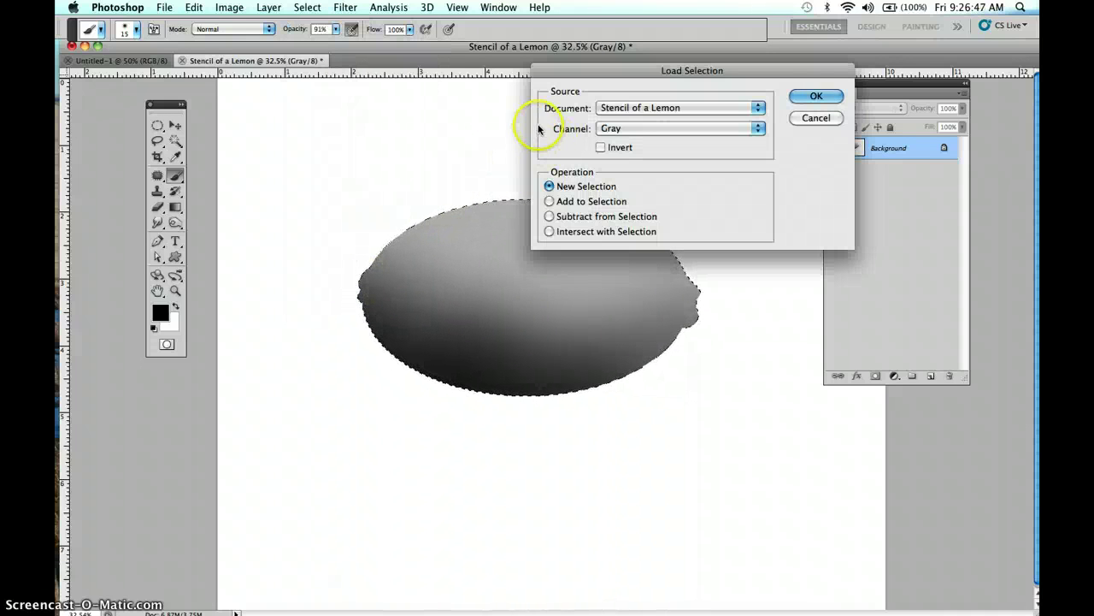
pyautogui.click(613, 128)
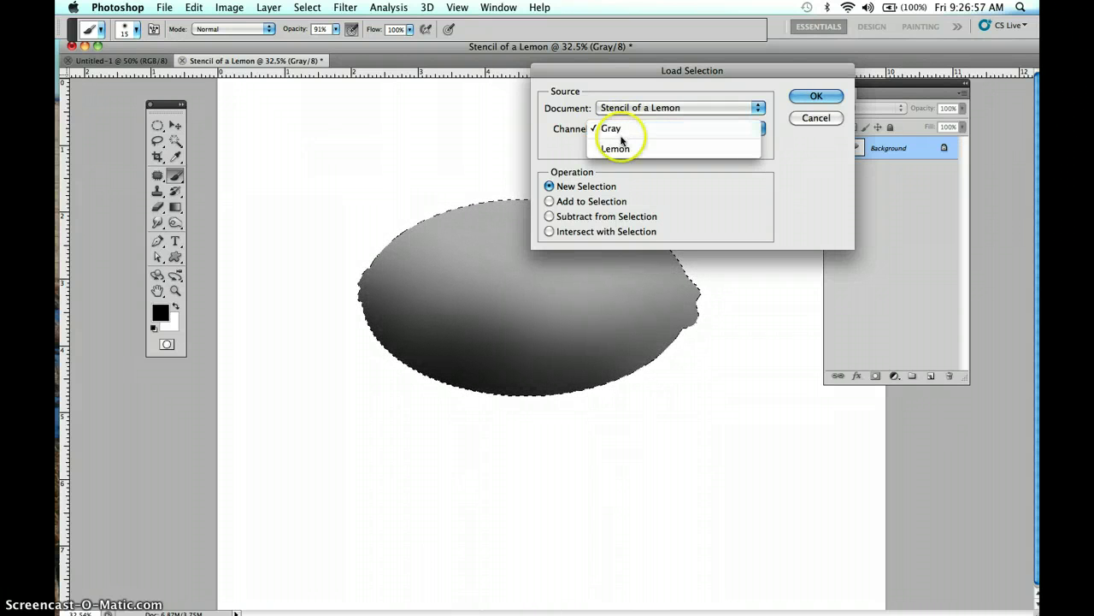
pyautogui.click(617, 149)
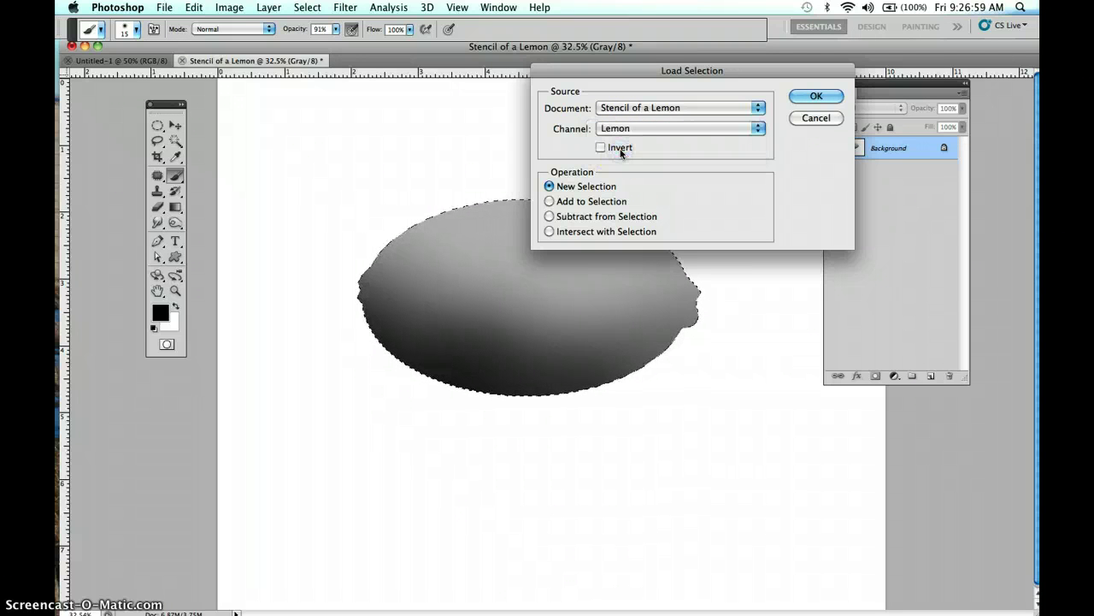
pyautogui.click(812, 99)
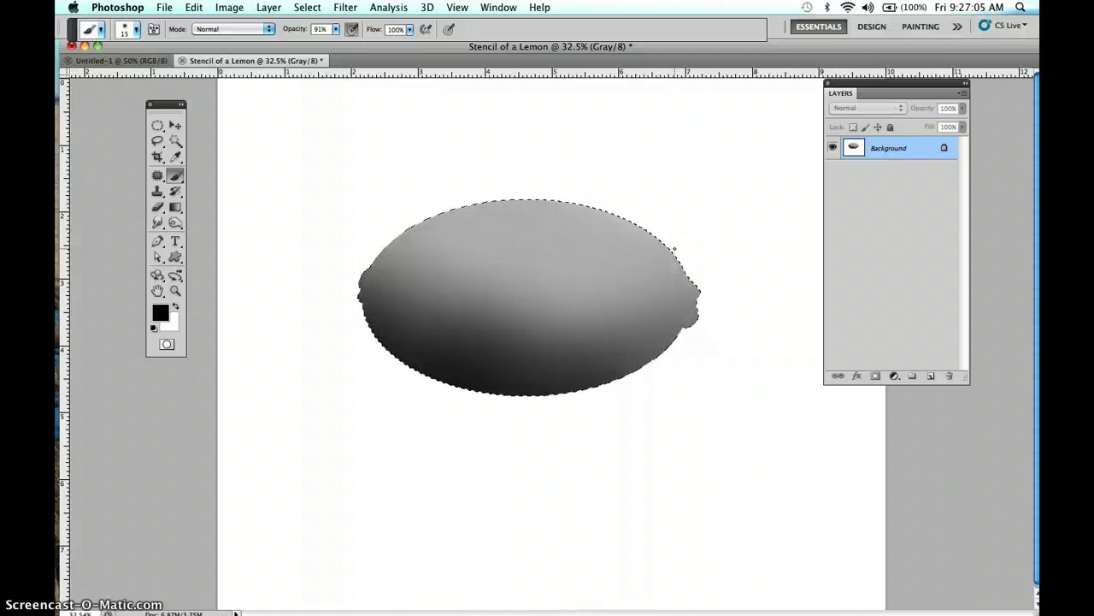
pyautogui.moveTo(649, 212)
pyautogui.mouseDown()
pyautogui.moveTo(496, 200)
pyautogui.moveTo(436, 217)
pyautogui.moveTo(374, 280)
pyautogui.mouseUp()
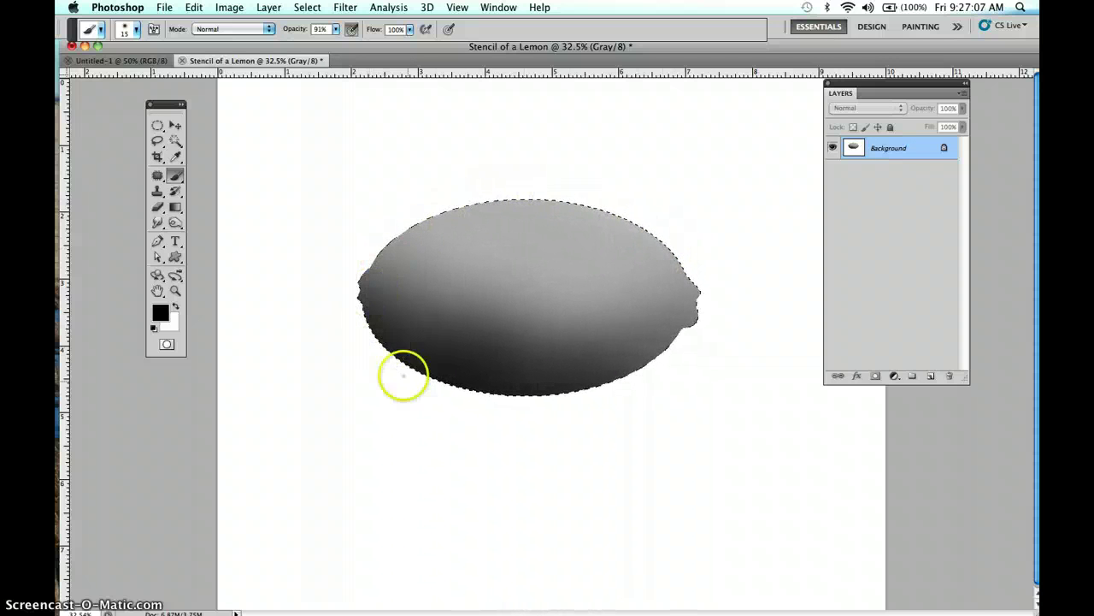
pyautogui.moveTo(435, 396)
pyautogui.mouseDown()
pyautogui.moveTo(578, 404)
pyautogui.moveTo(716, 345)
pyautogui.moveTo(705, 280)
pyautogui.mouseUp()
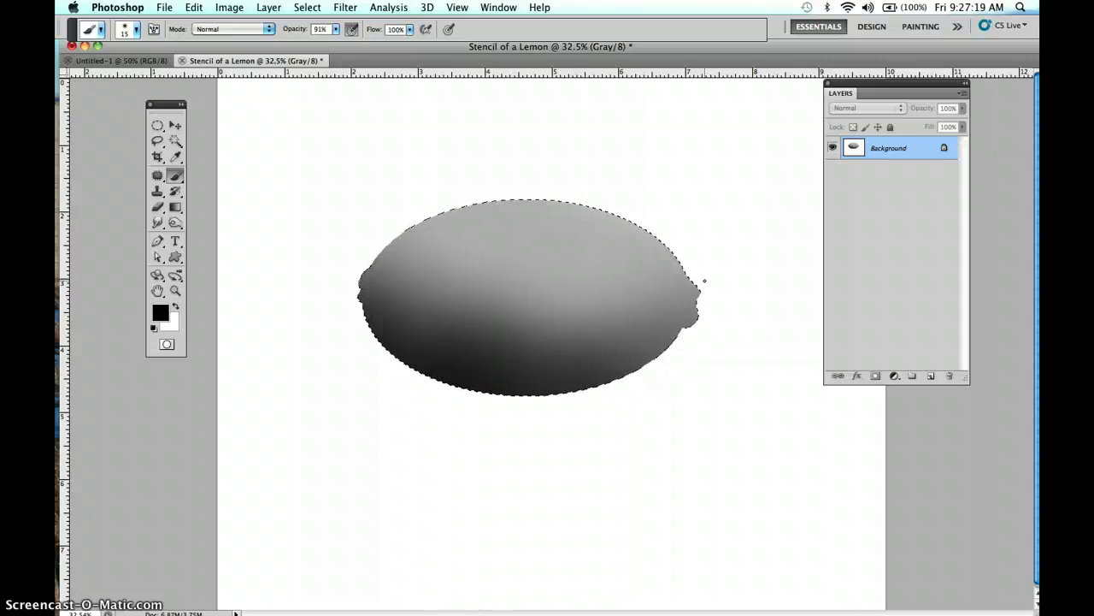
pyautogui.click(317, 188)
# Step: Choose the 157 px clustered-dots preset as the brush tip
pyautogui.moveTo(170, 105); pyautogui.dragTo(181, 116)
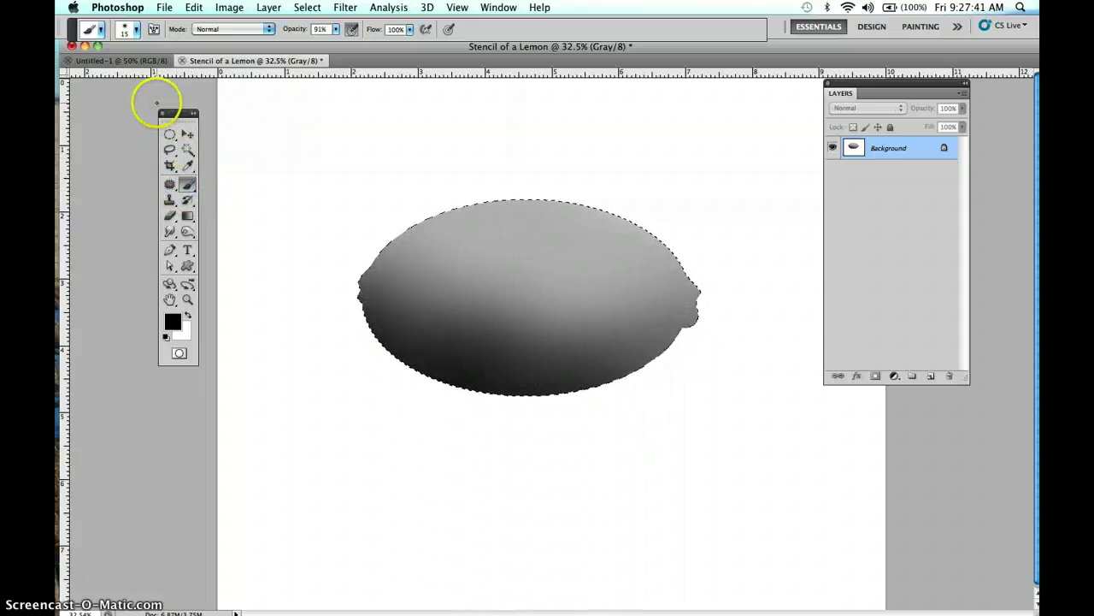
pyautogui.click(134, 32)
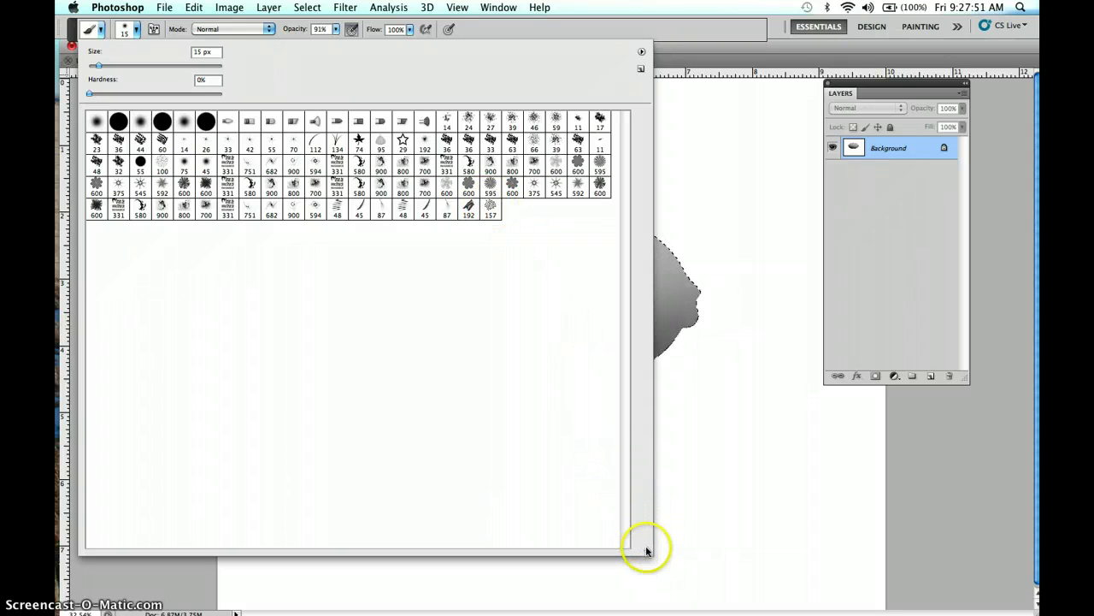
pyautogui.moveTo(647, 553)
pyautogui.mouseDown()
pyautogui.moveTo(259, 288)
pyautogui.moveTo(264, 121)
pyautogui.moveTo(280, 226)
pyautogui.moveTo(450, 239)
pyautogui.moveTo(384, 368)
pyautogui.moveTo(451, 377)
pyautogui.moveTo(295, 205)
pyautogui.moveTo(300, 255)
pyautogui.moveTo(350, 342)
pyautogui.moveTo(359, 395)
pyautogui.moveTo(649, 526)
pyautogui.moveTo(457, 465)
pyautogui.moveTo(403, 423)
pyautogui.moveTo(415, 428)
pyautogui.moveTo(395, 426)
pyautogui.mouseUp()
pyautogui.click(314, 305)
pyautogui.click(228, 318)
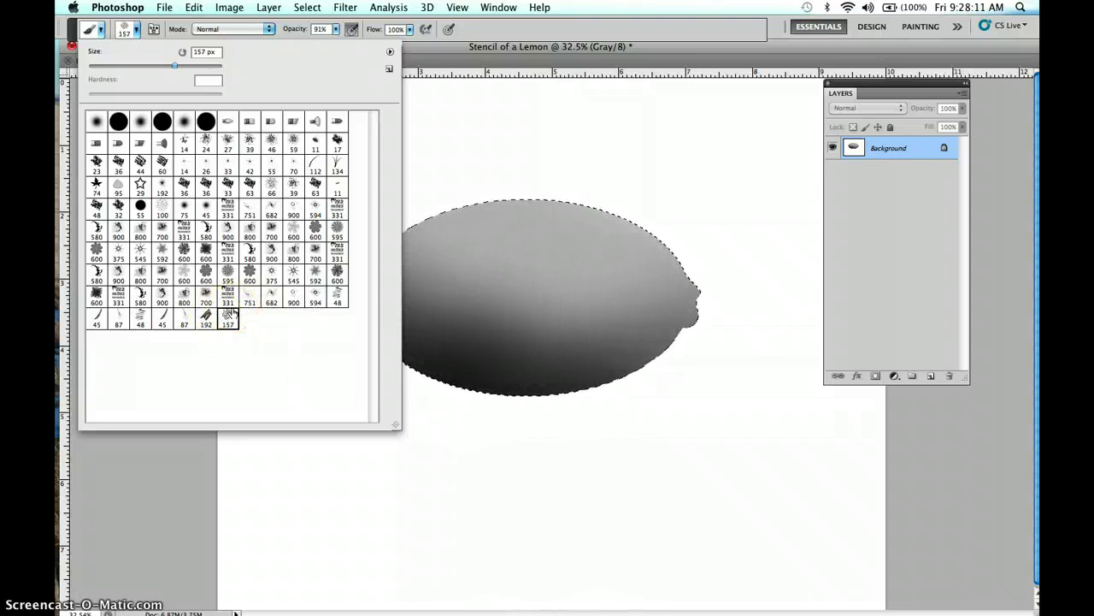
pyautogui.click(226, 330)
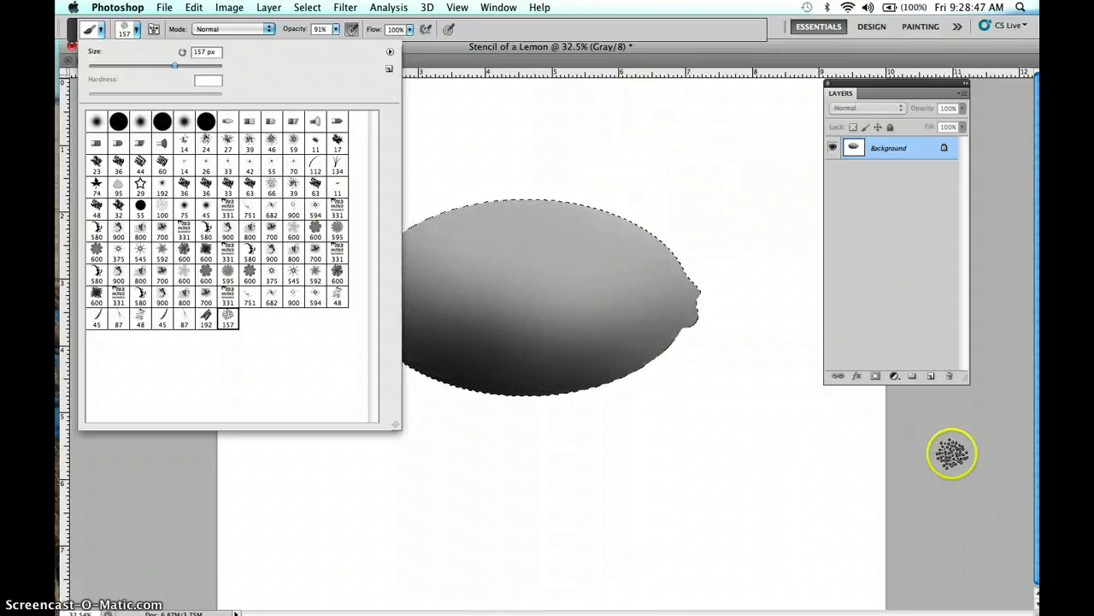
pyautogui.click(951, 453)
pyautogui.click(603, 321)
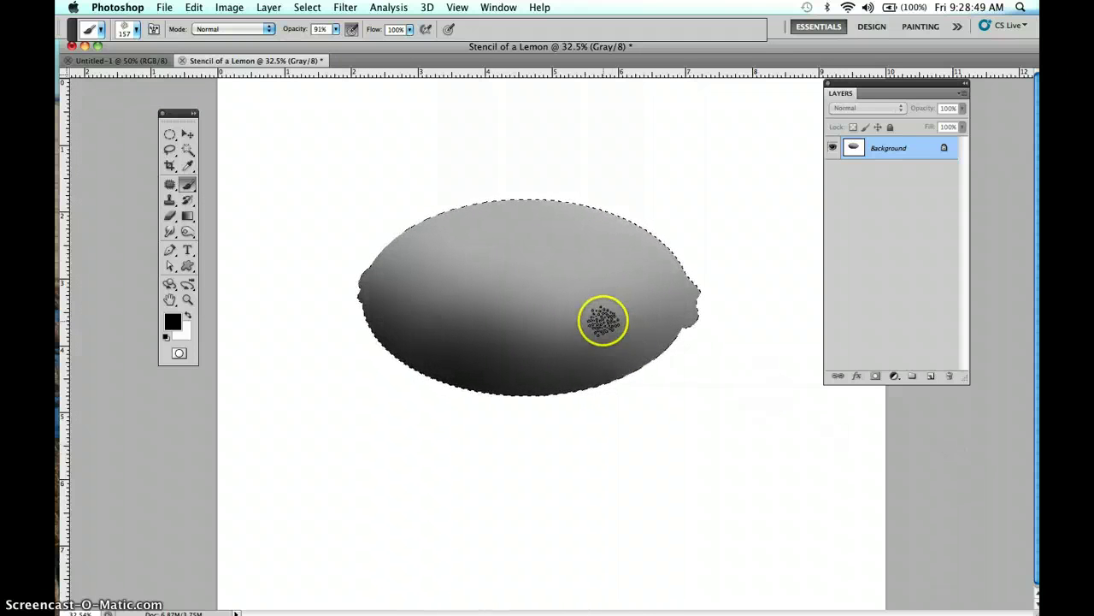
pyautogui.click(293, 356)
pyautogui.click(710, 180)
pyautogui.click(388, 174)
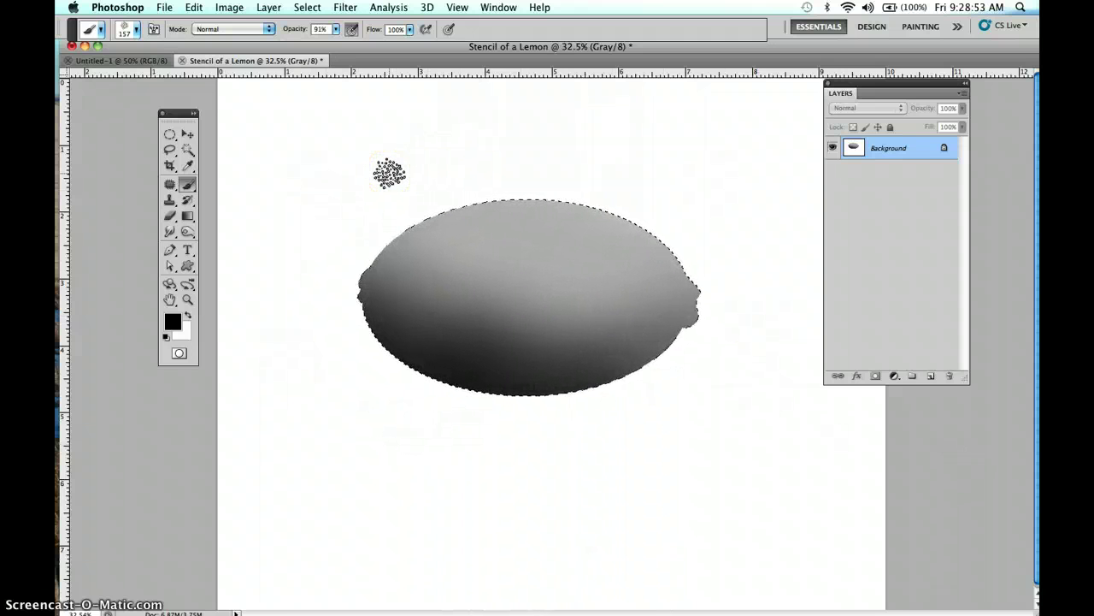
pyautogui.click(385, 159)
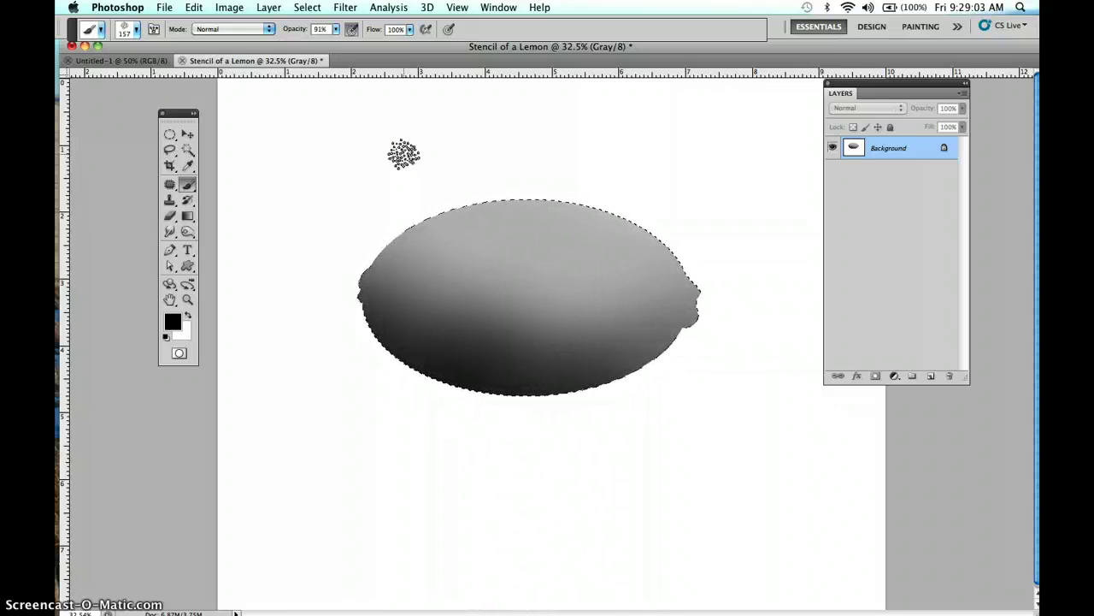
# Step: Sample the dark gray of the lemon's lower-left shadow and darken the foreground color to #303030
pyautogui.moveTo(404, 154)
pyautogui.mouseDown()
pyautogui.moveTo(513, 227)
pyautogui.moveTo(435, 305)
pyautogui.mouseUp()
pyautogui.moveTo(435, 352); pyautogui.dragTo(519, 389)
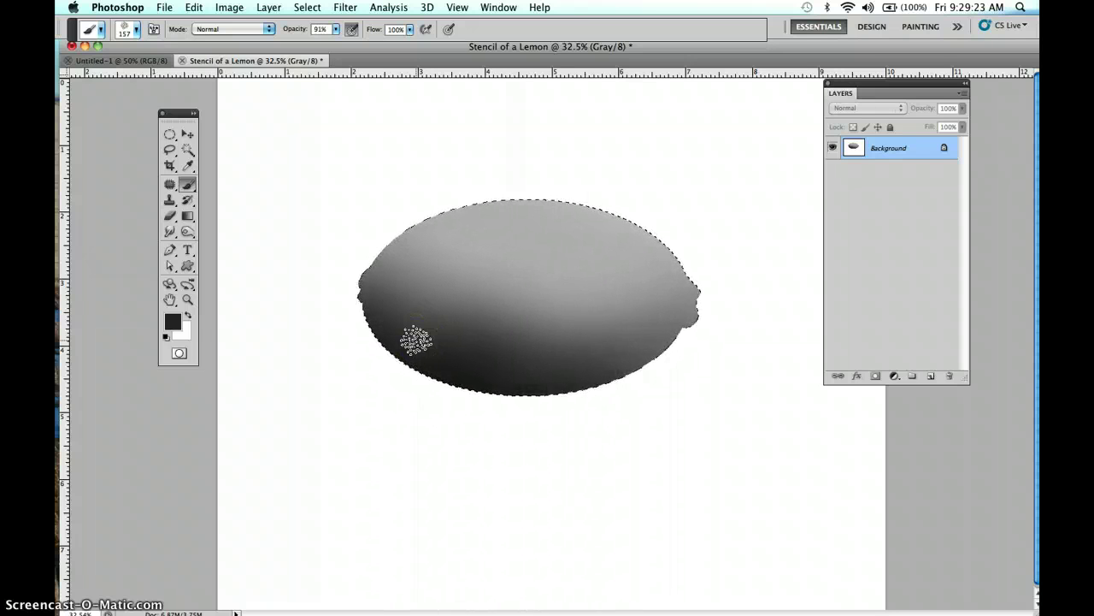
pyautogui.moveTo(416, 340); pyautogui.dragTo(412, 352)
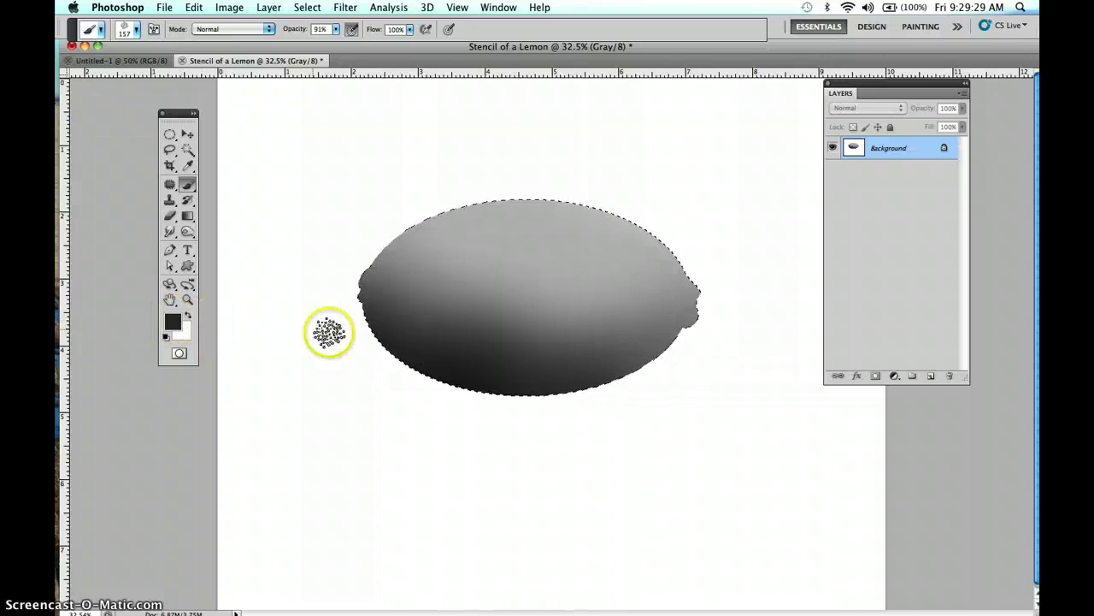
pyautogui.keyDown('alt'); pyautogui.click(407, 335); pyautogui.keyUp('alt')
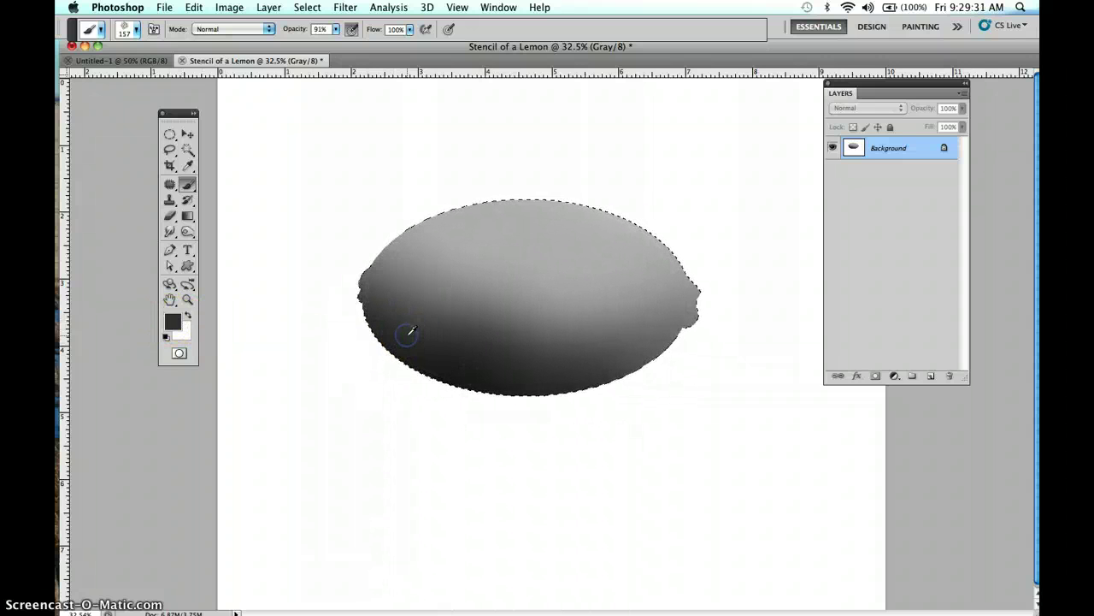
pyautogui.click(173, 321)
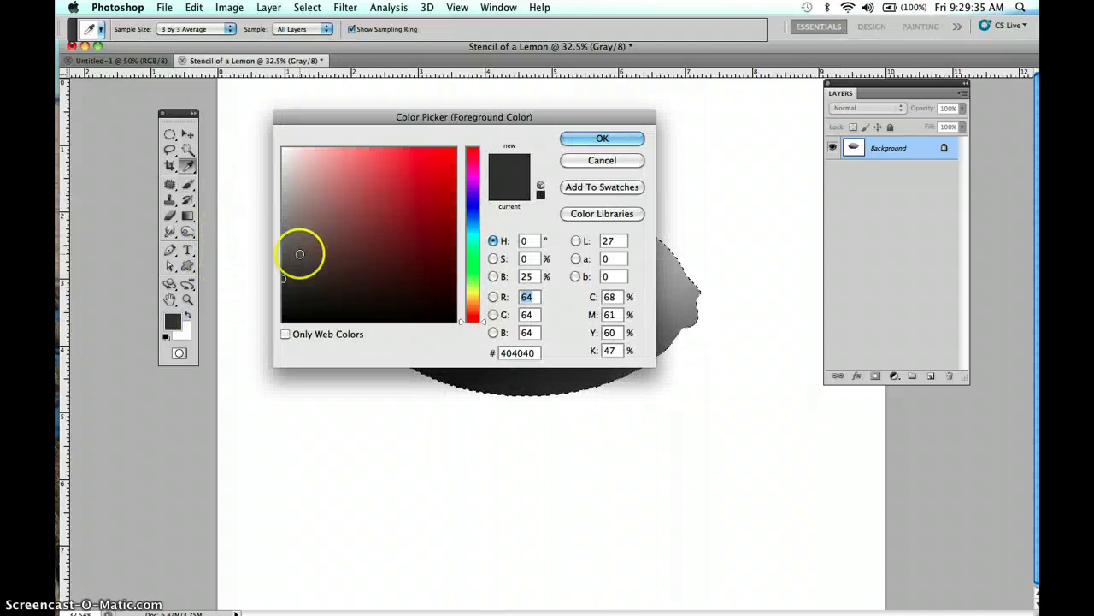
pyautogui.moveTo(297, 254); pyautogui.dragTo(283, 289)
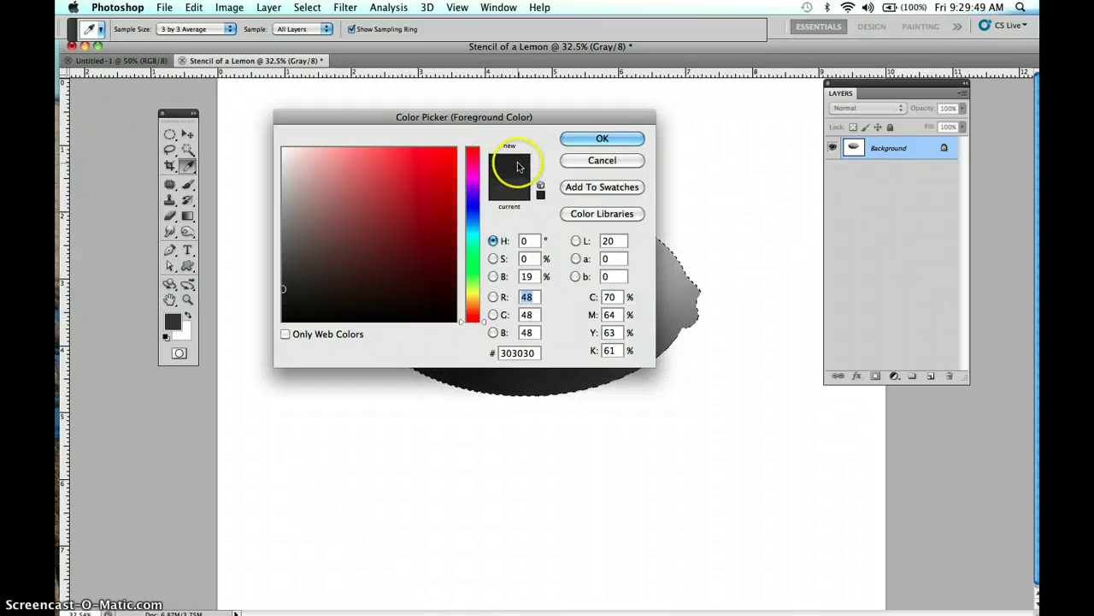
pyautogui.click(589, 139)
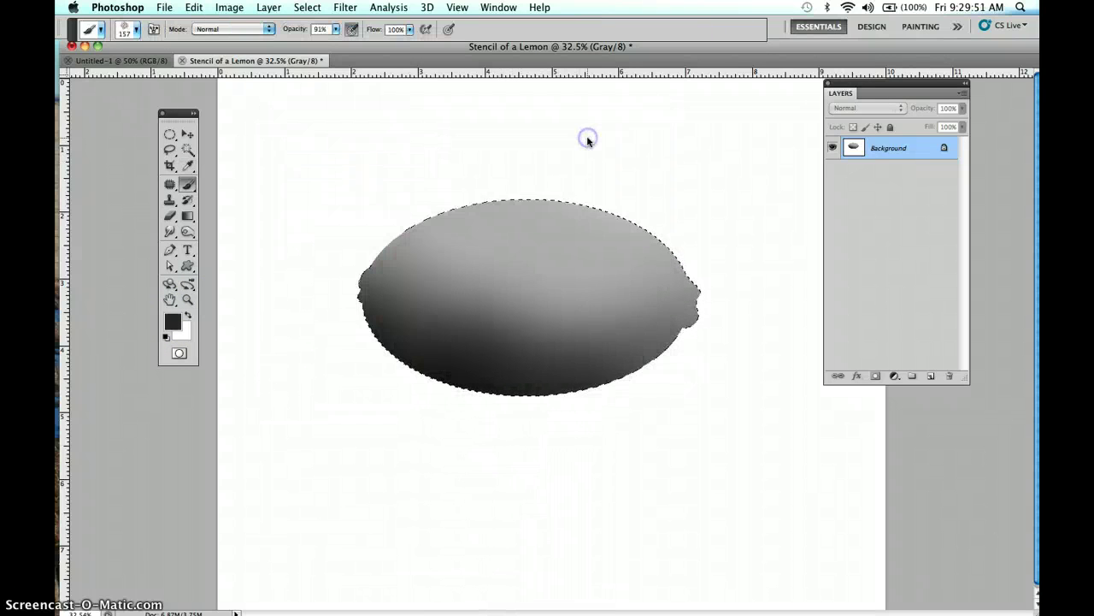
# Step: Stamp dark dot texture with the Brush over the shadow along the lemon's lower-left side and bottom edge
pyautogui.click(430, 308)
pyautogui.moveTo(419, 346)
pyautogui.mouseDown()
pyautogui.moveTo(401, 335)
pyautogui.moveTo(391, 347)
pyautogui.moveTo(479, 390)
pyautogui.moveTo(391, 408)
pyautogui.moveTo(301, 387)
pyautogui.moveTo(237, 328)
pyautogui.moveTo(288, 339)
pyautogui.moveTo(203, 297)
pyautogui.mouseUp()
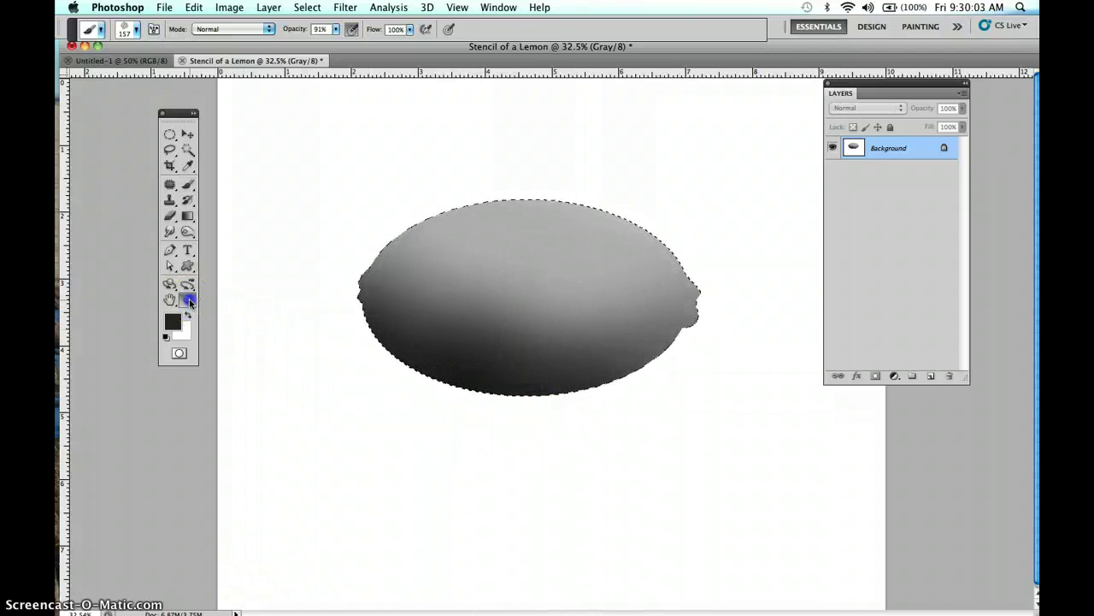
pyautogui.click(187, 299)
pyautogui.moveTo(402, 348); pyautogui.dragTo(402, 348)
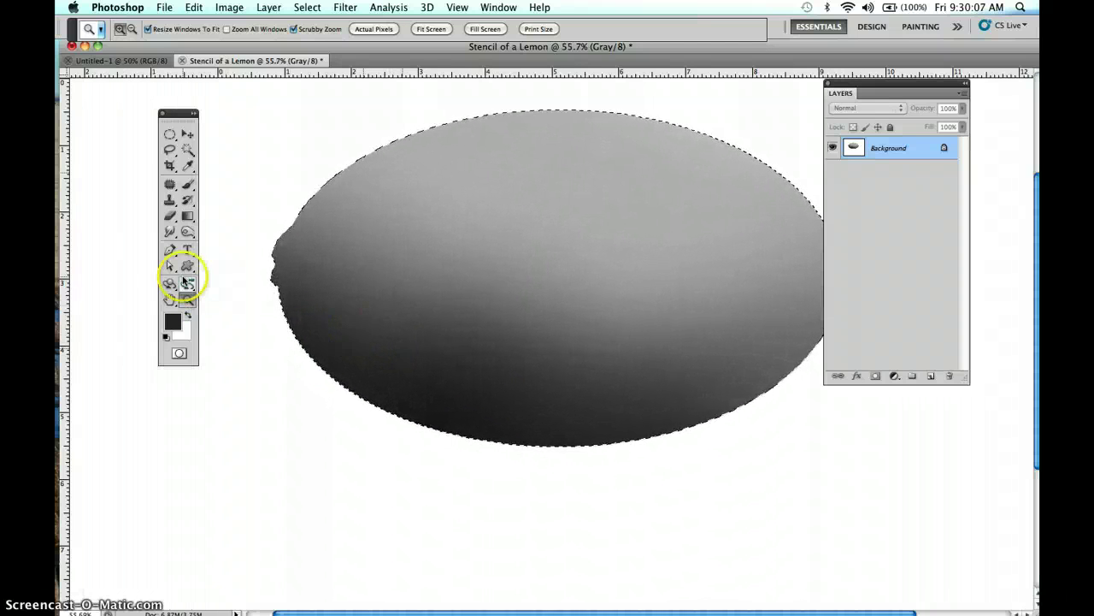
pyautogui.click(186, 188)
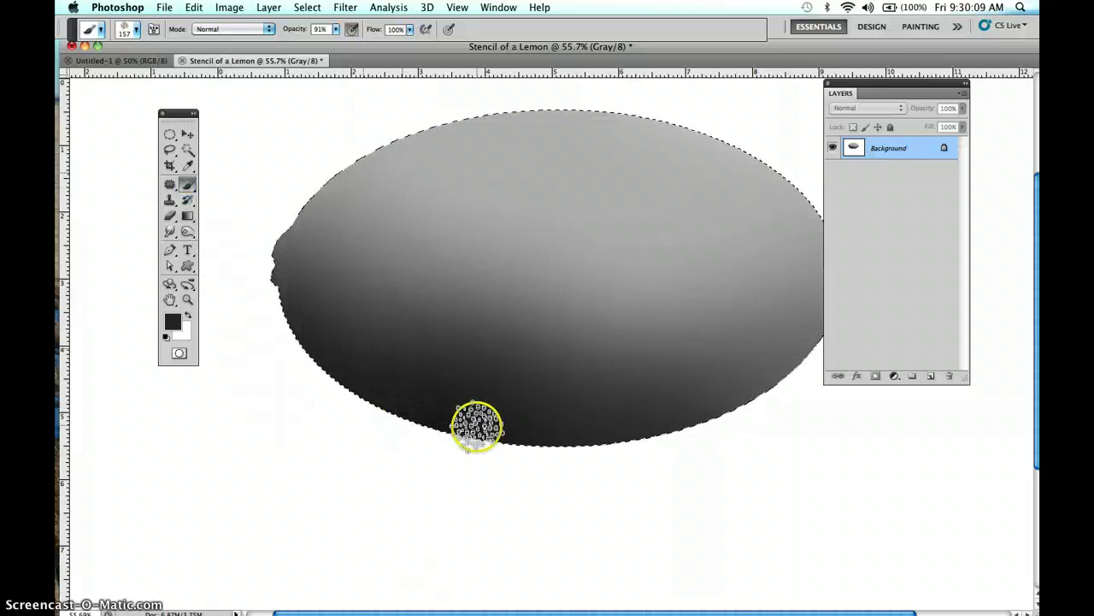
pyautogui.moveTo(479, 416)
pyautogui.mouseDown()
pyautogui.moveTo(439, 386)
pyautogui.moveTo(361, 379)
pyautogui.moveTo(330, 361)
pyautogui.mouseUp()
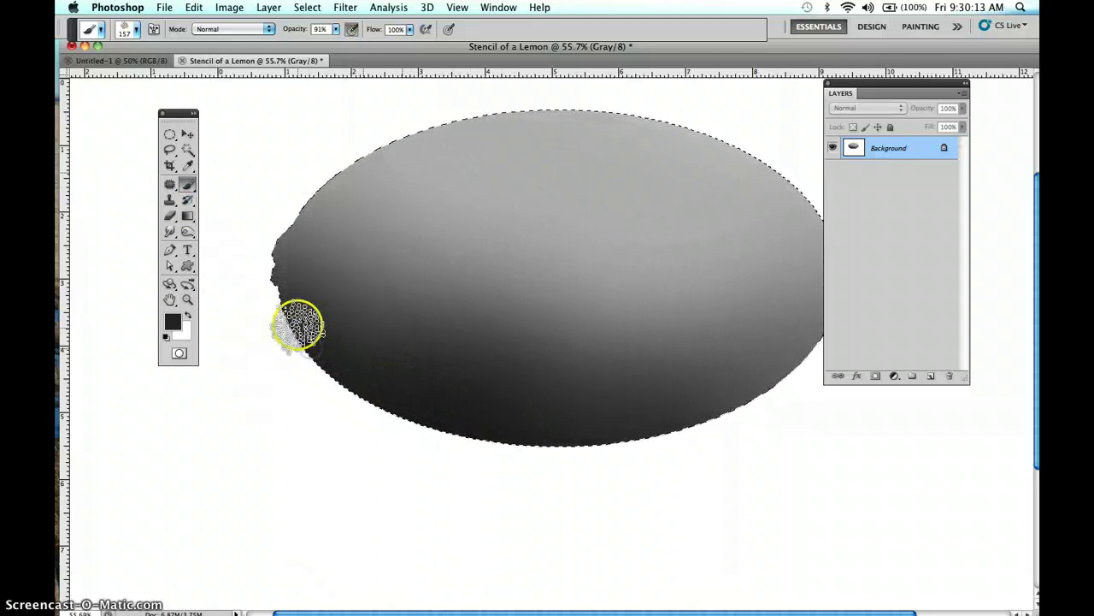
pyautogui.click(333, 313)
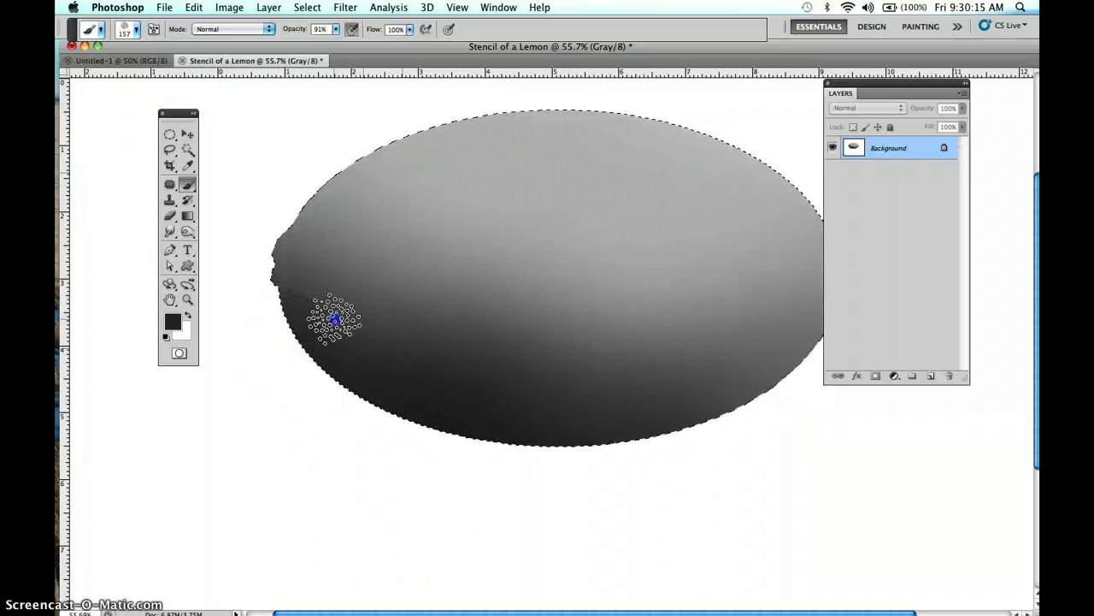
pyautogui.click(483, 411)
pyautogui.click(508, 428)
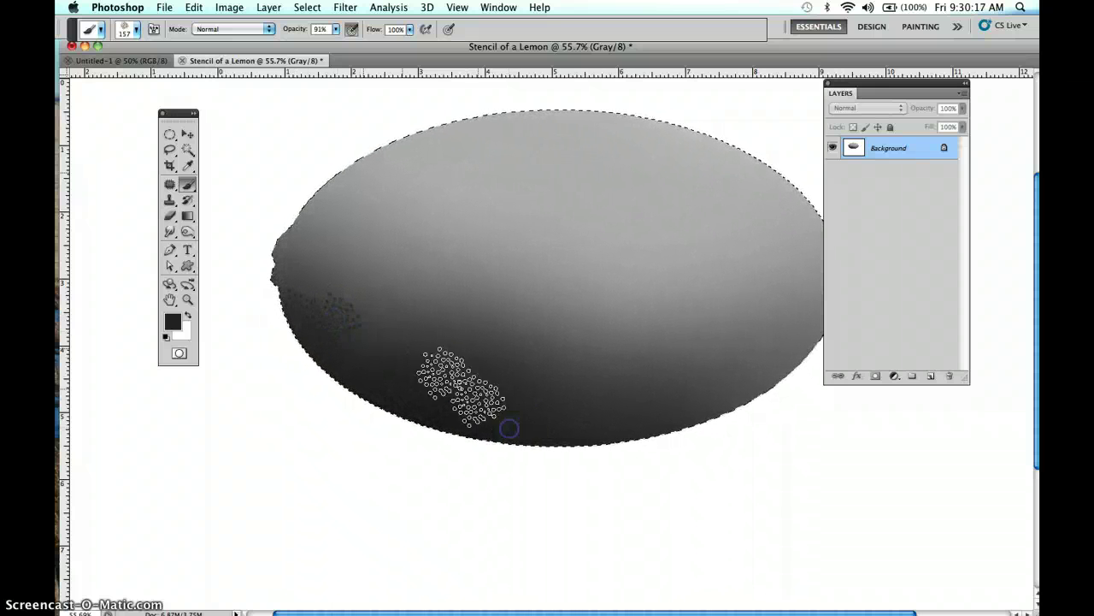
pyautogui.click(379, 337)
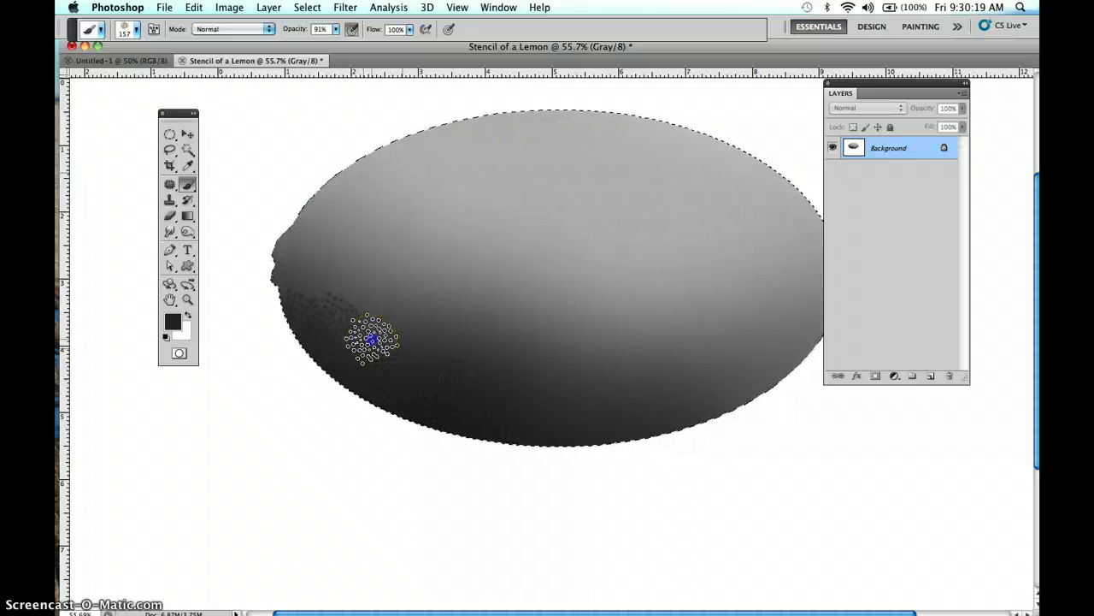
pyautogui.click(525, 437)
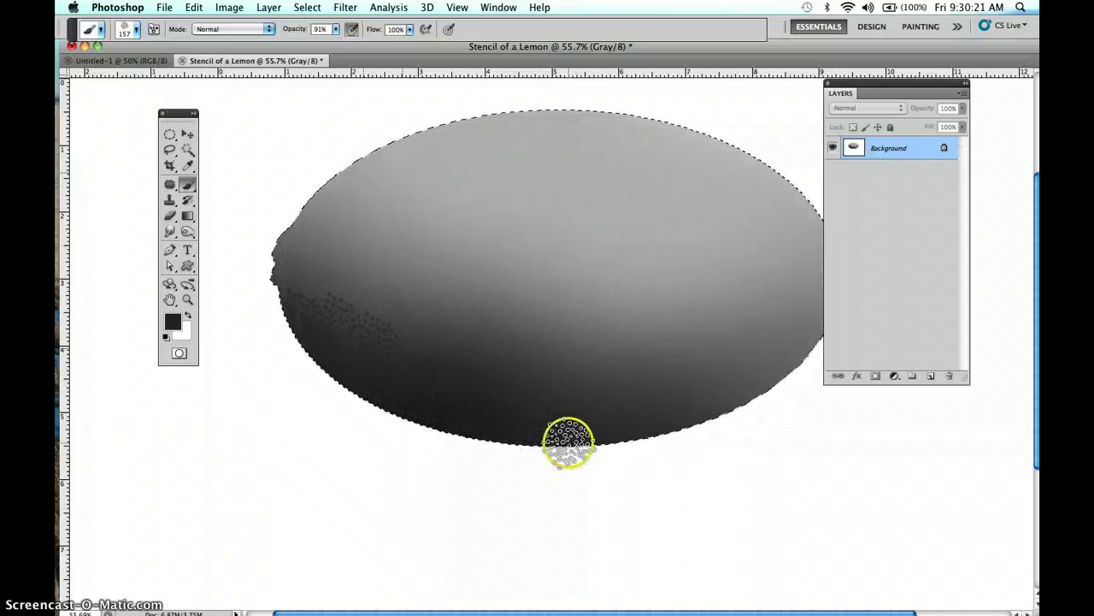
pyautogui.click(525, 410)
pyautogui.click(484, 367)
pyautogui.click(425, 348)
pyautogui.click(589, 431)
pyautogui.click(542, 432)
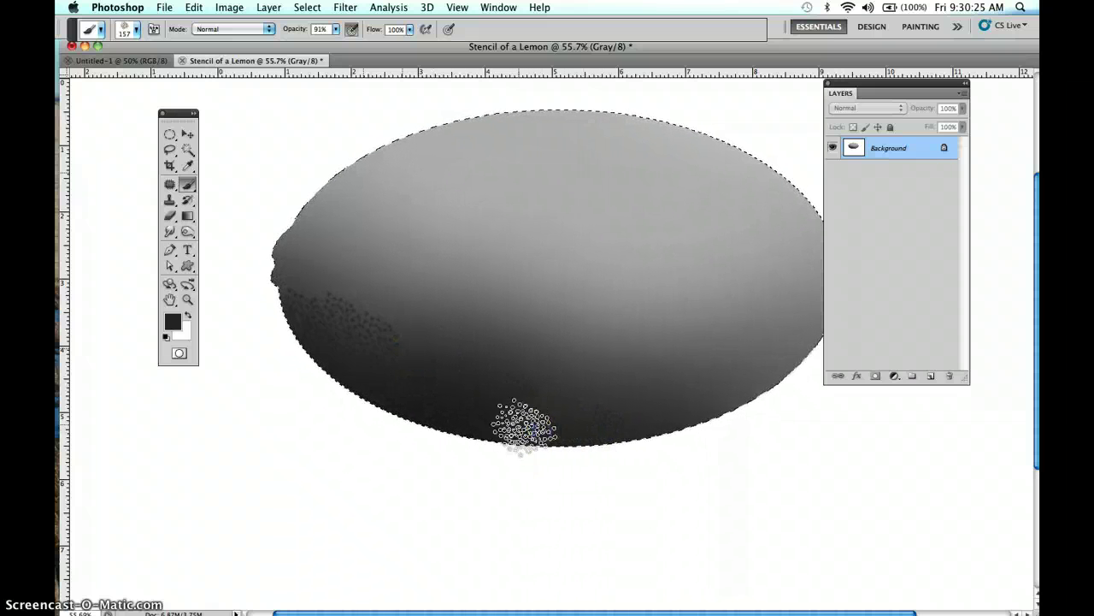
# Step: Extend the dark dot texture along the shadow's upper boundary from the left tip to the lower right, and move the Layers panel clear of the lemon
pyautogui.click(284, 288)
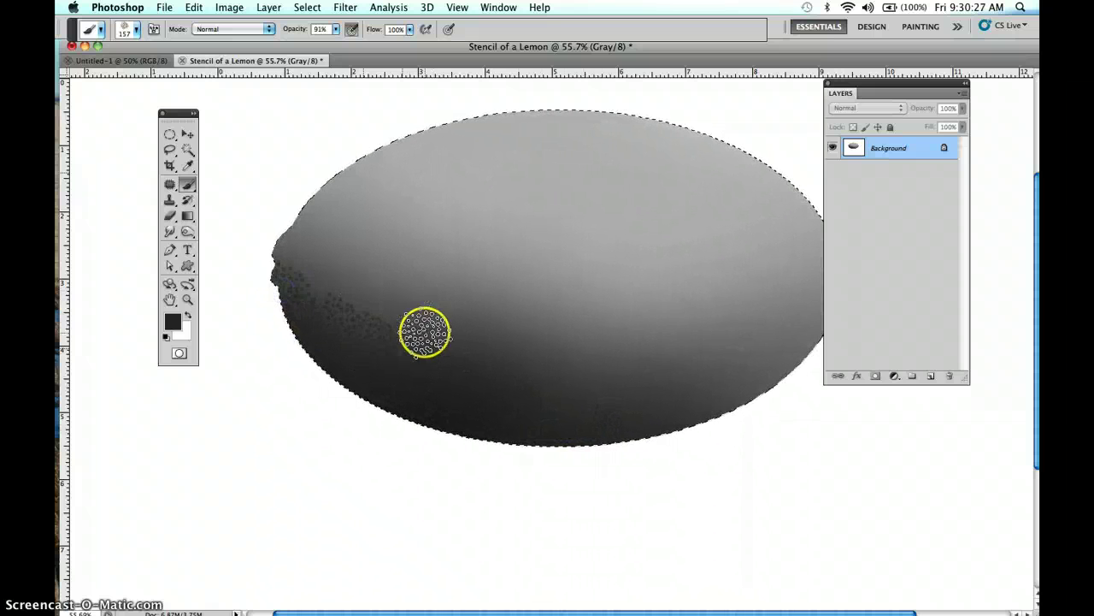
pyautogui.moveTo(425, 332)
pyautogui.mouseDown()
pyautogui.moveTo(596, 398)
pyautogui.moveTo(639, 430)
pyautogui.moveTo(679, 422)
pyautogui.moveTo(642, 399)
pyautogui.mouseUp()
pyautogui.click(557, 408)
pyautogui.moveTo(506, 358)
pyautogui.mouseDown()
pyautogui.moveTo(415, 335)
pyautogui.moveTo(361, 310)
pyautogui.moveTo(337, 283)
pyautogui.mouseUp()
pyautogui.click(638, 409)
pyautogui.moveTo(638, 409); pyautogui.dragTo(672, 422)
pyautogui.moveTo(526, 350); pyautogui.dragTo(508, 344)
pyautogui.click(703, 377)
pyautogui.moveTo(703, 376); pyautogui.dragTo(713, 415)
pyautogui.click(547, 352)
pyautogui.moveTo(898, 86); pyautogui.dragTo(967, 140)
# Step: Sample the mid gray on the lemon's lower-right side, lighten the foreground color to #7a7979 and return to the Brush
pyautogui.moveTo(694, 318); pyautogui.dragTo(648, 317)
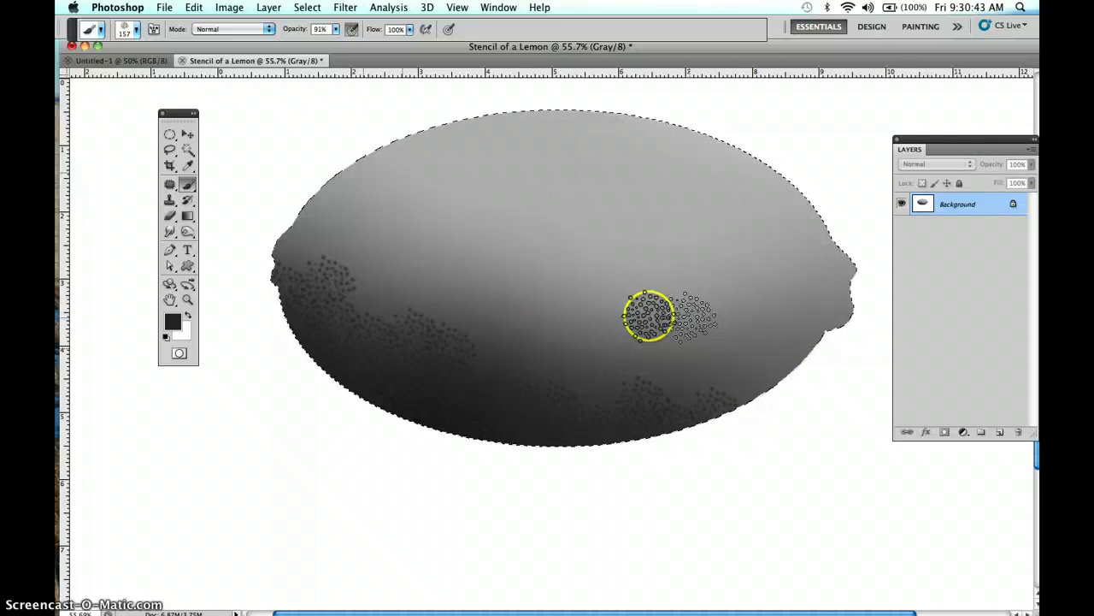
pyautogui.keyDown('alt'); pyautogui.click(744, 363); pyautogui.keyUp('alt')
pyautogui.click(176, 328)
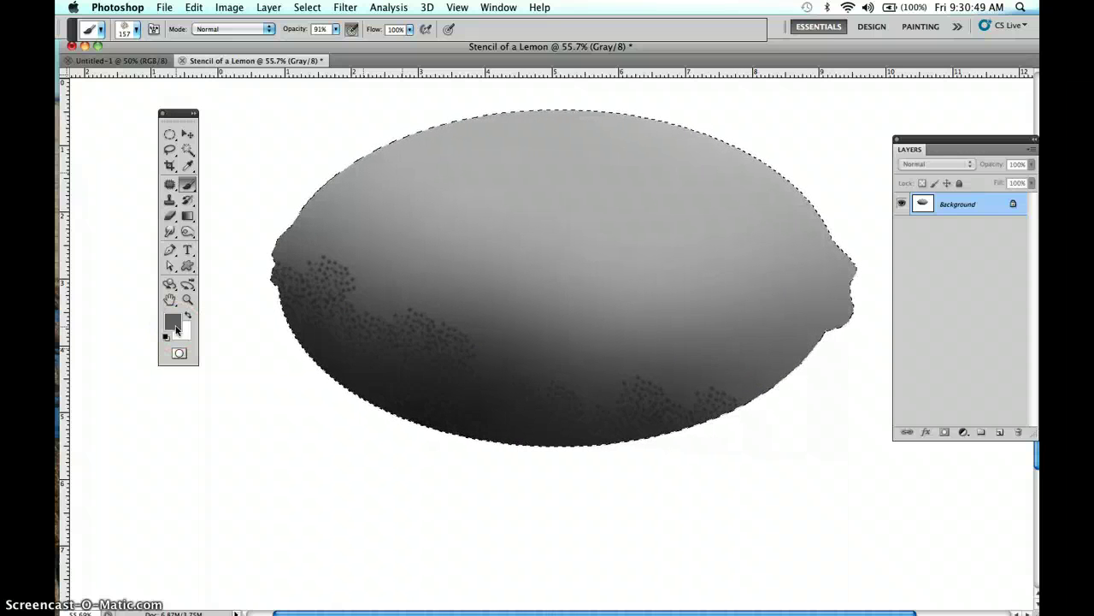
pyautogui.click(175, 327)
pyautogui.click(268, 241)
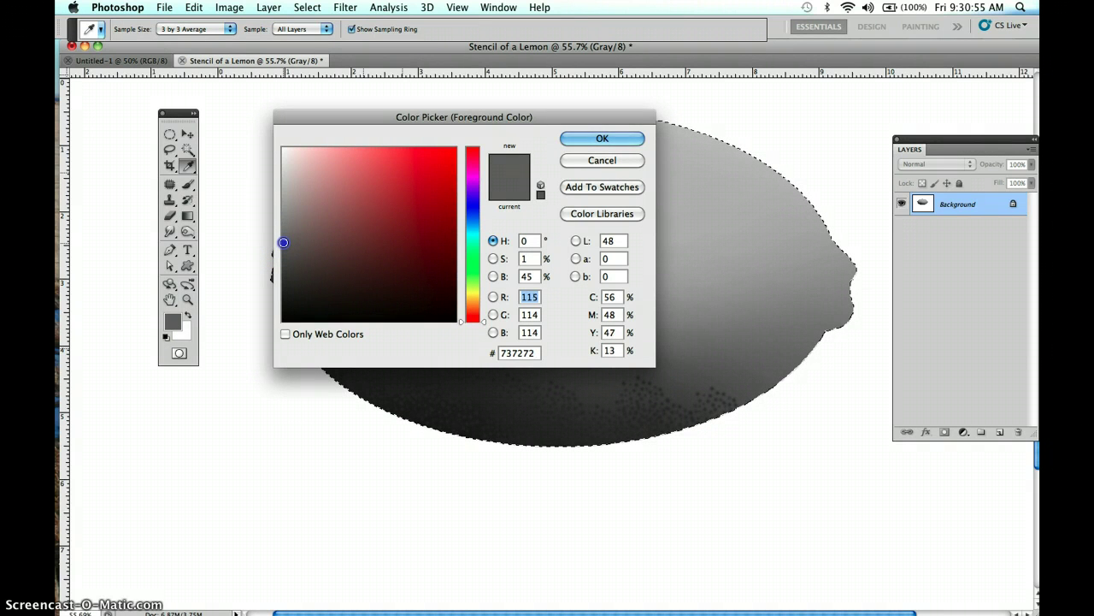
pyautogui.moveTo(283, 243); pyautogui.dragTo(283, 237)
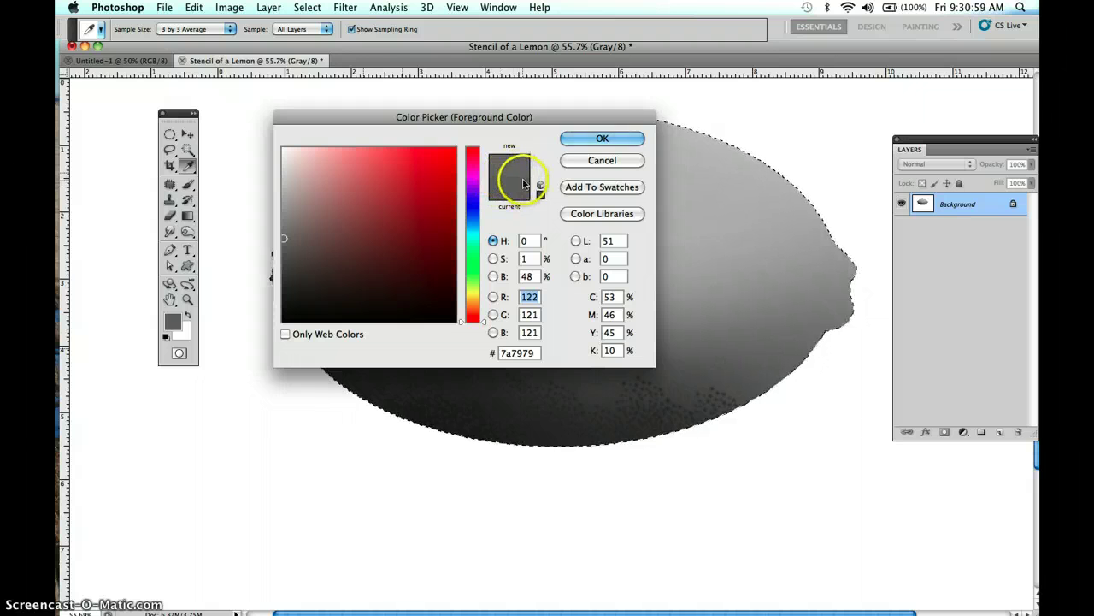
pyautogui.click(589, 139)
pyautogui.press('b')
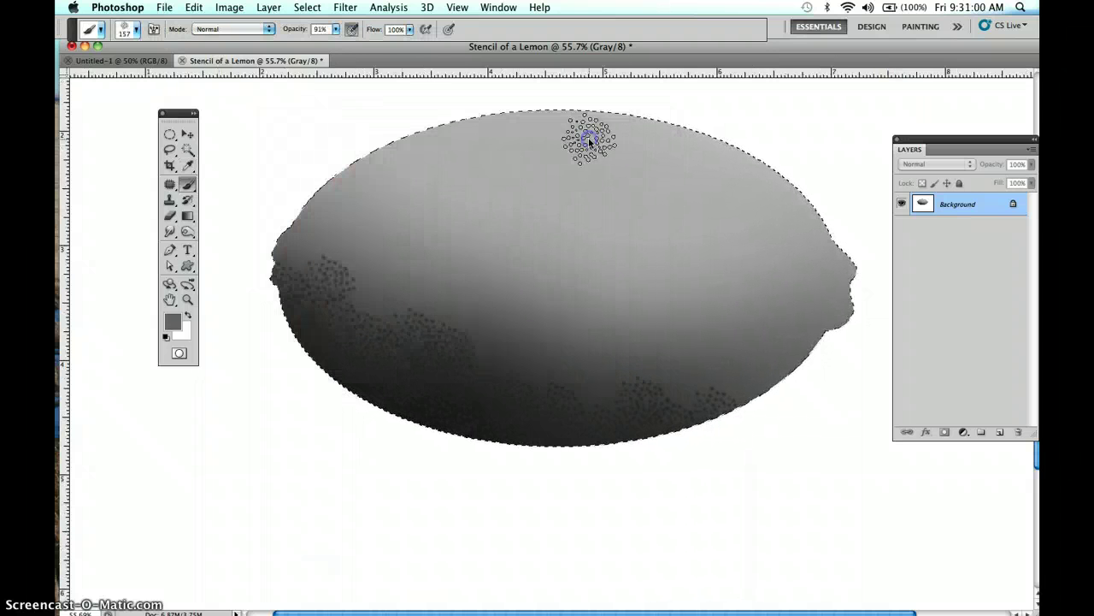
# Step: Stamp #7a7979 dot texture with the Brush over the lemon's lower-right shadow and along the mid-gray area up to the right tip
pyautogui.click(747, 392)
pyautogui.click(760, 352)
pyautogui.click(714, 366)
pyautogui.click(697, 384)
pyautogui.moveTo(691, 351)
pyautogui.mouseDown()
pyautogui.moveTo(661, 374)
pyautogui.moveTo(648, 350)
pyautogui.moveTo(625, 354)
pyautogui.moveTo(640, 345)
pyautogui.moveTo(690, 363)
pyautogui.mouseUp()
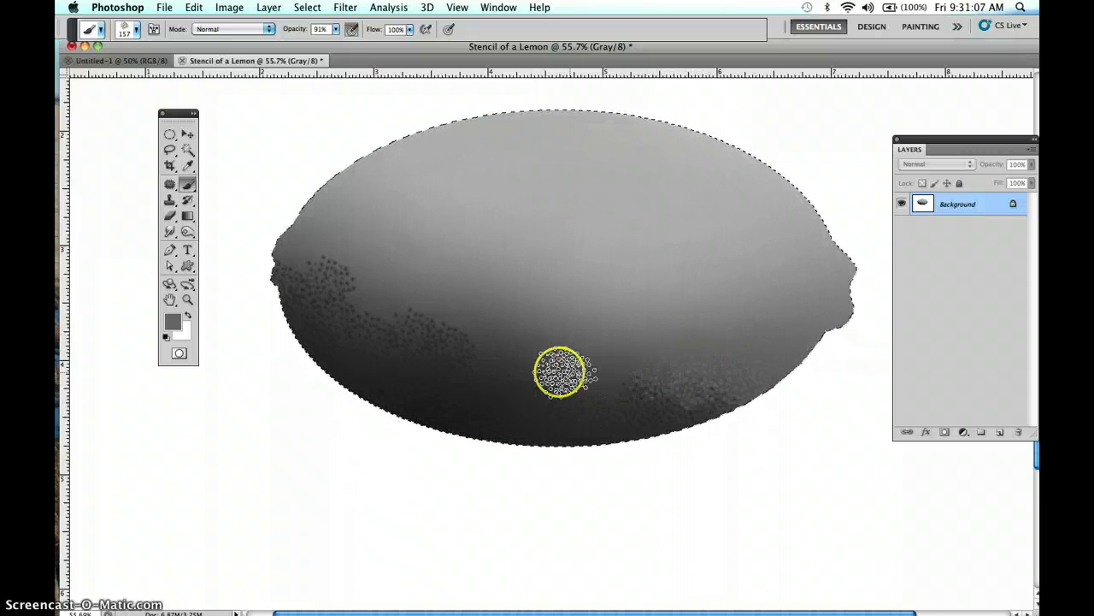
pyautogui.moveTo(556, 373); pyautogui.dragTo(642, 342)
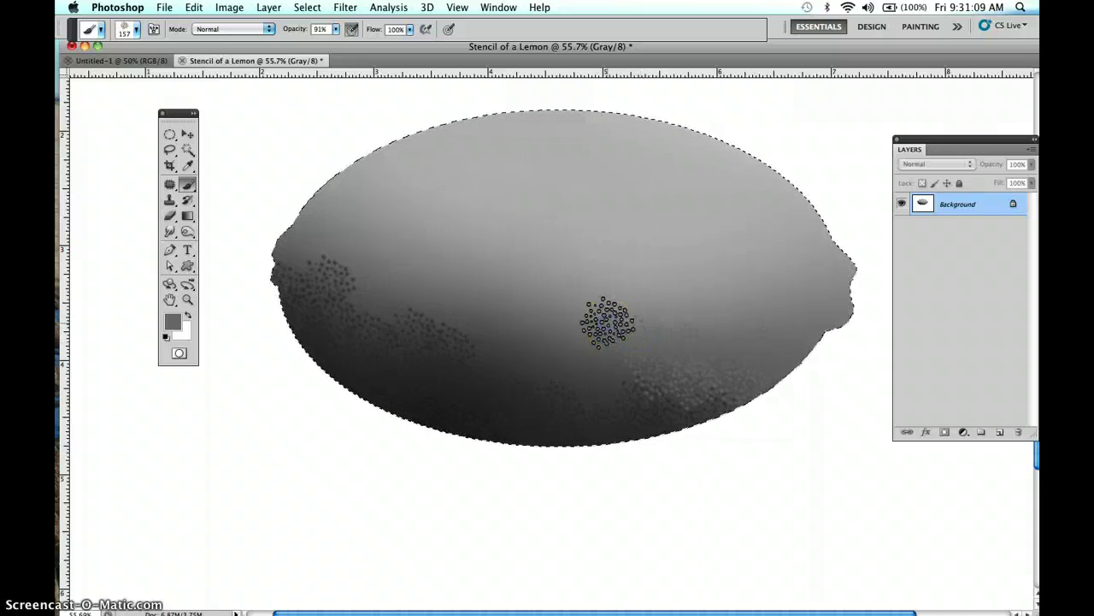
pyautogui.click(707, 332)
pyautogui.click(800, 333)
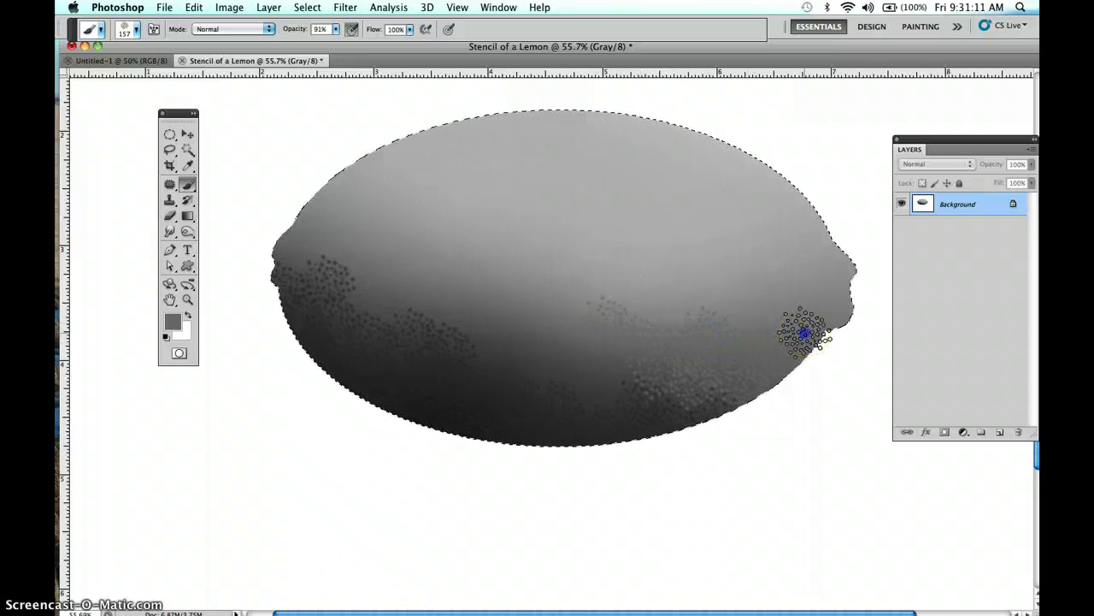
pyautogui.moveTo(706, 342)
pyautogui.mouseDown()
pyautogui.moveTo(593, 390)
pyautogui.moveTo(585, 352)
pyautogui.moveTo(652, 353)
pyautogui.moveTo(691, 380)
pyautogui.moveTo(638, 440)
pyautogui.moveTo(552, 439)
pyautogui.moveTo(545, 375)
pyautogui.moveTo(632, 327)
pyautogui.moveTo(681, 327)
pyautogui.mouseUp()
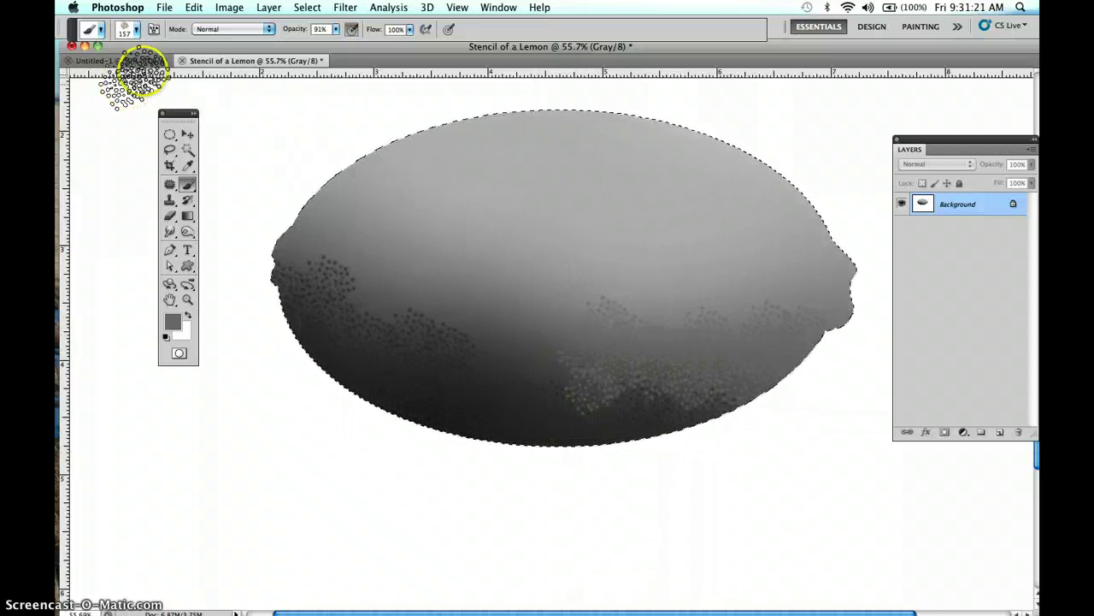
# Step: Undo the last dot stamps at the inner end of the lemon's lower-right texture
pyautogui.click(194, 7)
pyautogui.click(198, 25)
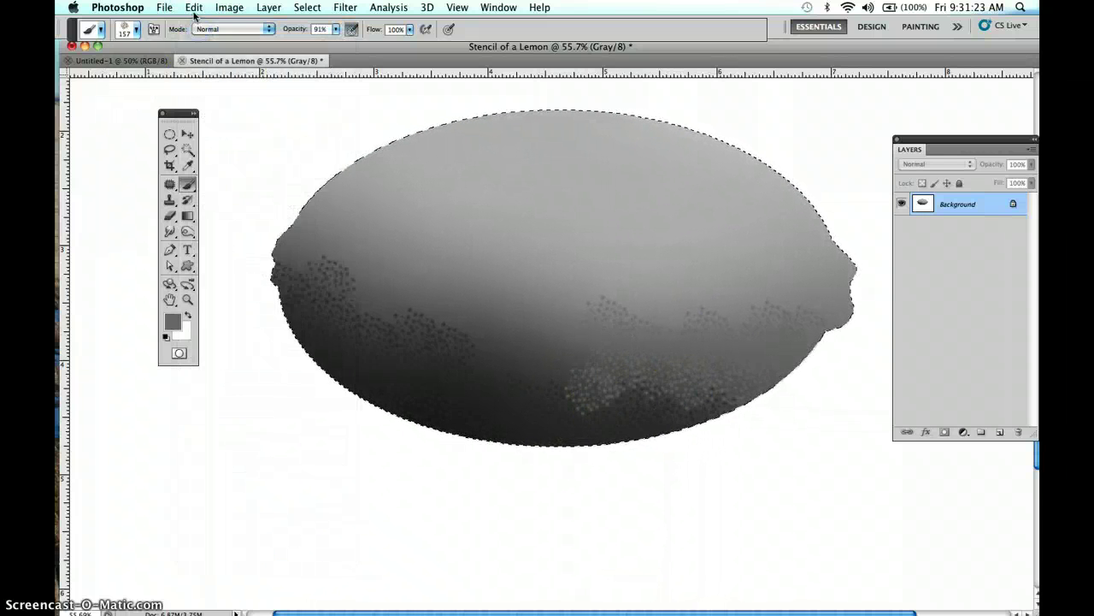
pyautogui.click(191, 6)
pyautogui.click(204, 50)
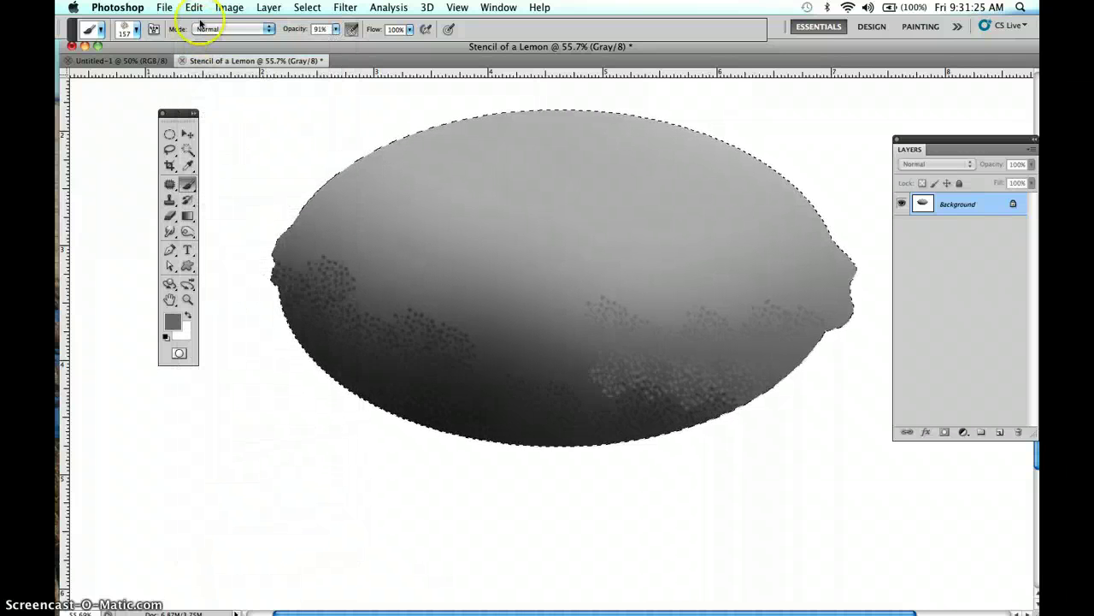
# Step: Sample the gray at the lemon's lower center, lighten the foreground color to #706f6f and return to the Brush
pyautogui.click(628, 369)
pyautogui.moveTo(599, 302)
pyautogui.mouseDown()
pyautogui.moveTo(693, 293)
pyautogui.moveTo(569, 307)
pyautogui.moveTo(542, 344)
pyautogui.mouseUp()
pyautogui.keyDown('alt'); pyautogui.click(542, 345); pyautogui.keyUp('alt')
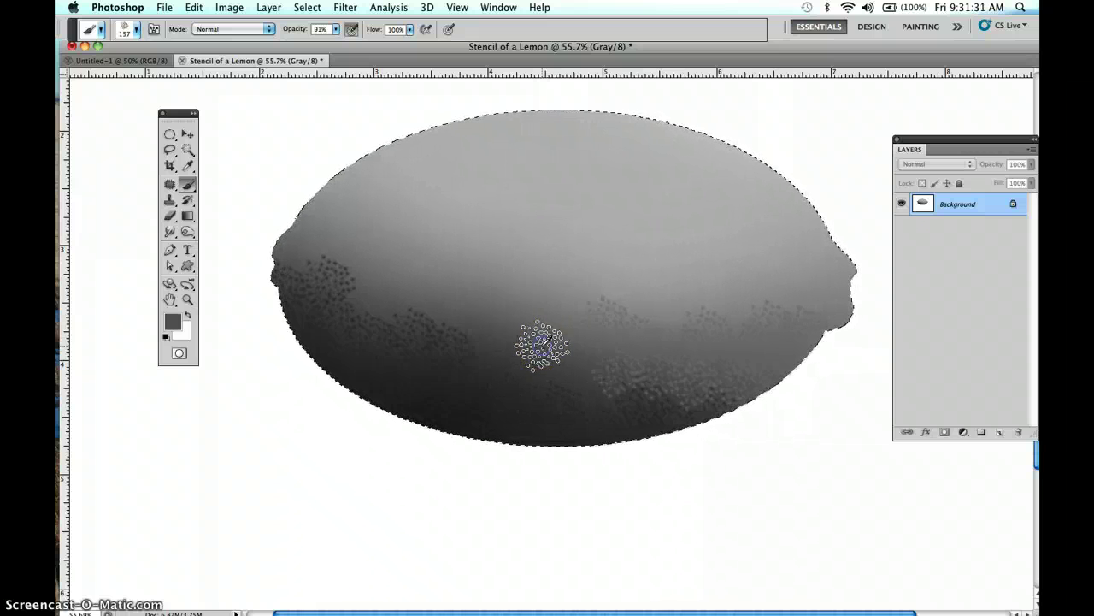
pyautogui.click(175, 321)
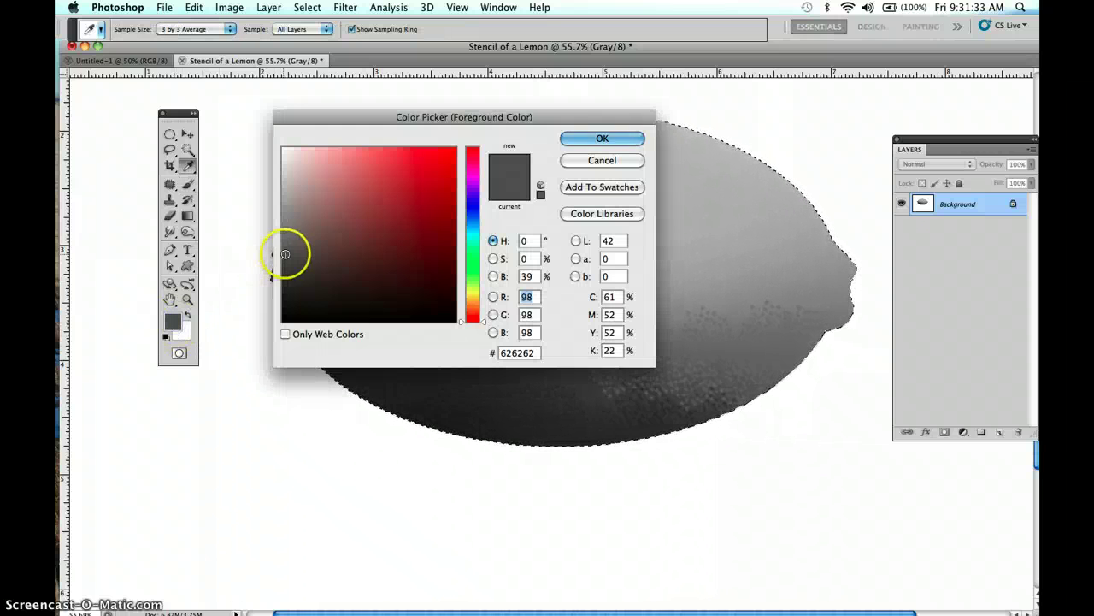
pyautogui.moveTo(284, 252); pyautogui.dragTo(284, 243)
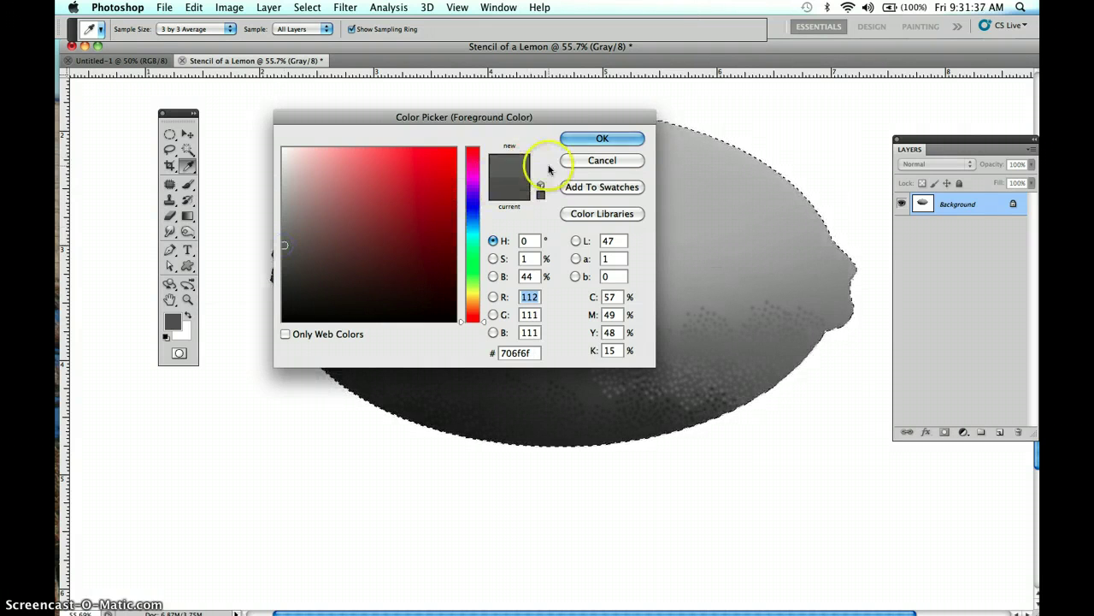
pyautogui.click(602, 138)
pyautogui.press('b')
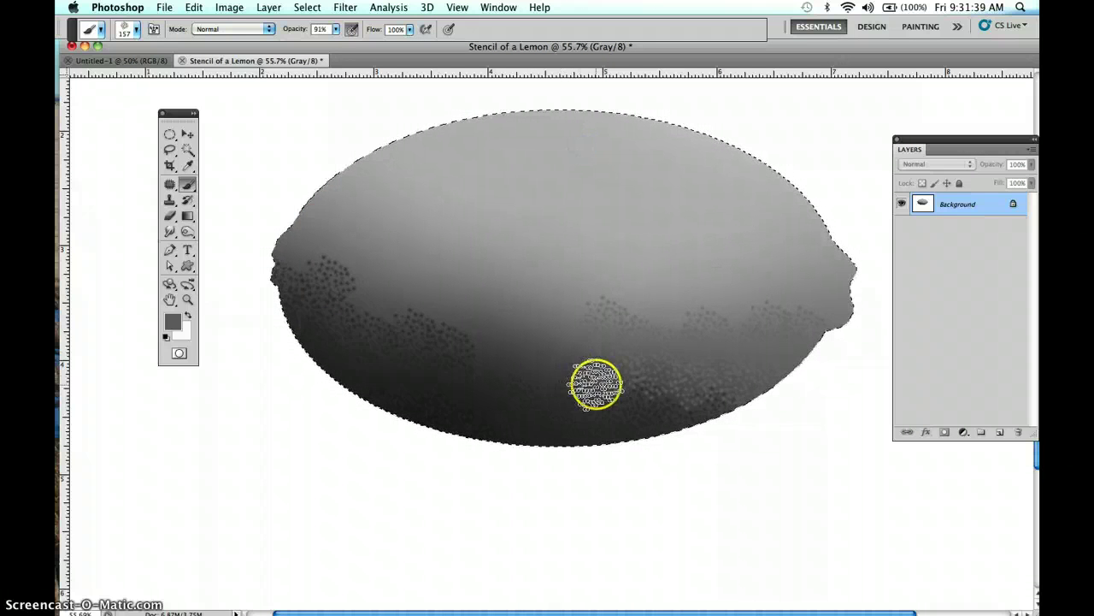
# Step: Stamp #706f6f dot texture over the shadow from the lemon's lower center toward the left
pyautogui.moveTo(597, 384); pyautogui.dragTo(588, 358)
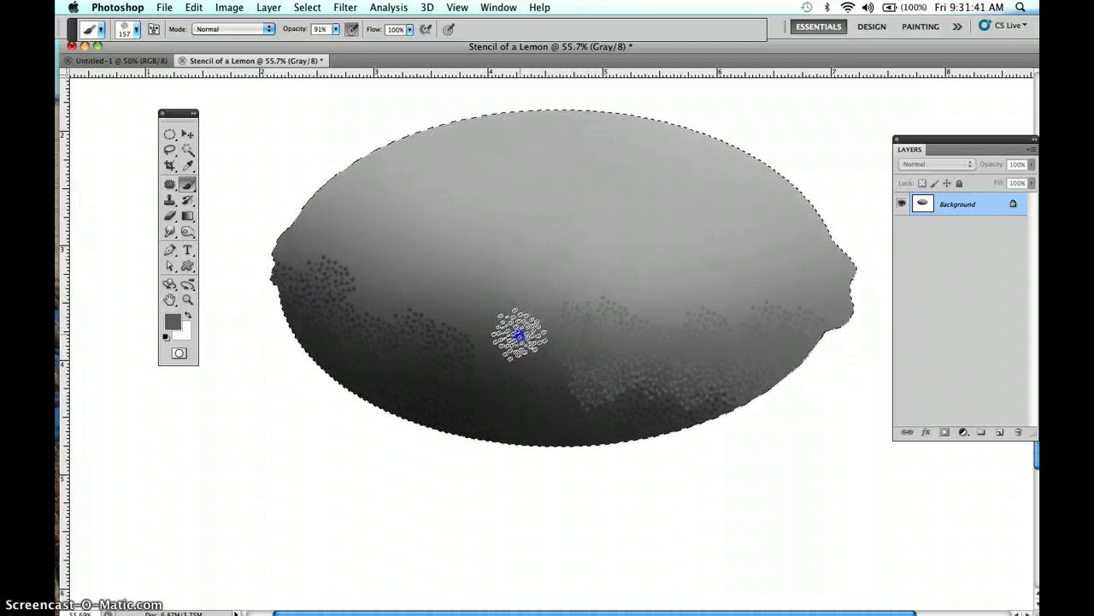
pyautogui.click(557, 378)
pyautogui.click(485, 351)
pyautogui.click(502, 305)
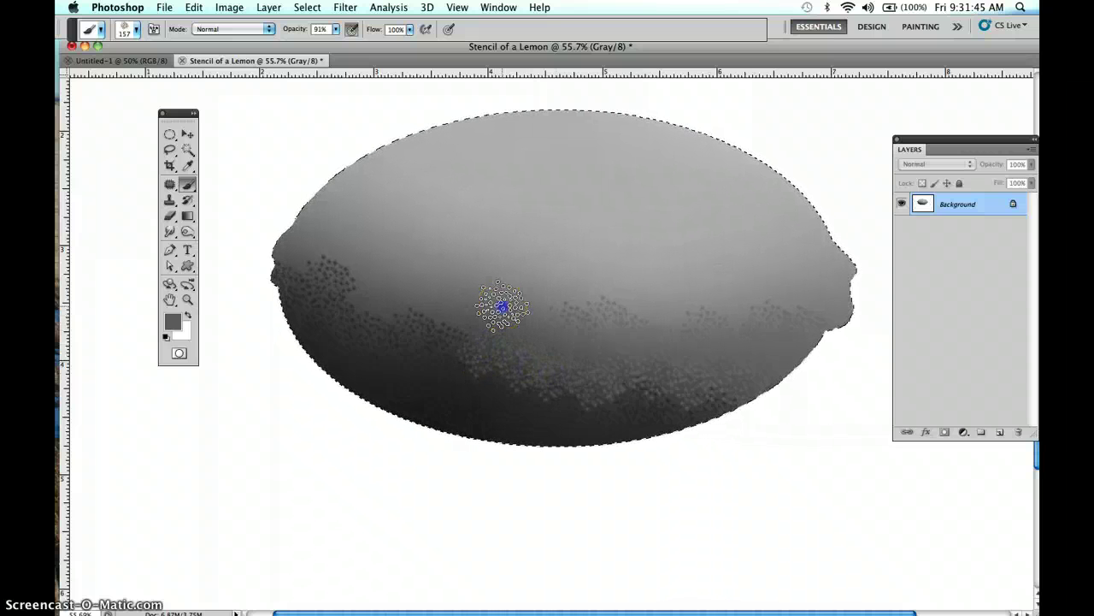
# Step: Continue the #706f6f dot texture through the mid-gray band from the lemon's center to its upper-left edge and left tip
pyautogui.moveTo(533, 291); pyautogui.dragTo(546, 290)
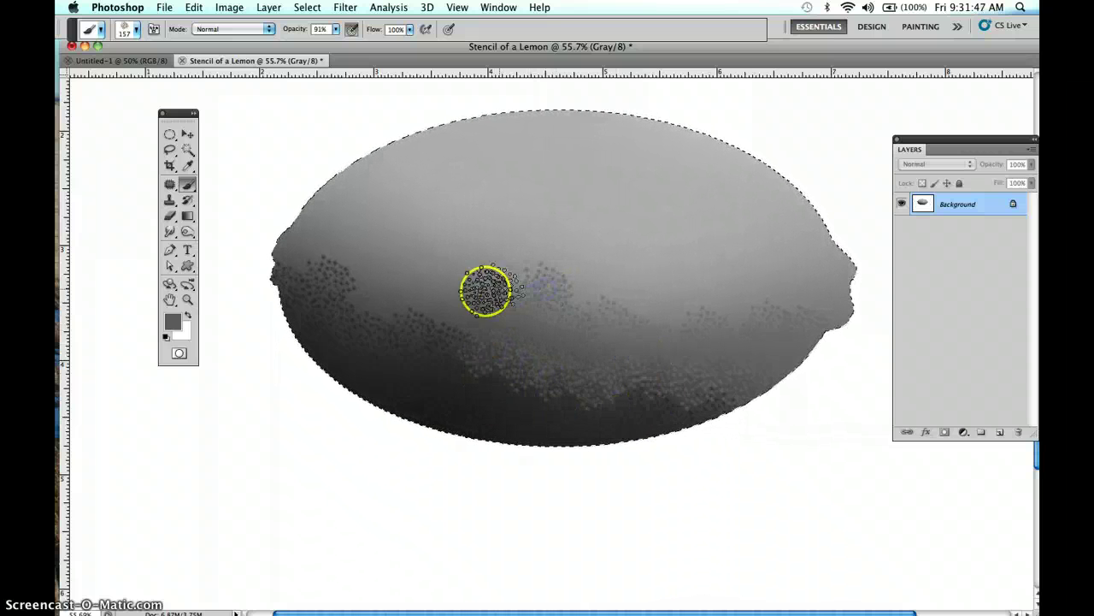
pyautogui.click(470, 298)
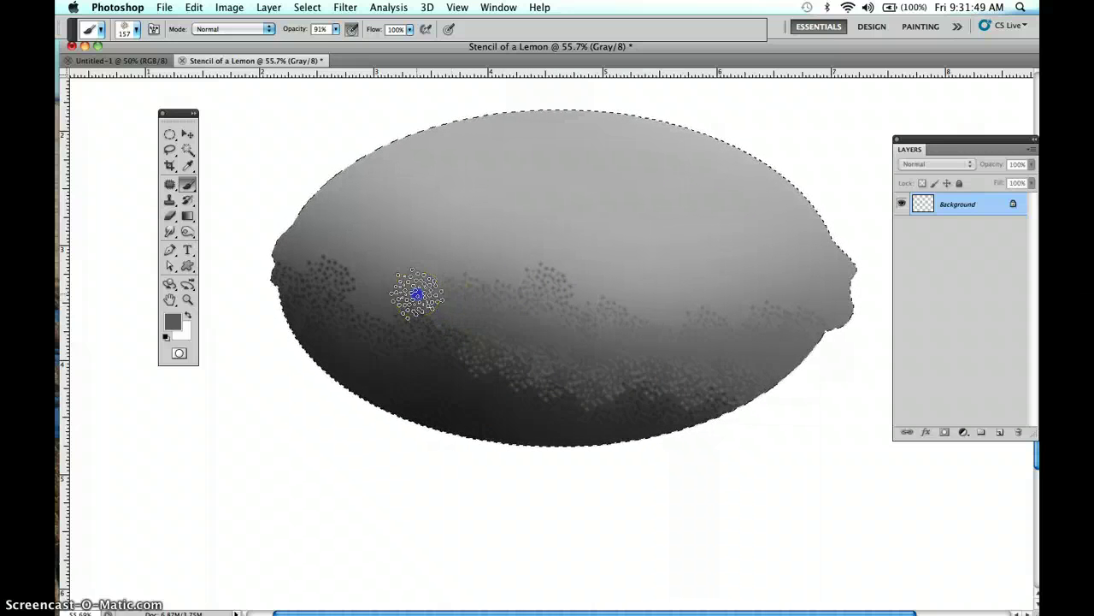
pyautogui.click(372, 294)
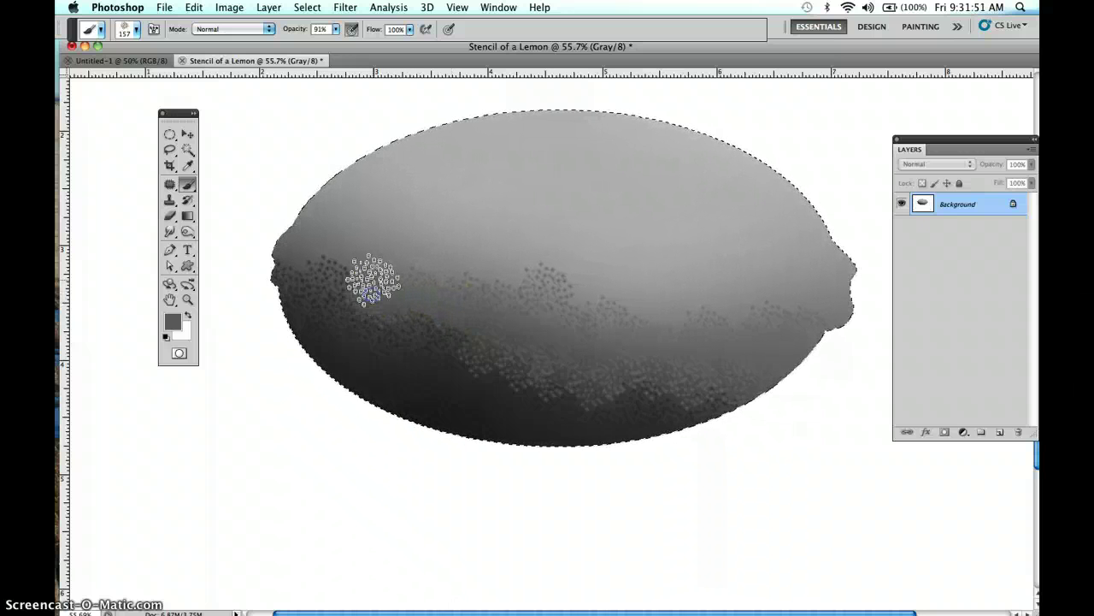
pyautogui.click(370, 270)
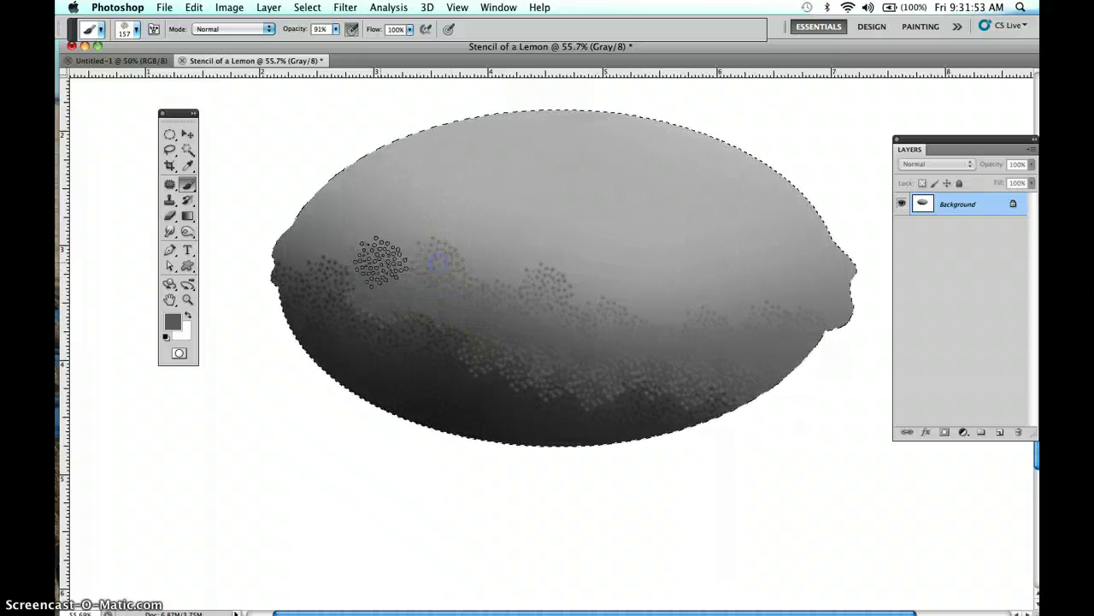
pyautogui.click(394, 262)
pyautogui.moveTo(356, 259)
pyautogui.mouseDown()
pyautogui.moveTo(314, 260)
pyautogui.moveTo(282, 243)
pyautogui.moveTo(326, 205)
pyautogui.mouseUp()
pyautogui.click(288, 240)
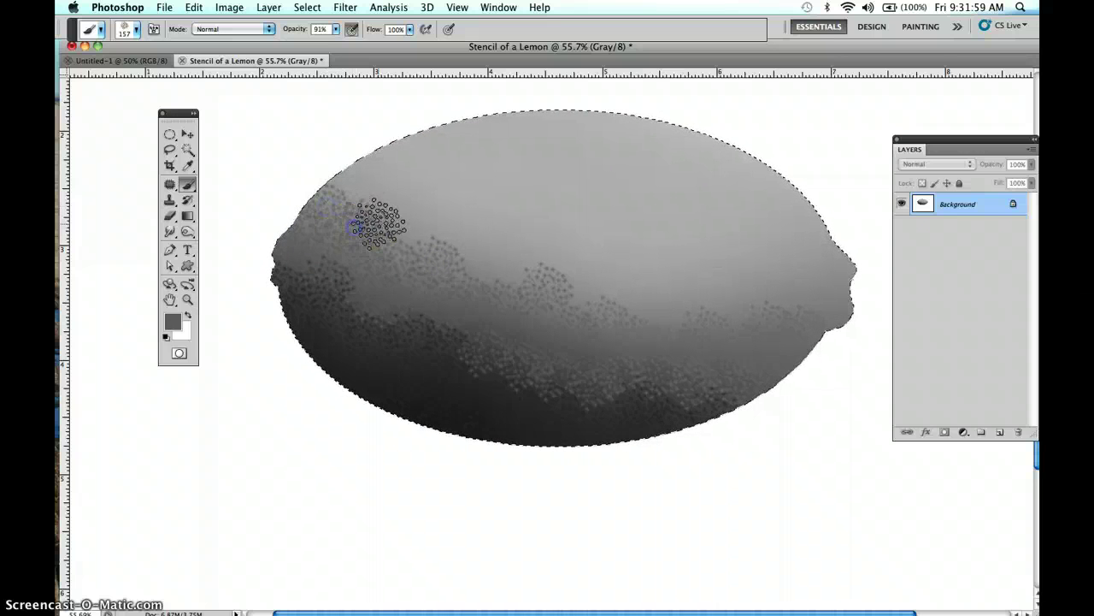
# Step: Extend the #706f6f dots along the upper side of the mid-gray band, from the upper left across to the lemon's right side
pyautogui.click(379, 224)
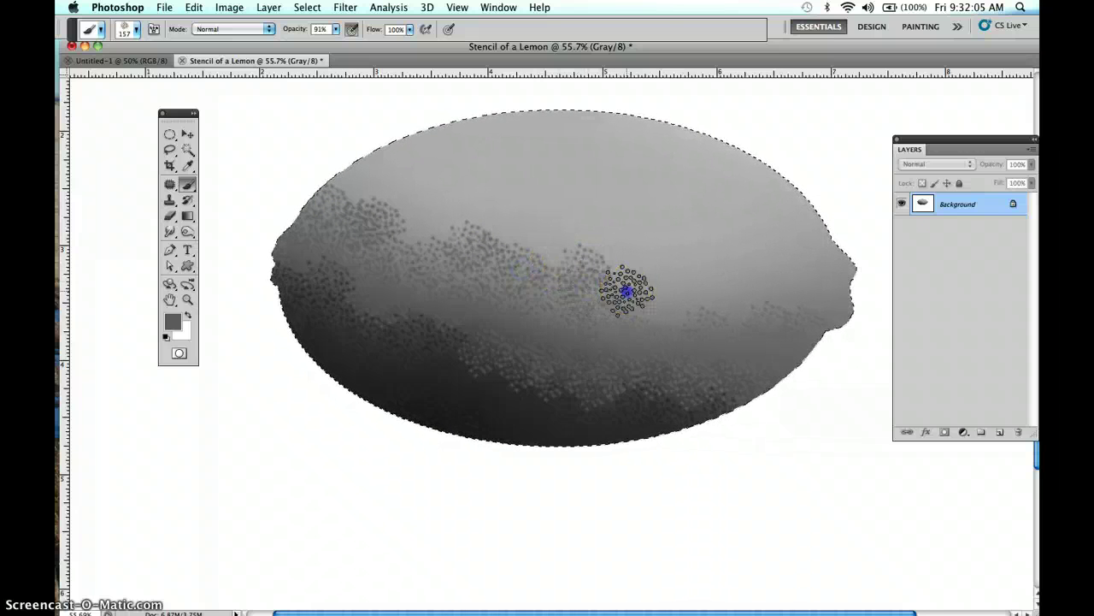
pyautogui.click(640, 304)
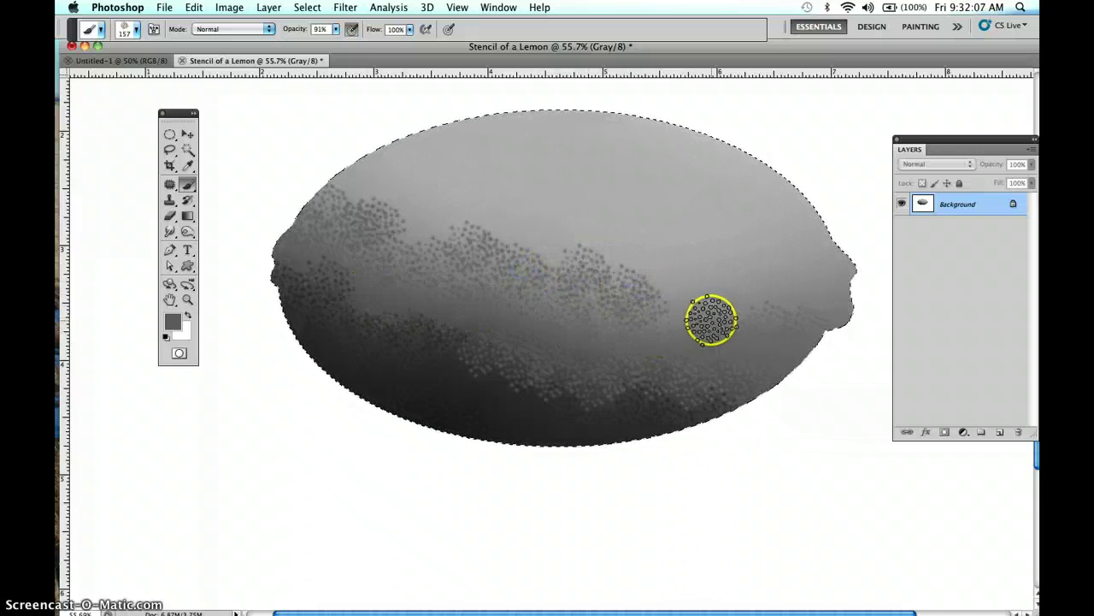
pyautogui.click(672, 310)
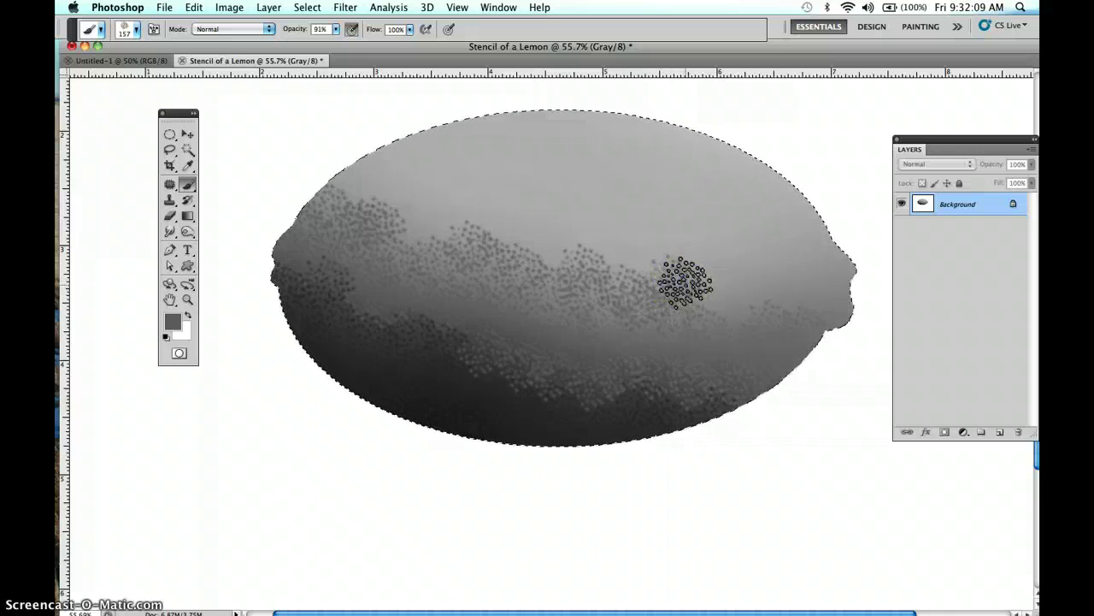
pyautogui.click(714, 303)
pyautogui.click(444, 216)
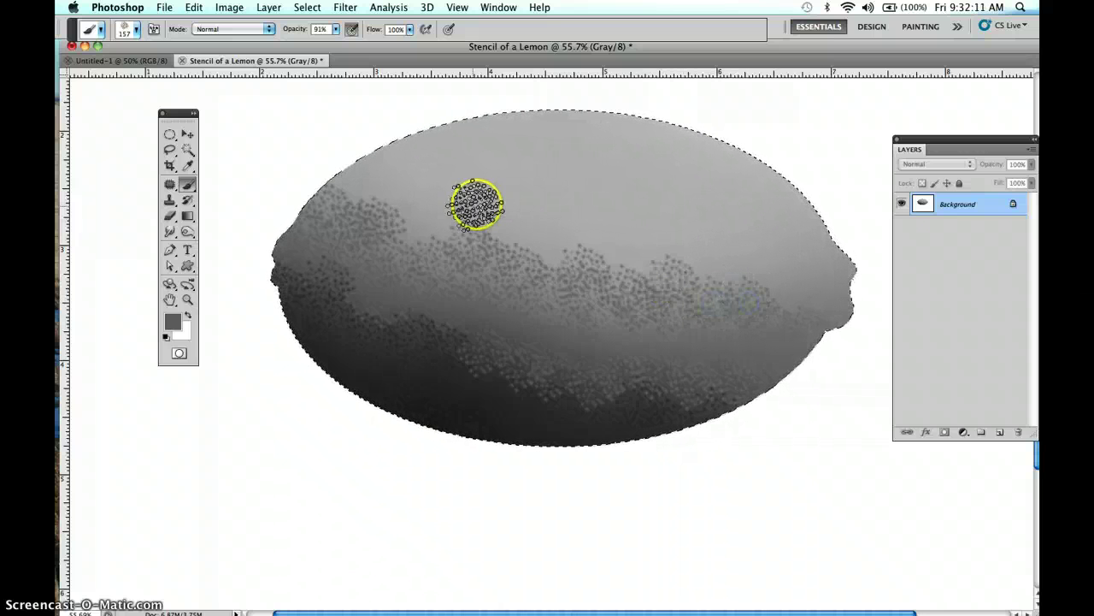
pyautogui.click(422, 199)
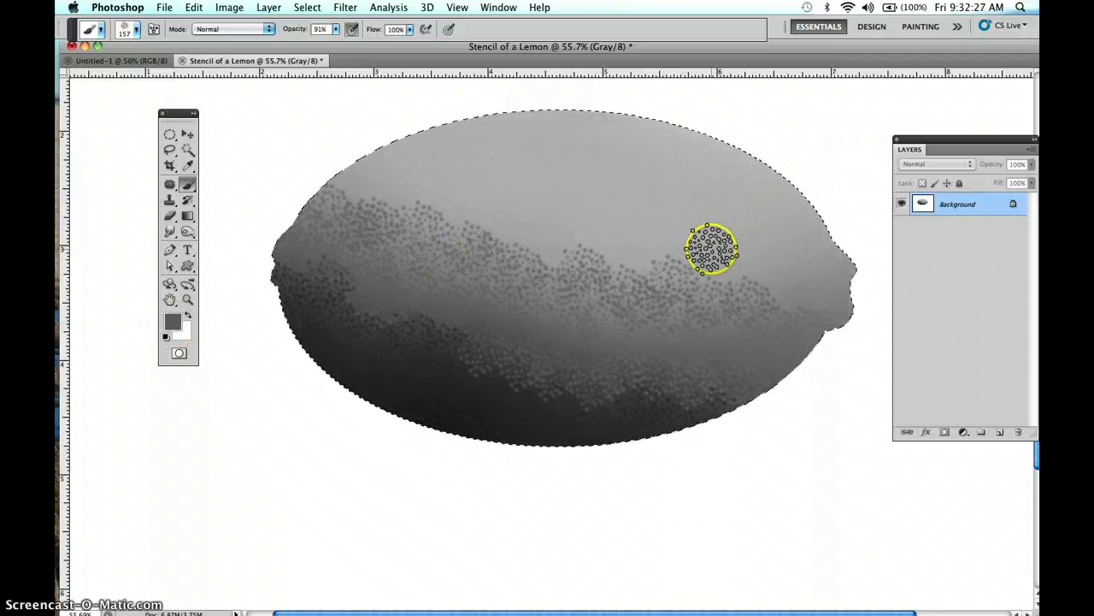
# Step: Sample the light gray on the lemon's upper-right side, lighten the foreground color to #c7c5c5 and return to the Brush
pyautogui.keyDown('alt'); pyautogui.click(712, 249); pyautogui.keyUp('alt')
pyautogui.click(173, 322)
pyautogui.click(285, 196)
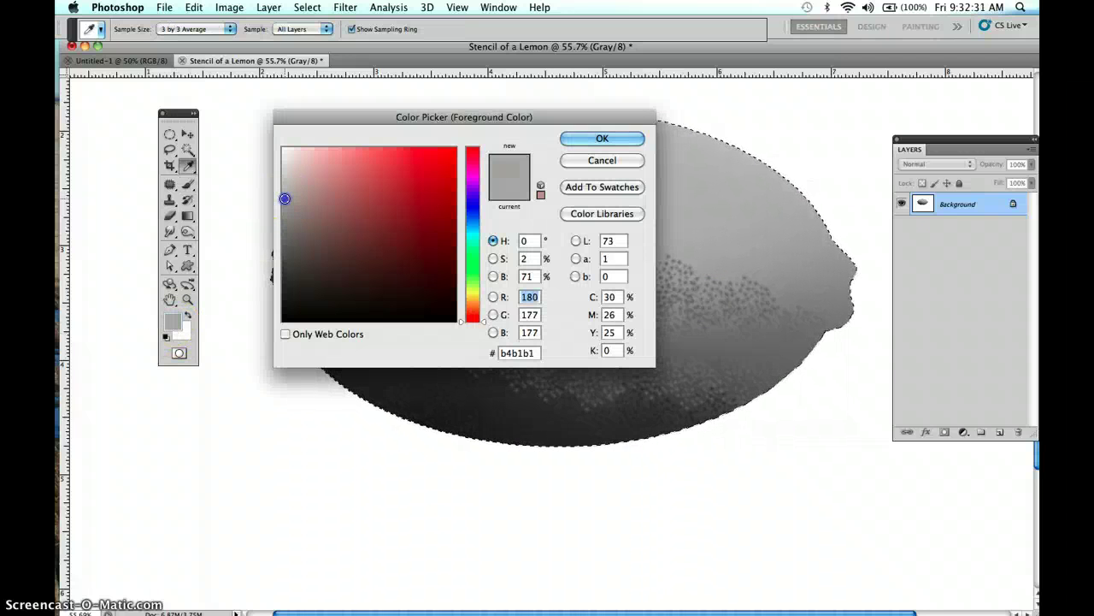
pyautogui.moveTo(284, 197); pyautogui.dragTo(283, 187)
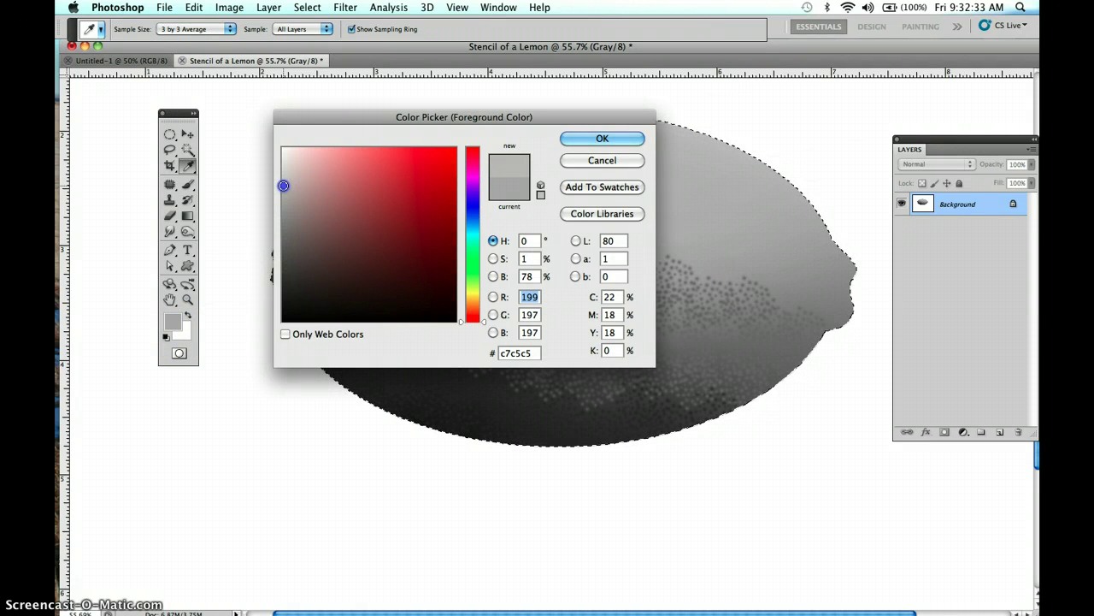
pyautogui.click(590, 139)
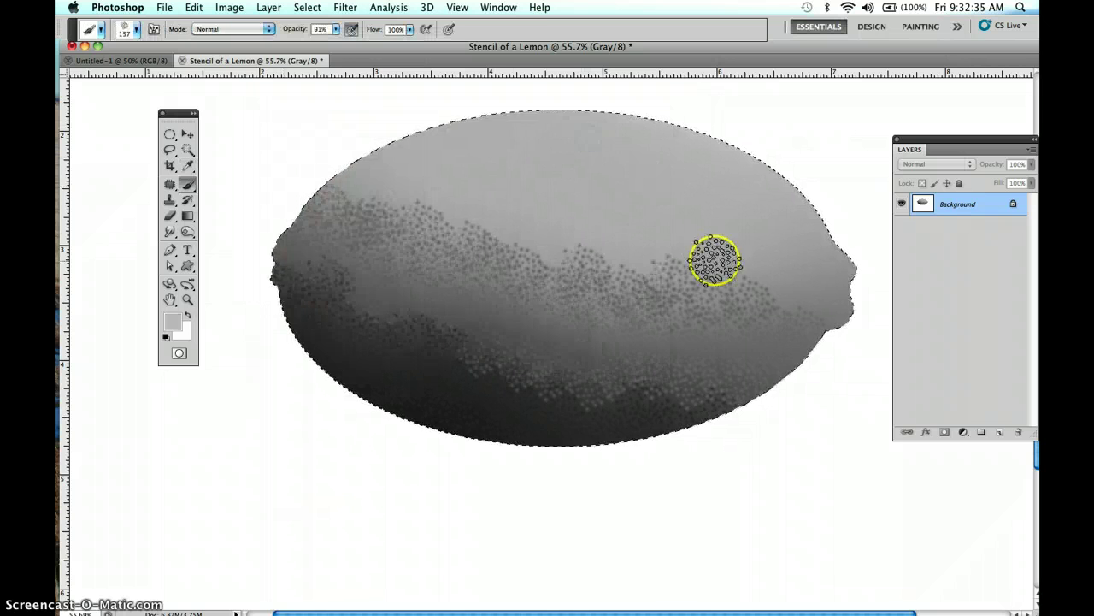
# Step: Stamp #c7c5c5 dot texture over the lemon's right side from the upper edge to the right tip
pyautogui.click(715, 261)
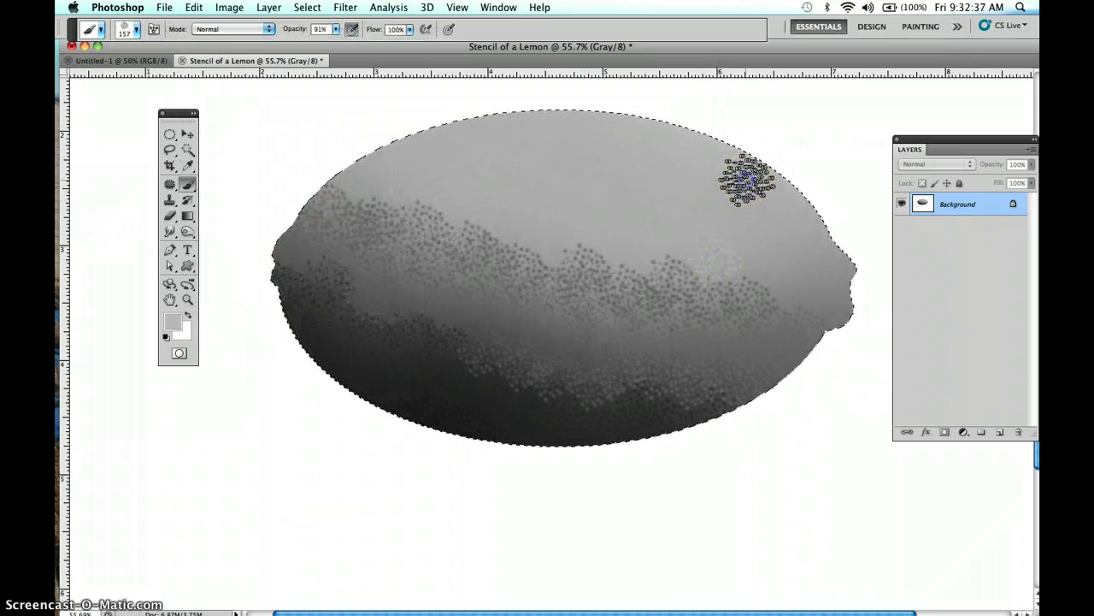
pyautogui.click(759, 244)
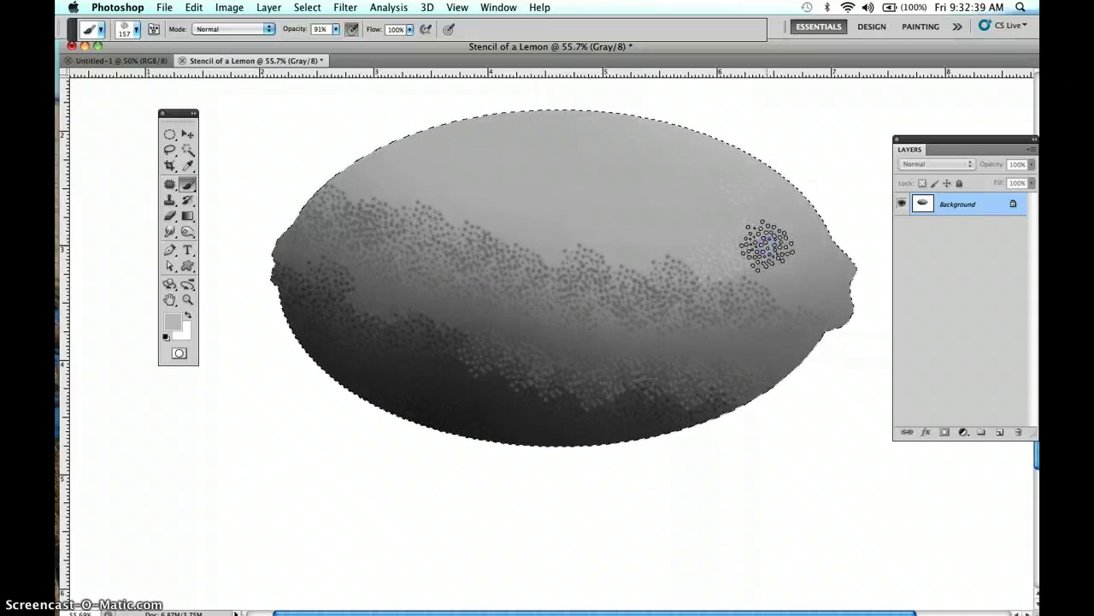
pyautogui.click(775, 271)
pyautogui.click(798, 266)
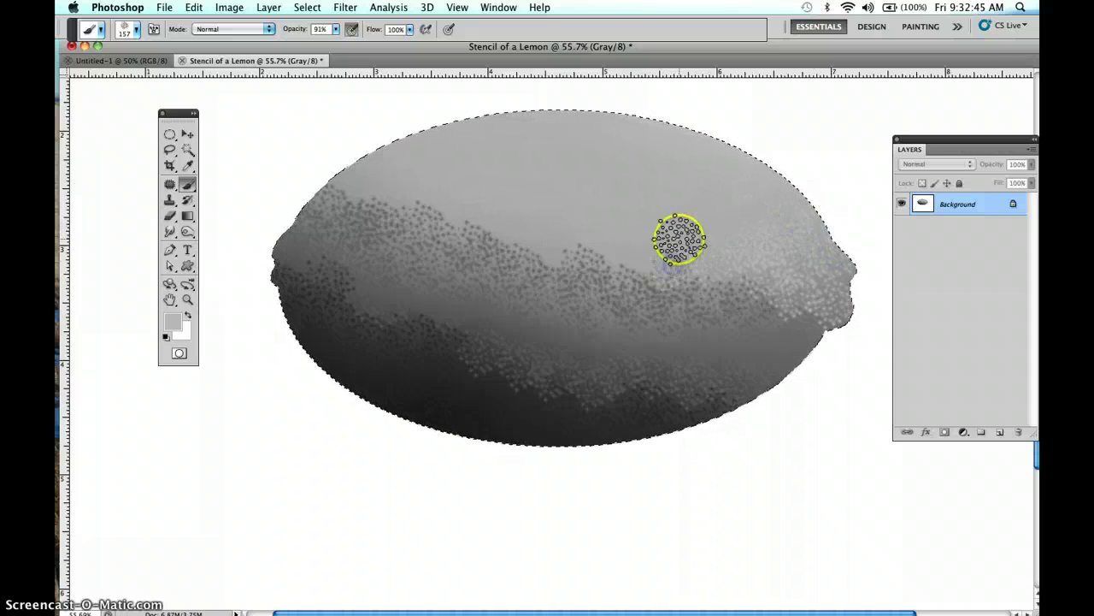
# Step: Blend the light dots into the top of the darker dotted band, working from the right side back to the lemon's center
pyautogui.moveTo(701, 301)
pyautogui.mouseDown()
pyautogui.moveTo(595, 268)
pyautogui.moveTo(603, 235)
pyautogui.moveTo(590, 253)
pyautogui.moveTo(646, 247)
pyautogui.moveTo(623, 264)
pyautogui.mouseUp()
pyautogui.click(638, 246)
pyautogui.click(560, 273)
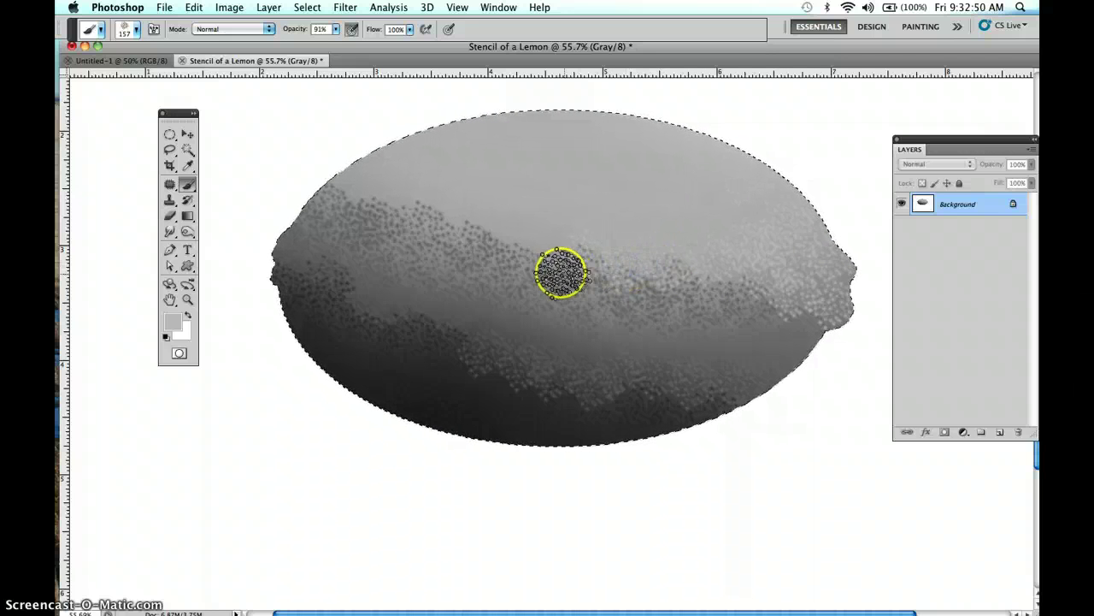
pyautogui.click(528, 232)
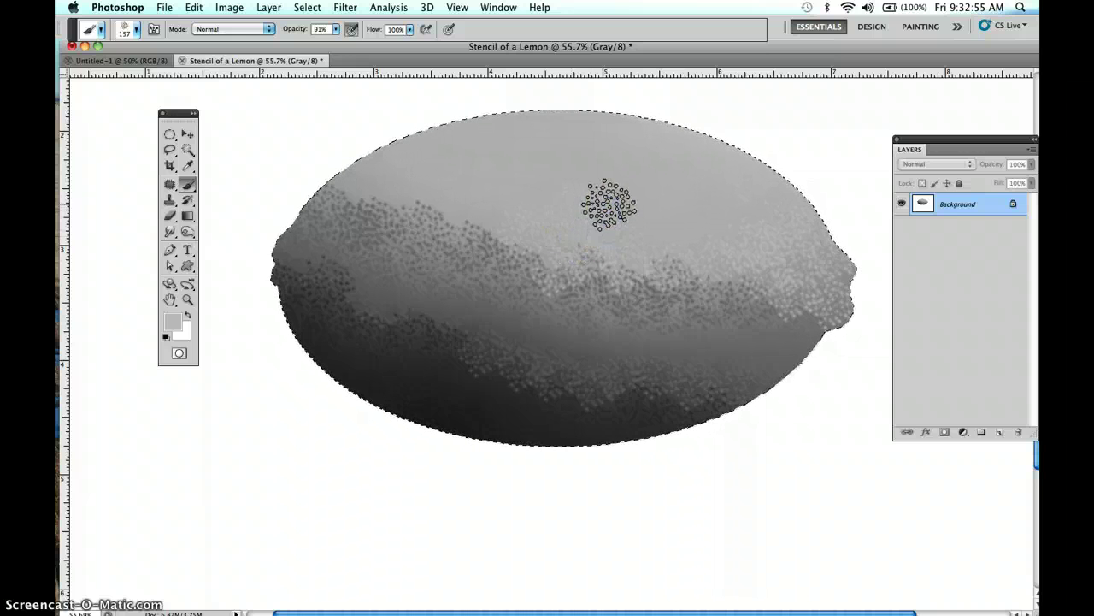
# Step: Fill the highlight area at the lemon's upper center and upper right with #c7c5c5 dots
pyautogui.click(640, 214)
pyautogui.click(645, 229)
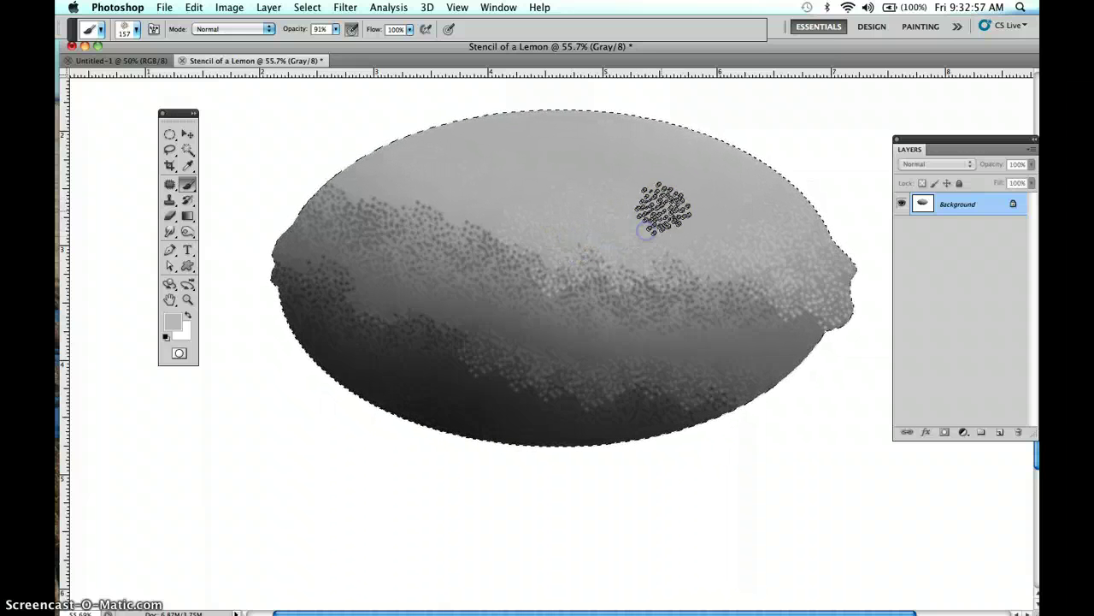
pyautogui.click(666, 204)
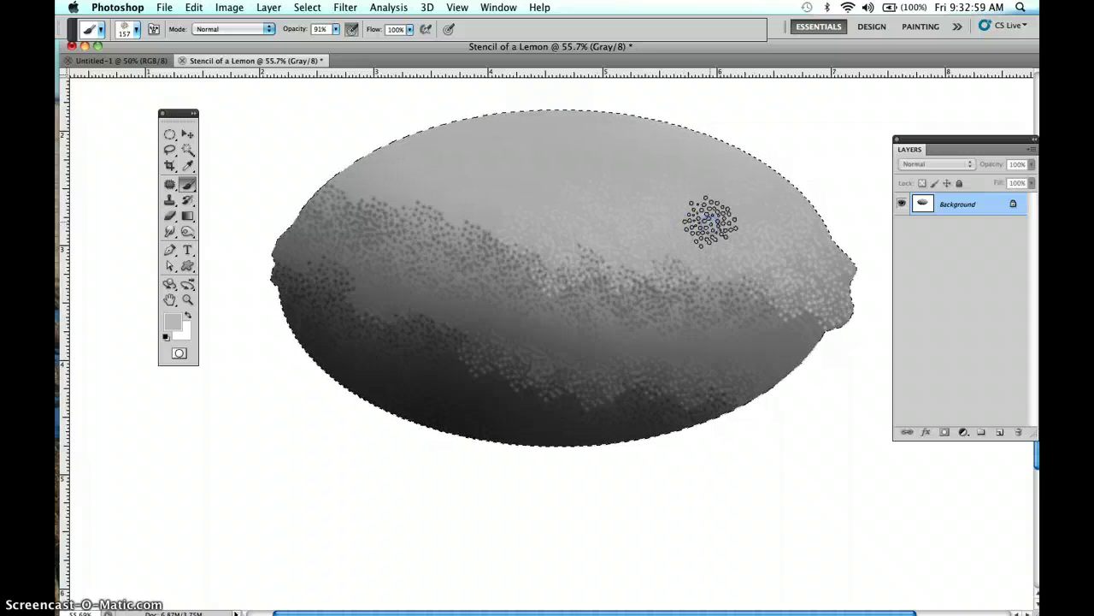
pyautogui.click(716, 180)
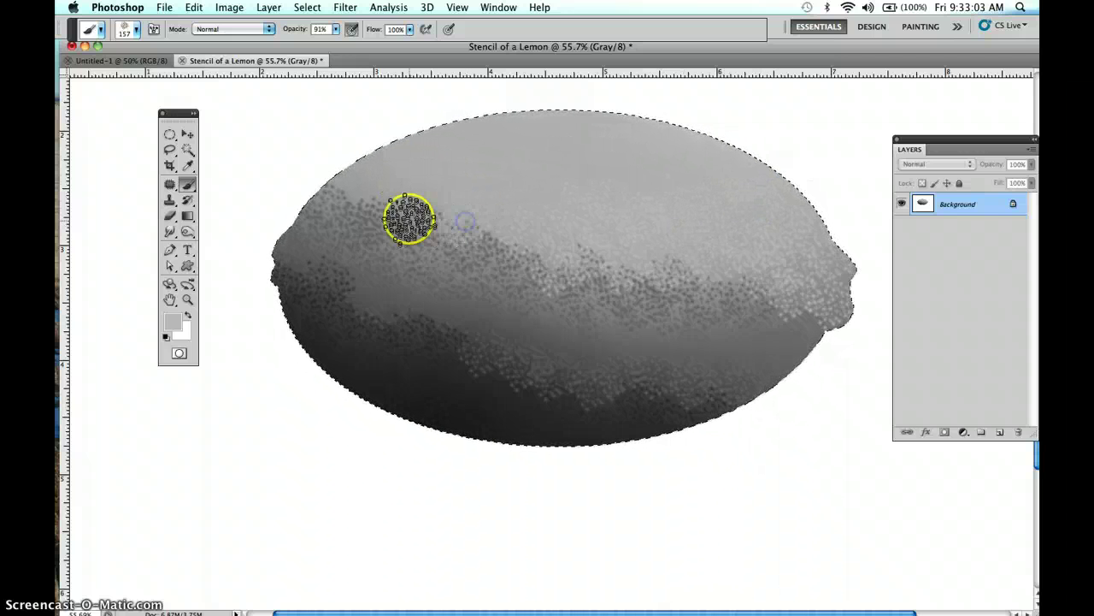
# Step: Stamp #c7c5c5 dots over the left half of the lemon's upper dark dotted band, from the left side to the center
pyautogui.moveTo(411, 218); pyautogui.dragTo(418, 222)
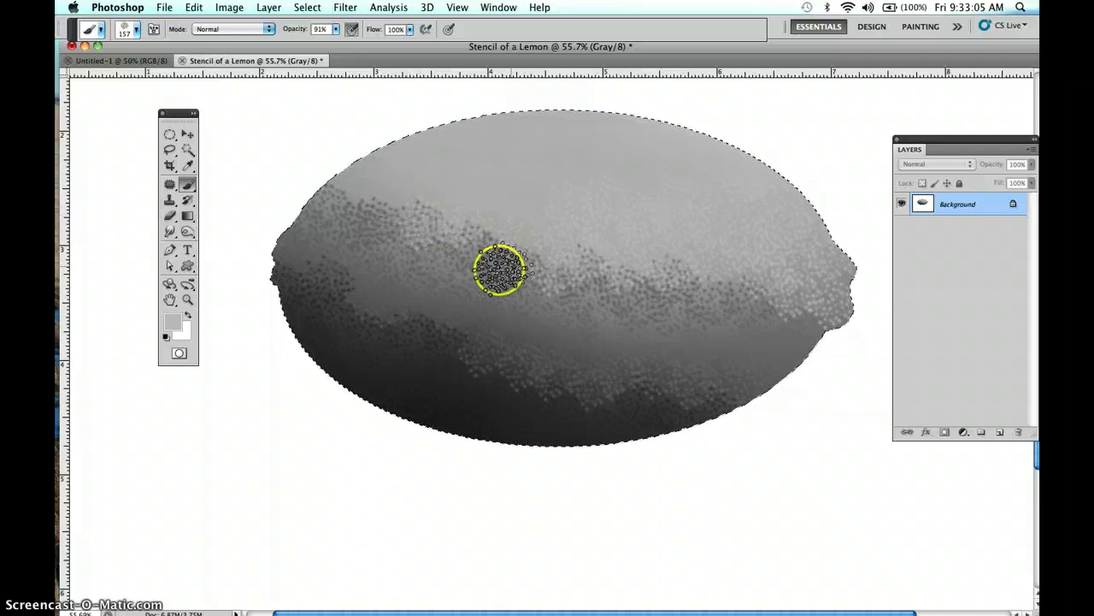
pyautogui.moveTo(491, 272); pyautogui.dragTo(489, 265)
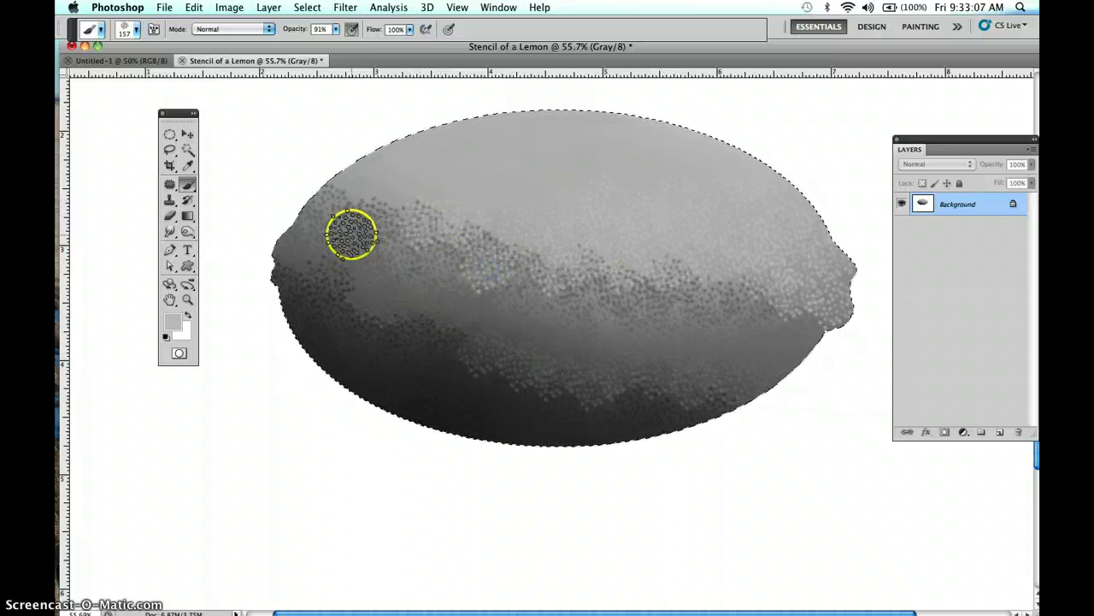
pyautogui.moveTo(402, 214); pyautogui.dragTo(382, 213)
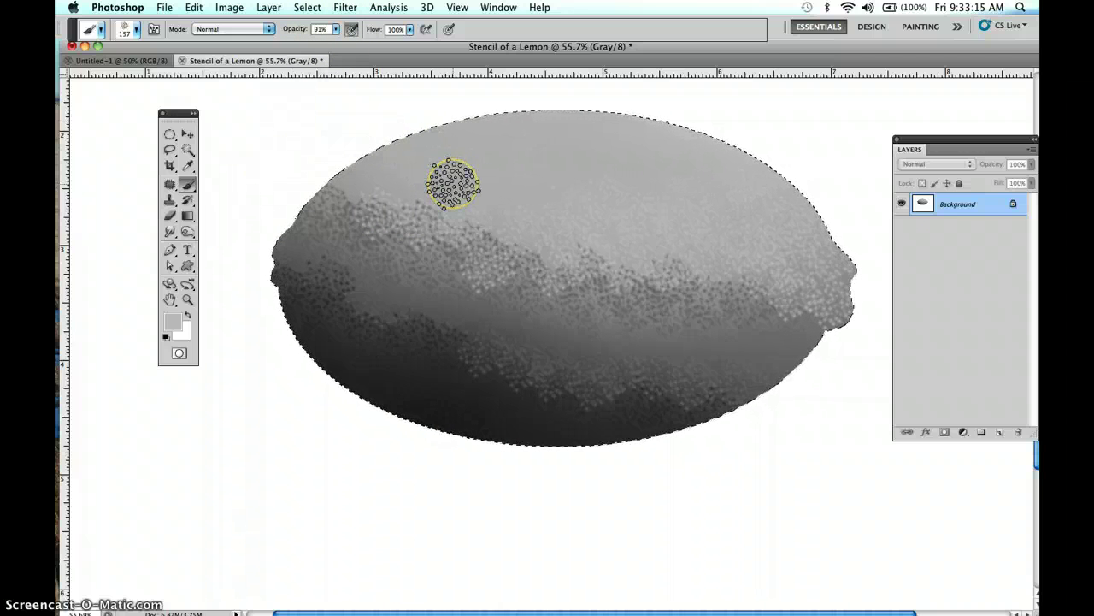
pyautogui.click(419, 208)
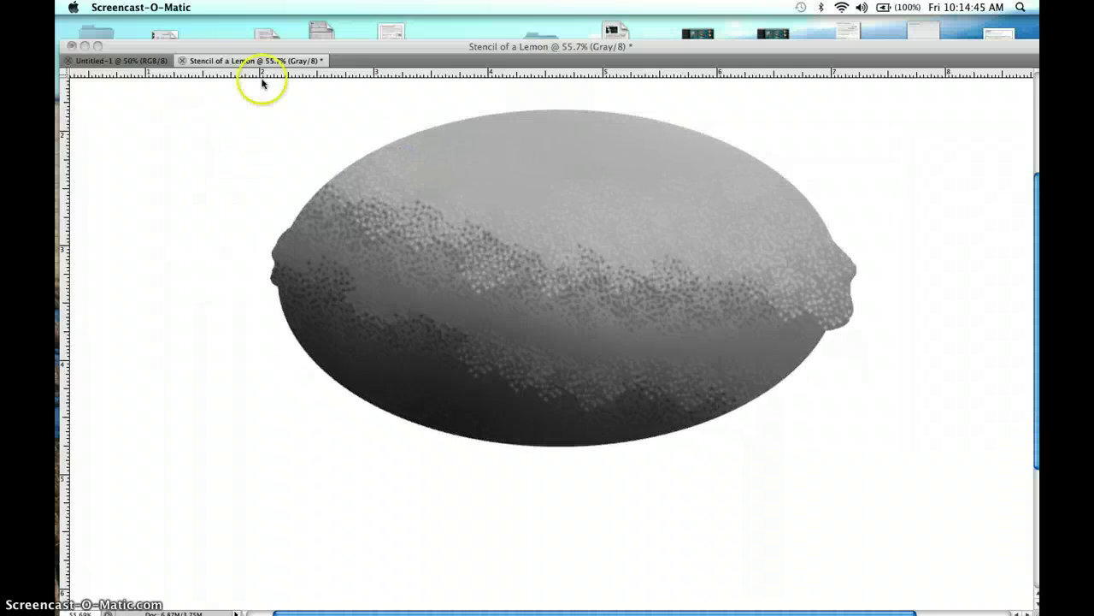
# Step: Extend the #c7c5c5 dots over the lemon's upper-left edge and along the top of the dark band to the center
pyautogui.click(274, 34)
pyautogui.click(330, 171)
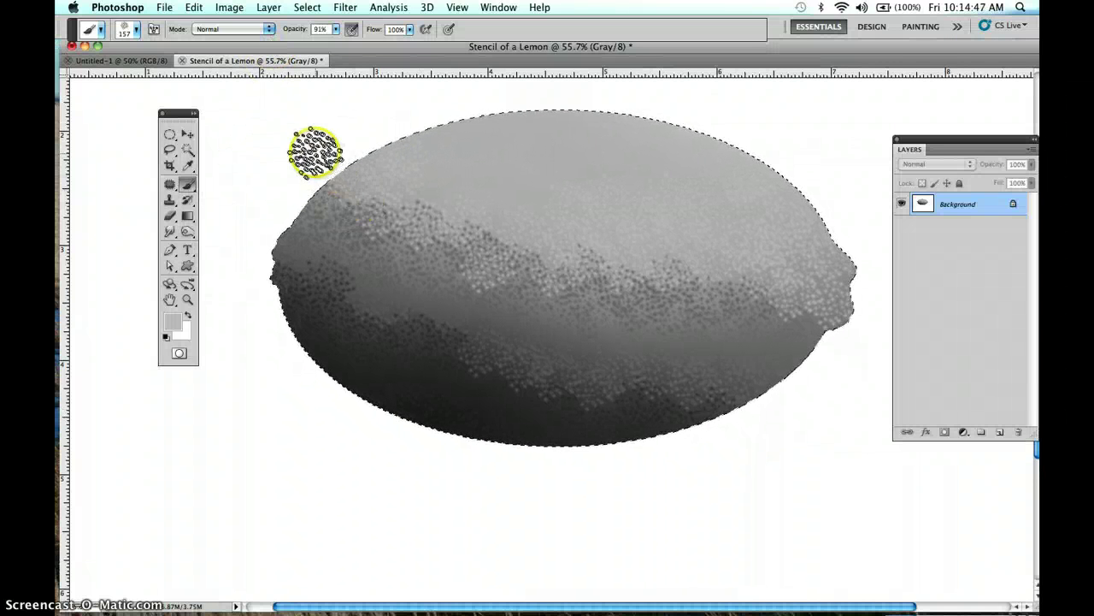
pyautogui.click(394, 160)
pyautogui.click(501, 204)
pyautogui.click(488, 214)
pyautogui.click(451, 194)
pyautogui.click(437, 204)
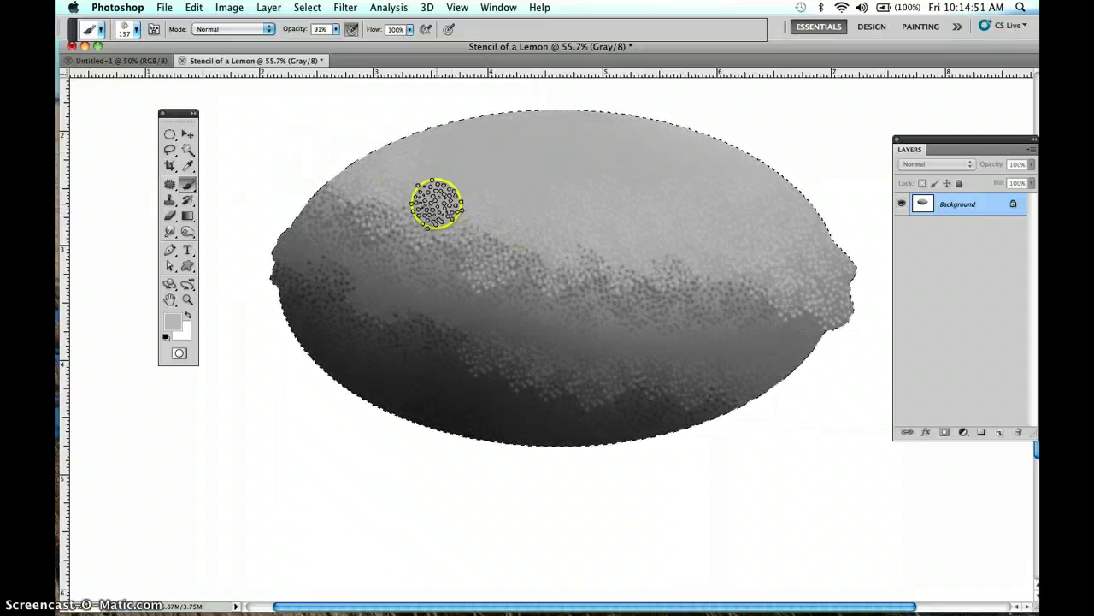
pyautogui.click(559, 264)
pyautogui.click(542, 296)
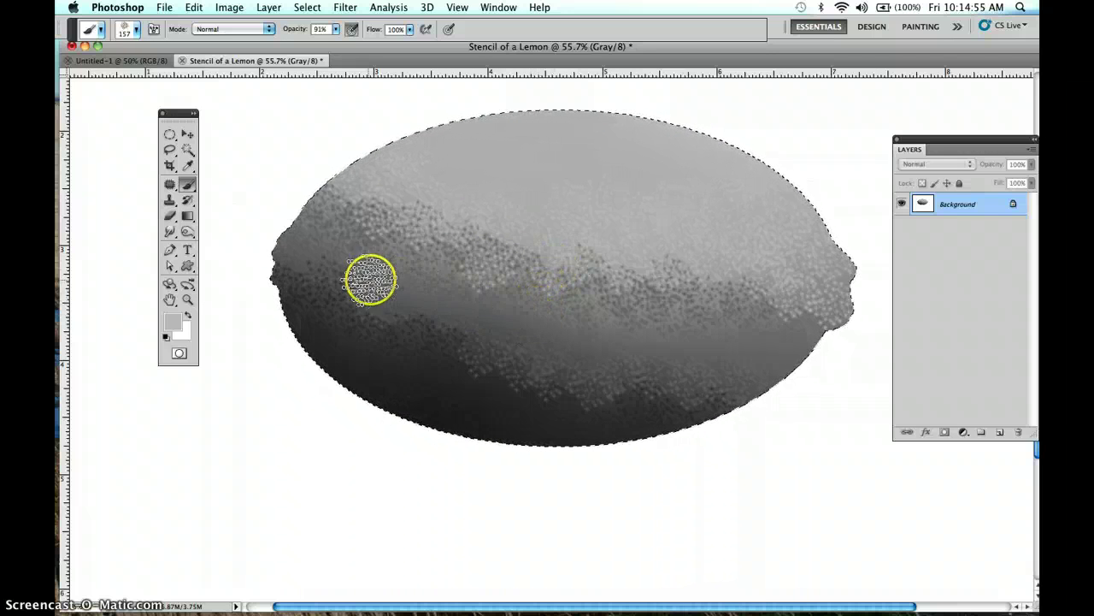
# Step: Sample the medium gray below the lemon's center, adjust the foreground color to #6c6c6c and return to the Brush
pyautogui.click(523, 318)
pyautogui.keyDown('alt'); pyautogui.click(525, 316); pyautogui.keyUp('alt')
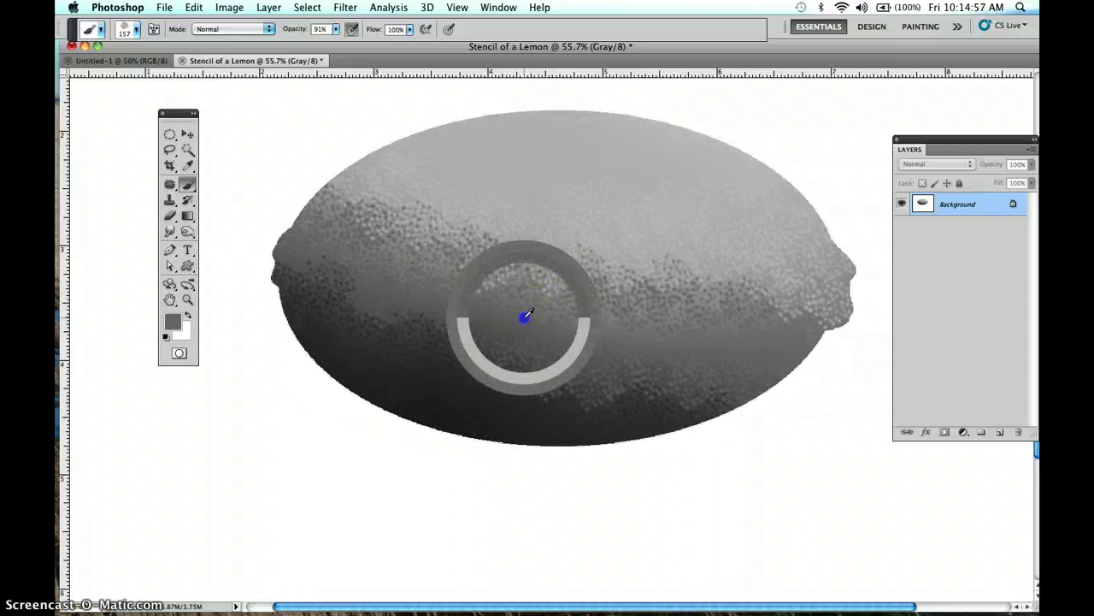
pyautogui.click(172, 321)
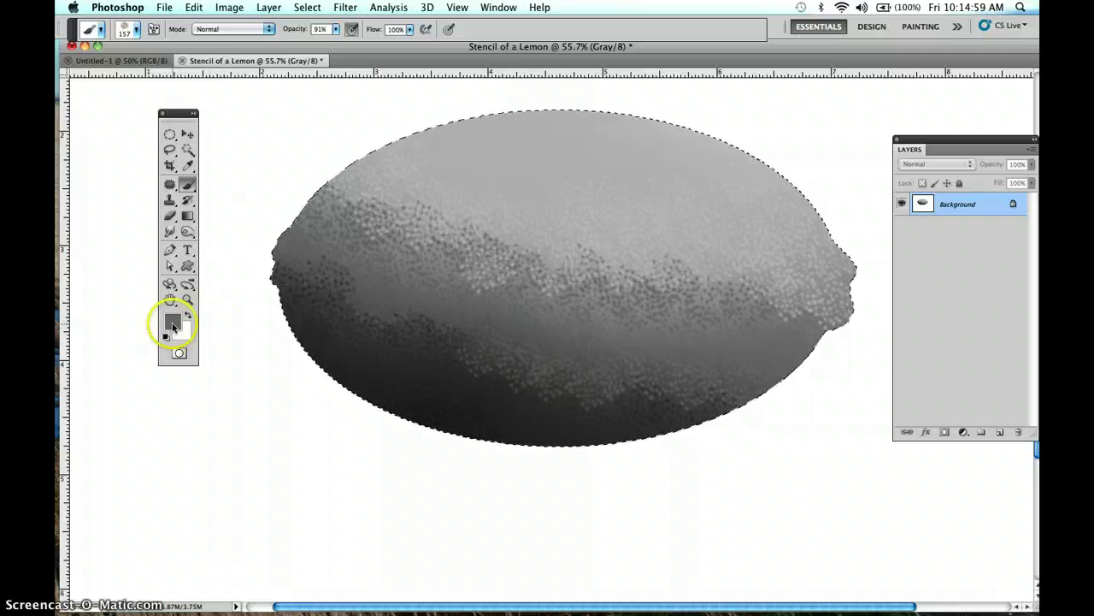
pyautogui.click(290, 235)
pyautogui.moveTo(282, 241); pyautogui.dragTo(283, 251)
pyautogui.click(539, 156)
pyautogui.click(584, 142)
pyautogui.press('b')
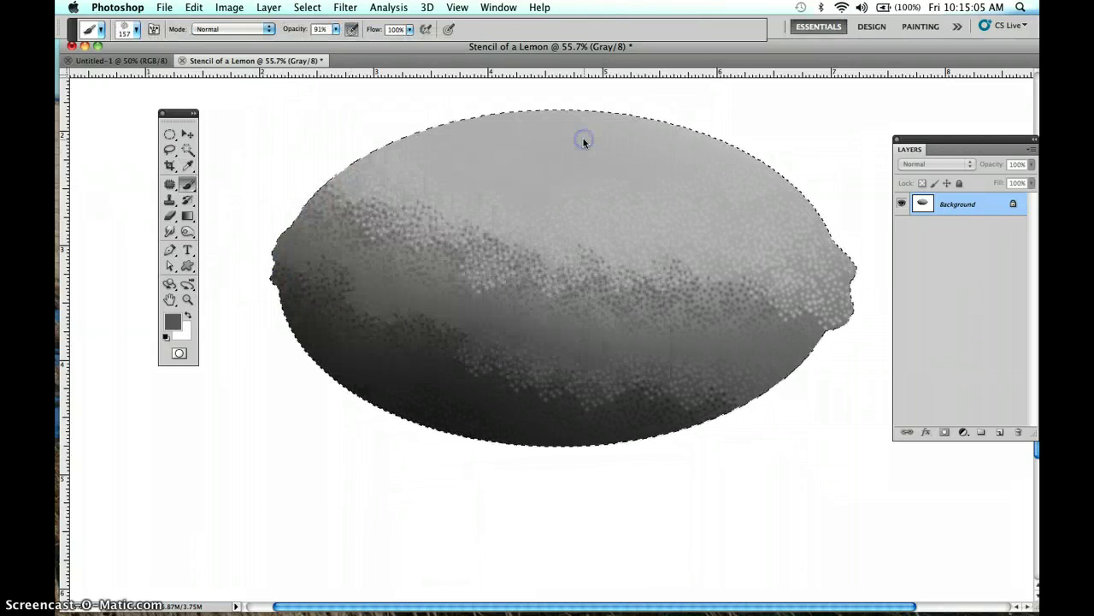
# Step: Stamp #6c6c6c dots over the lemon's left-center midtones and down into the lower dark shadow's edge
pyautogui.click(370, 280)
pyautogui.moveTo(383, 306)
pyautogui.mouseDown()
pyautogui.moveTo(415, 319)
pyautogui.moveTo(415, 283)
pyautogui.moveTo(342, 267)
pyautogui.moveTo(368, 224)
pyautogui.mouseUp()
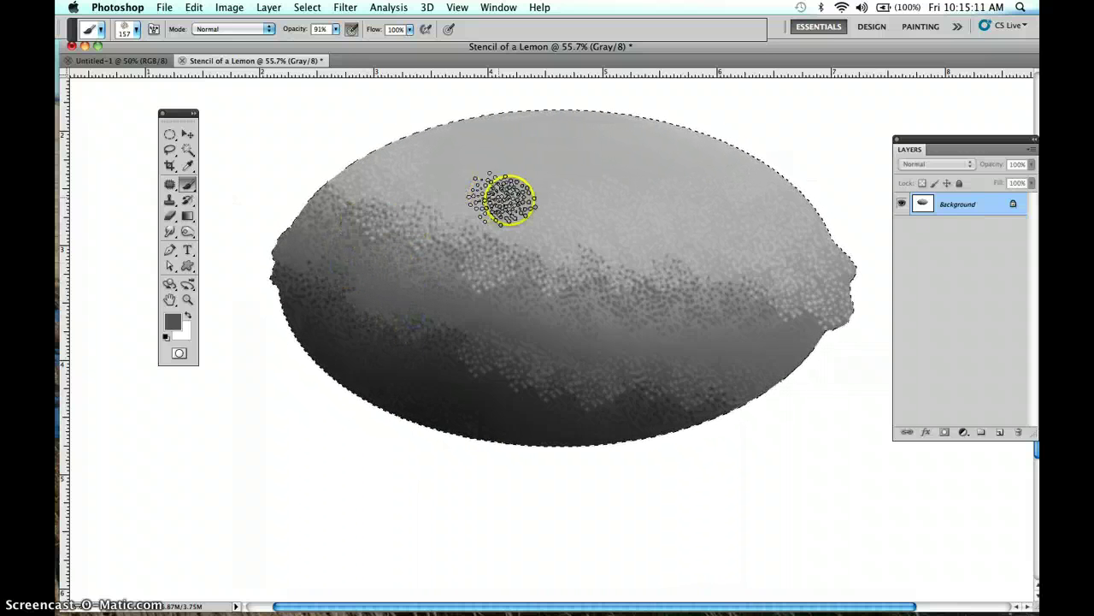
pyautogui.moveTo(475, 332); pyautogui.dragTo(468, 341)
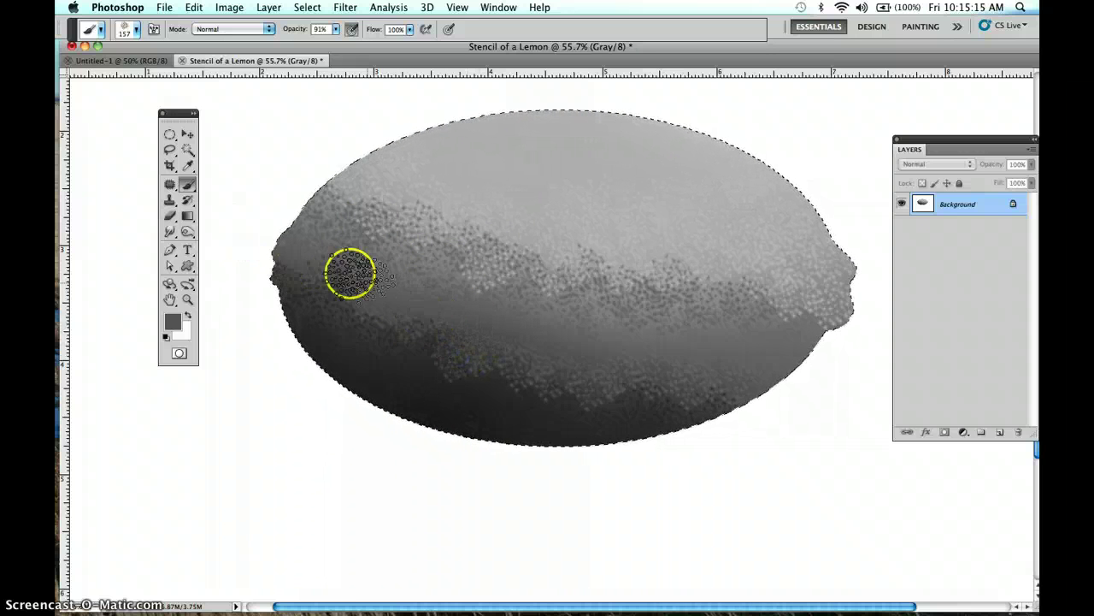
pyautogui.moveTo(395, 287); pyautogui.dragTo(415, 296)
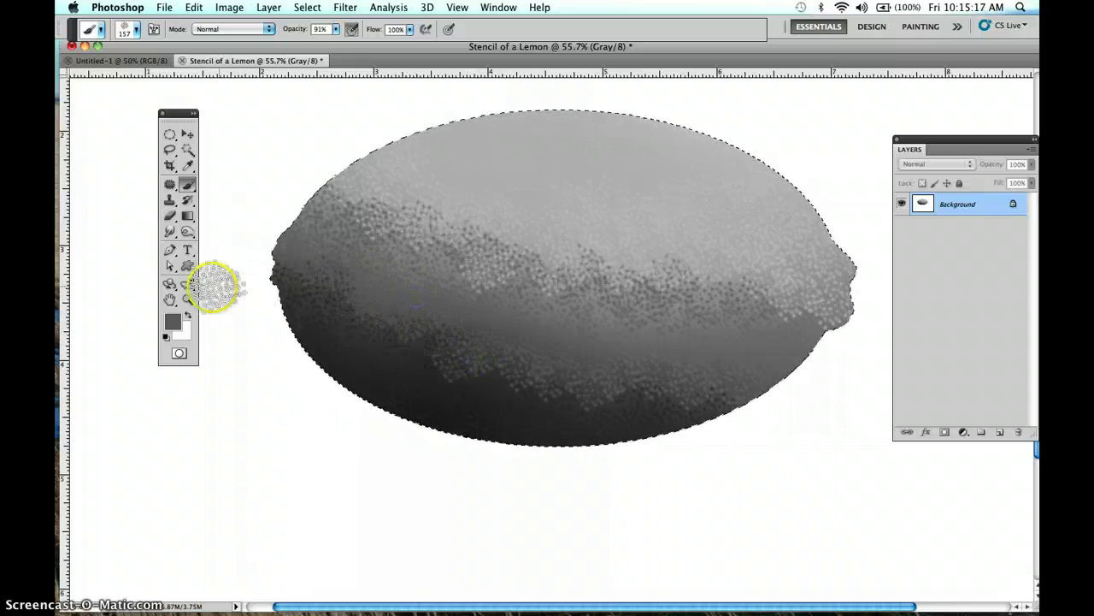
# Step: Darken the foreground color to #585858
pyautogui.click(174, 321)
pyautogui.click(272, 273)
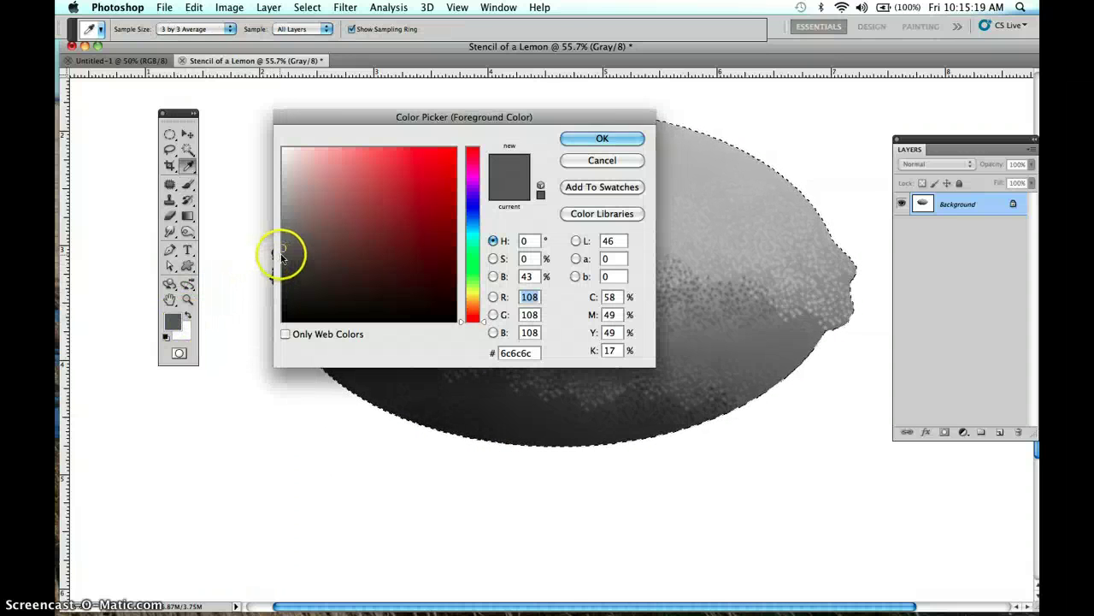
pyautogui.moveTo(282, 255)
pyautogui.mouseDown()
pyautogui.moveTo(281, 244)
pyautogui.moveTo(282, 260)
pyautogui.mouseUp()
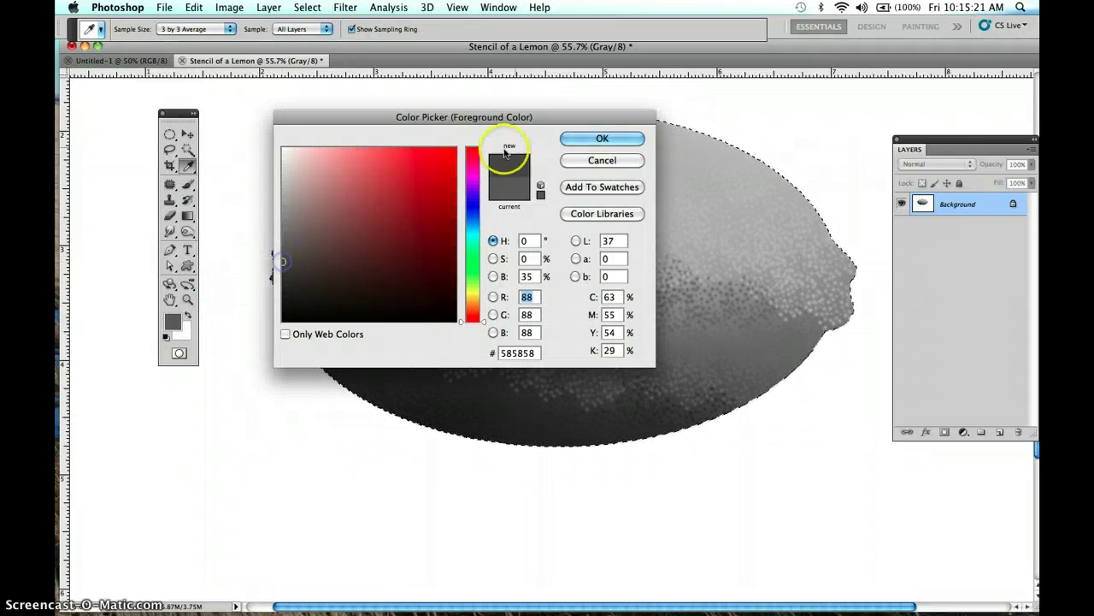
pyautogui.click(575, 137)
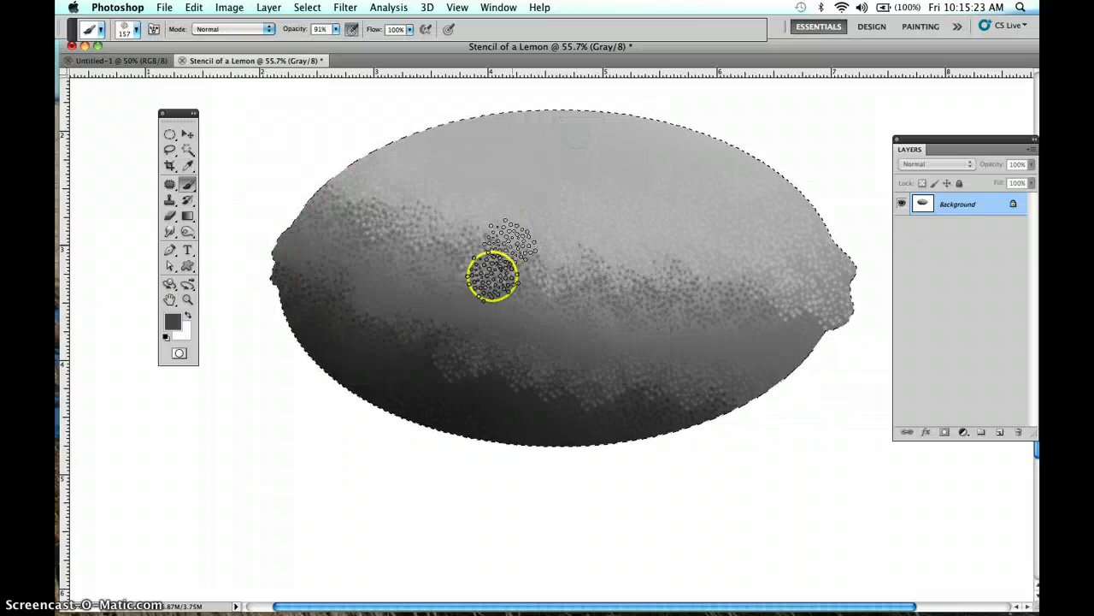
# Step: Fill the smooth midtone area between the two dotted bands with #585858 dots, from the lemon's center to its left tip
pyautogui.click(439, 299)
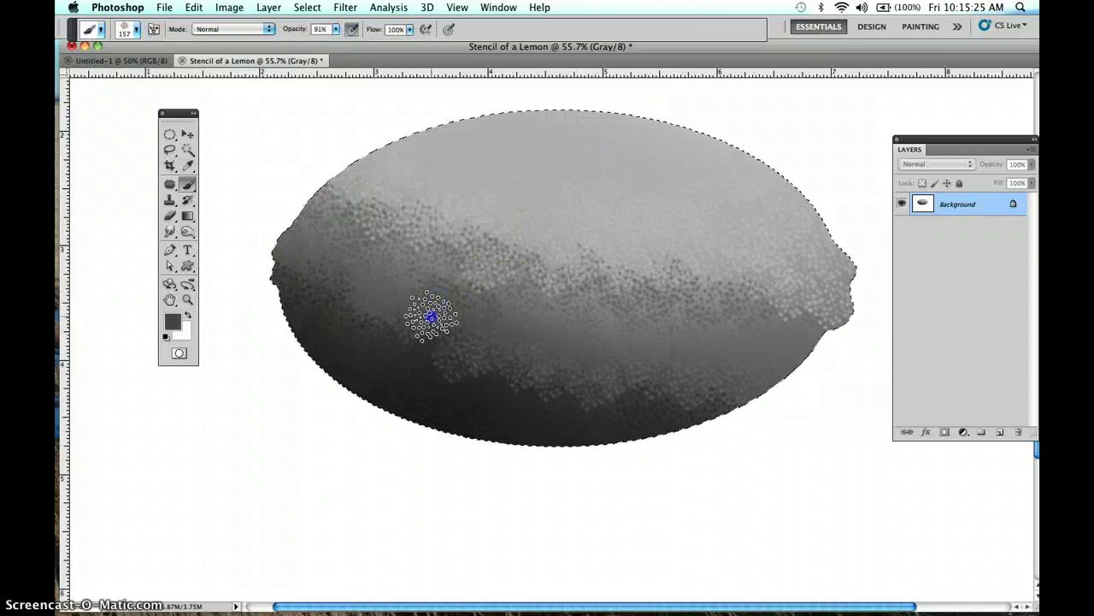
pyautogui.click(520, 314)
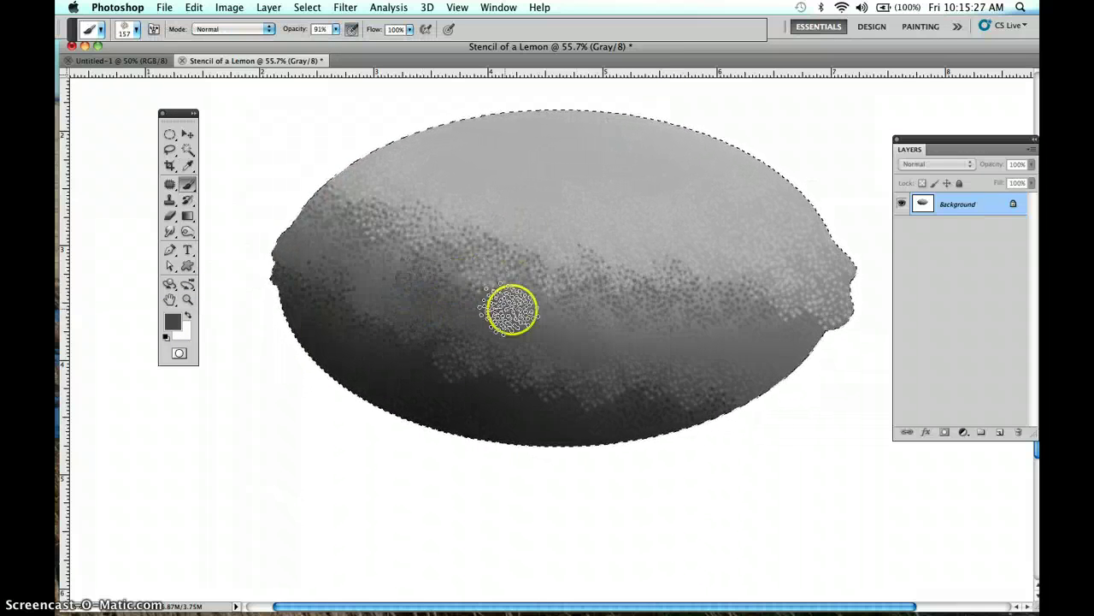
pyautogui.click(402, 305)
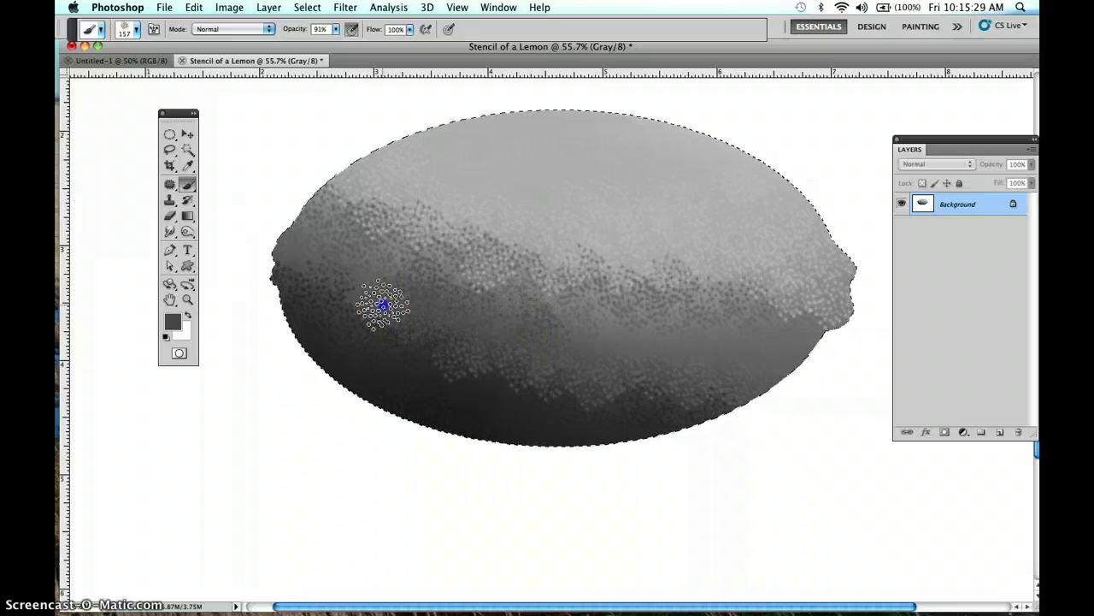
pyautogui.click(299, 245)
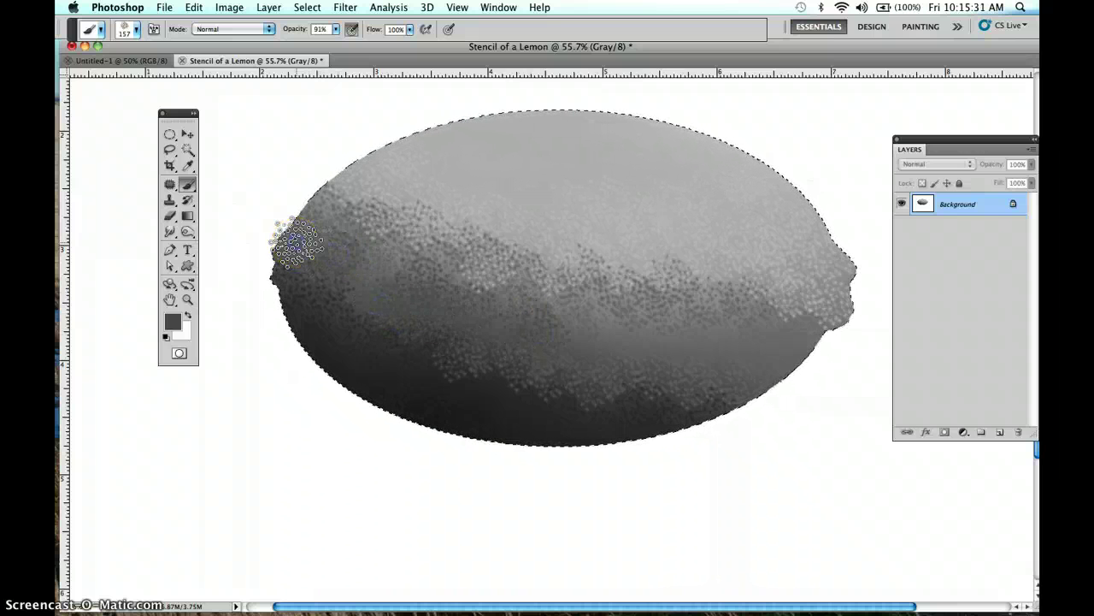
pyautogui.click(361, 262)
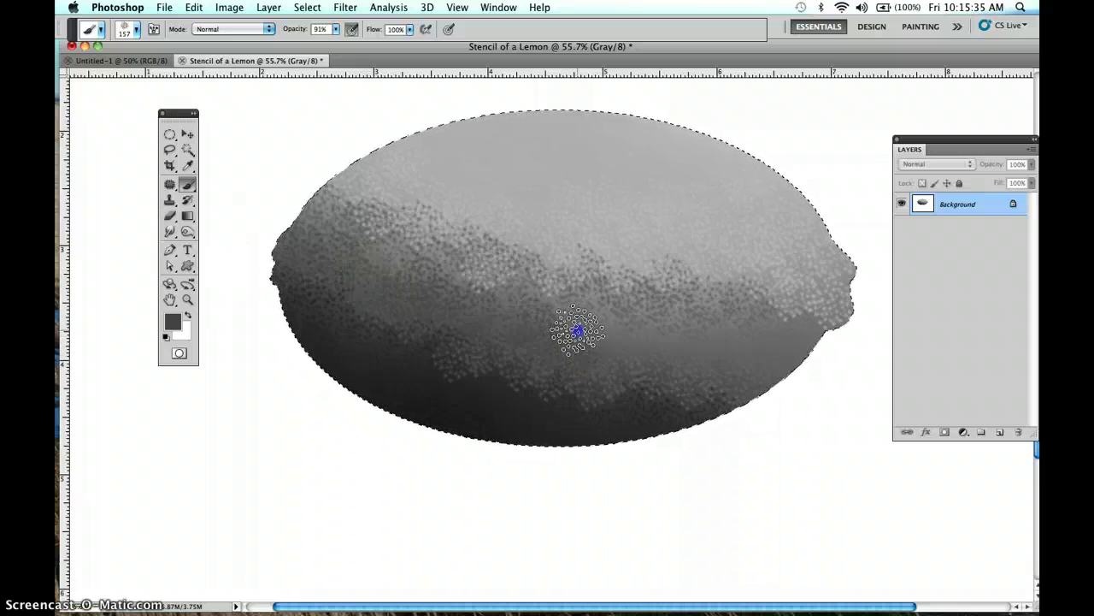
# Step: Continue the #585858 dots through the midtone band from the lemon's center to the lower-right edge below the tip
pyautogui.click(603, 315)
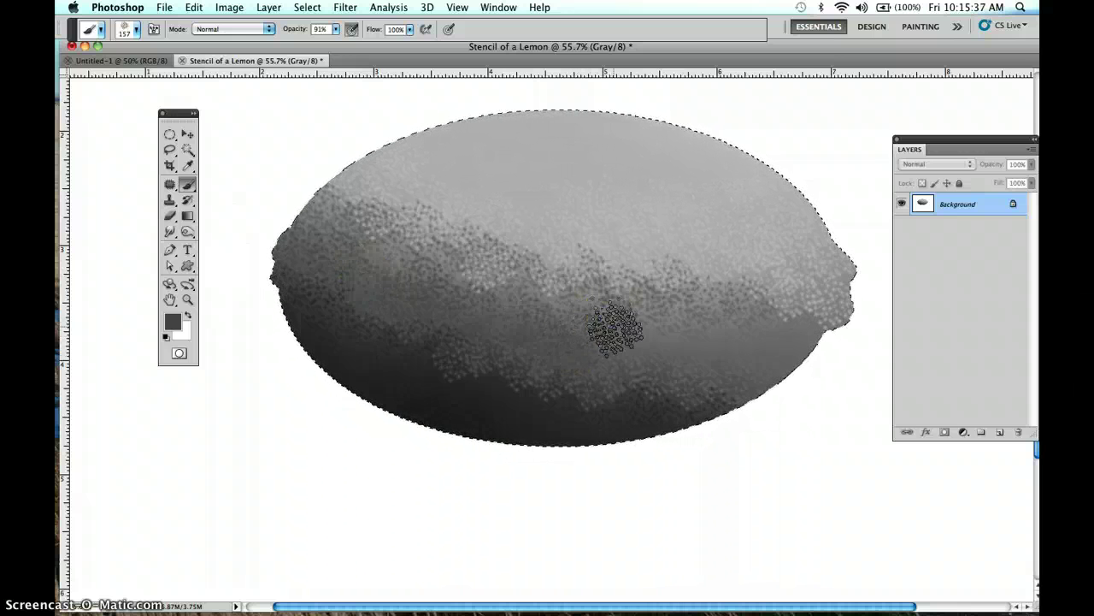
pyautogui.click(652, 345)
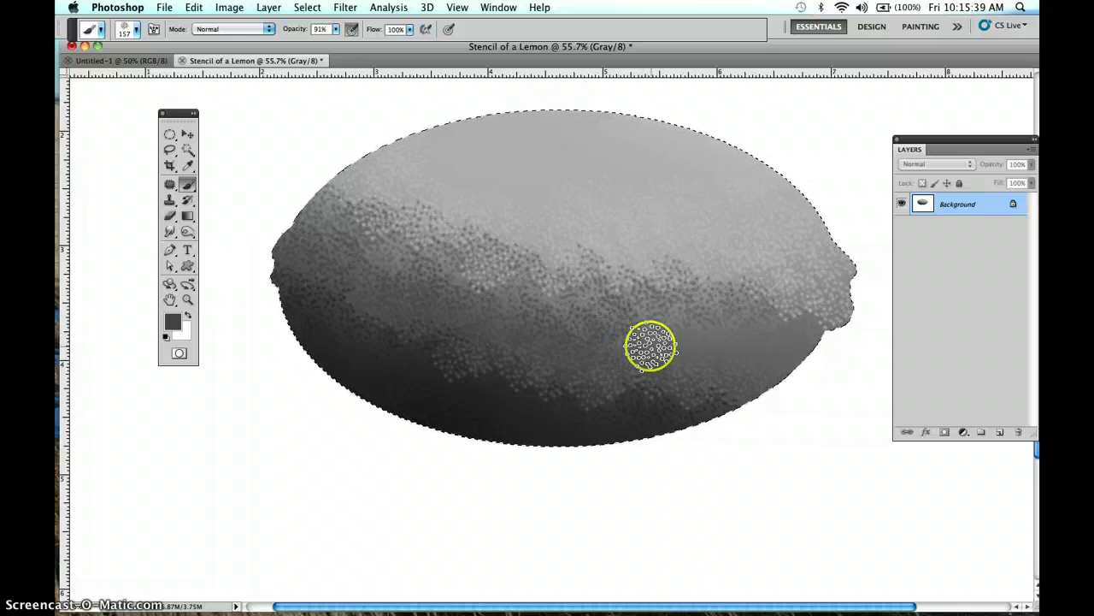
pyautogui.click(658, 329)
pyautogui.click(689, 335)
pyautogui.click(735, 333)
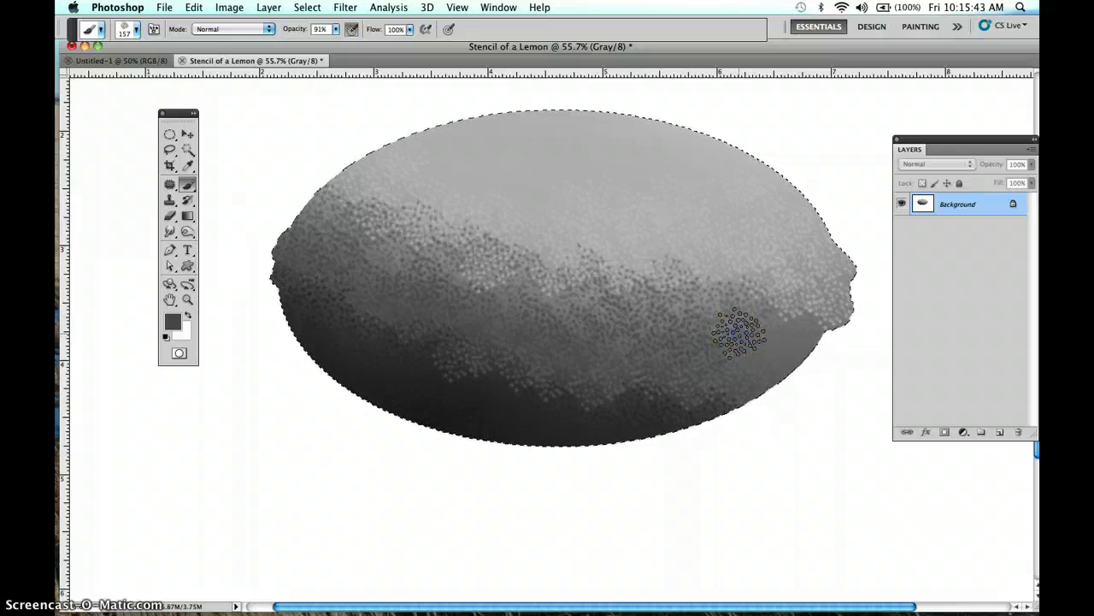
pyautogui.click(776, 331)
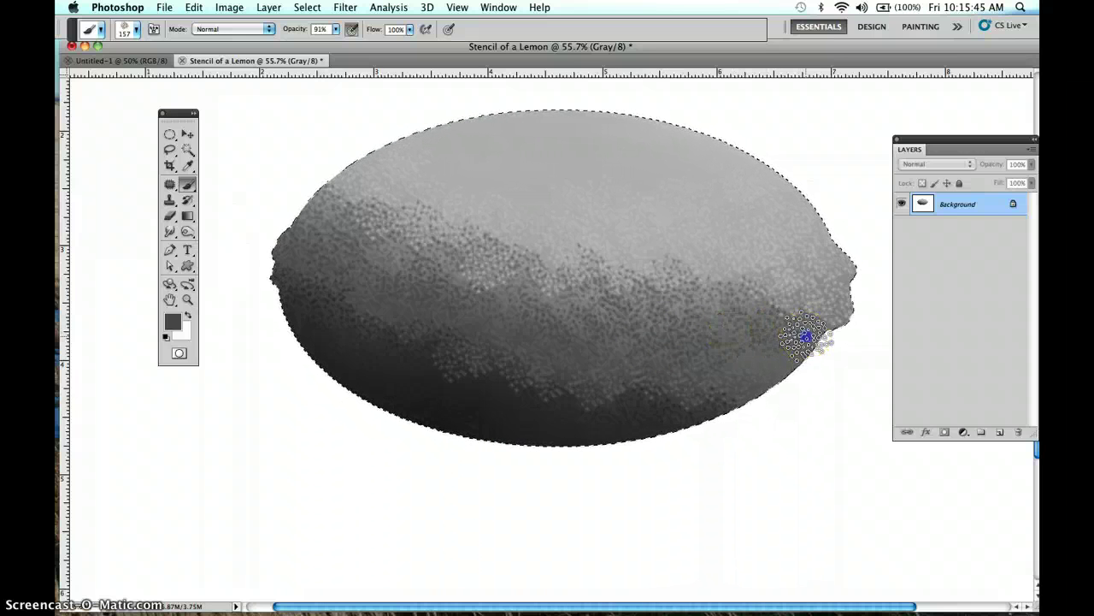
pyautogui.click(778, 370)
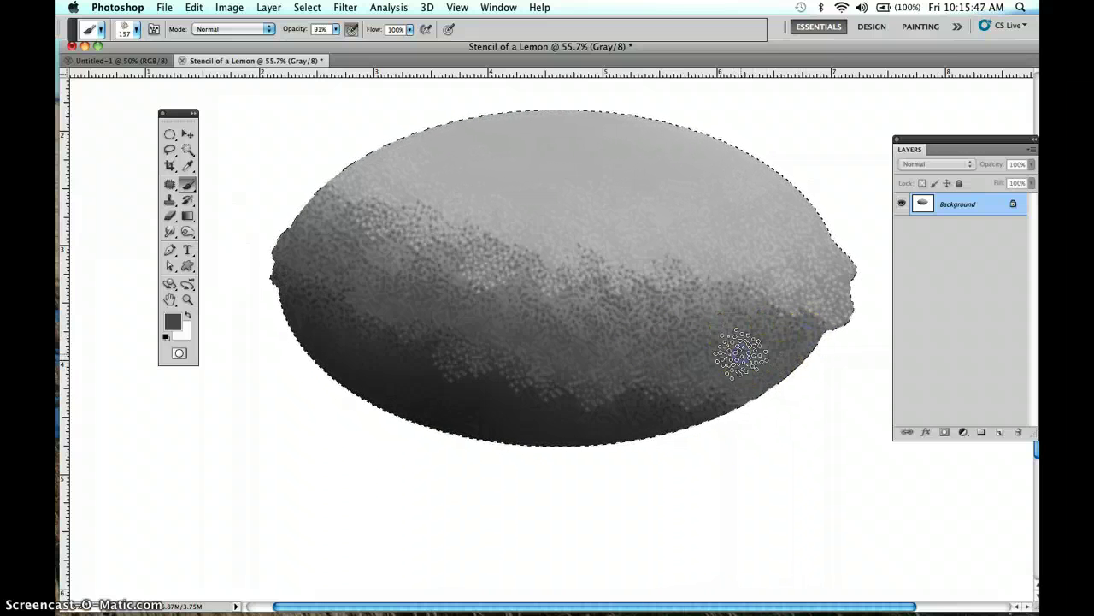
pyautogui.click(744, 384)
pyautogui.click(699, 354)
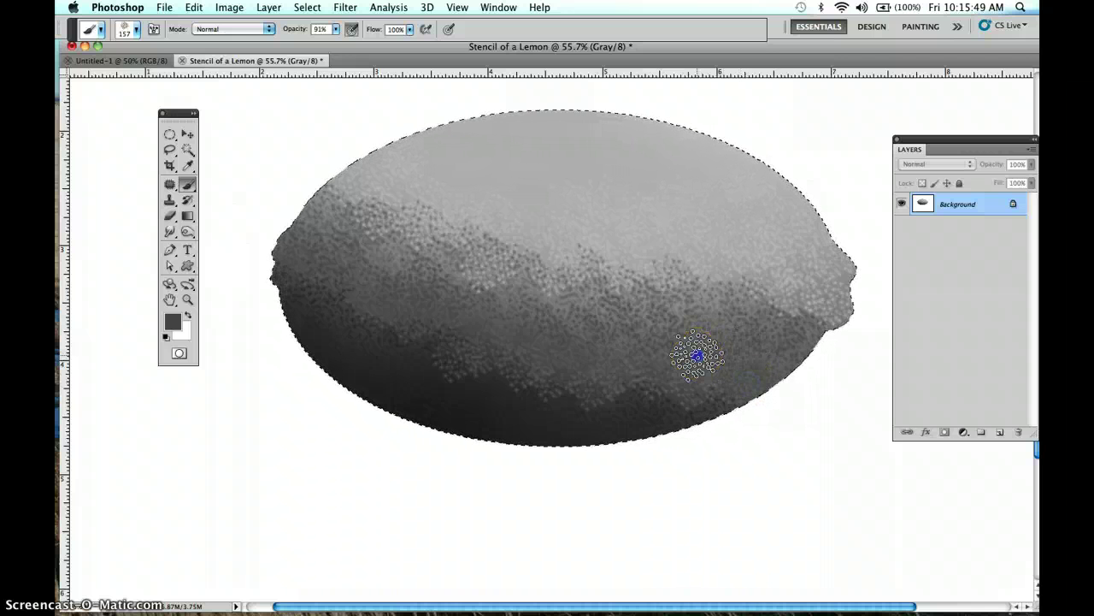
# Step: Blend #585858 dots into the lighter dots at the lemon's left center and up along its upper-left edge
pyautogui.click(484, 289)
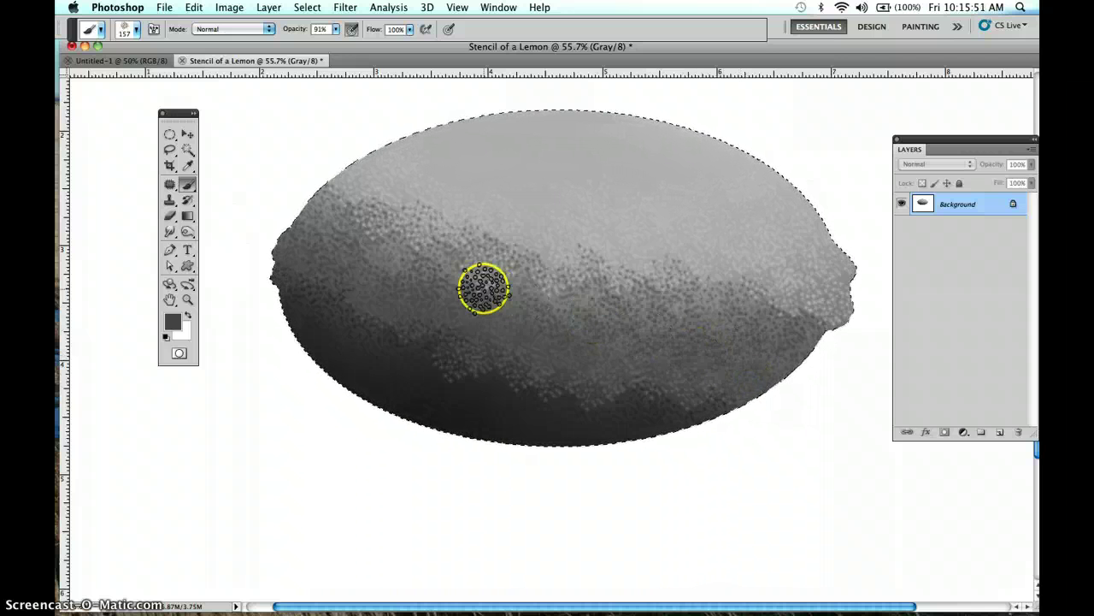
pyautogui.click(459, 256)
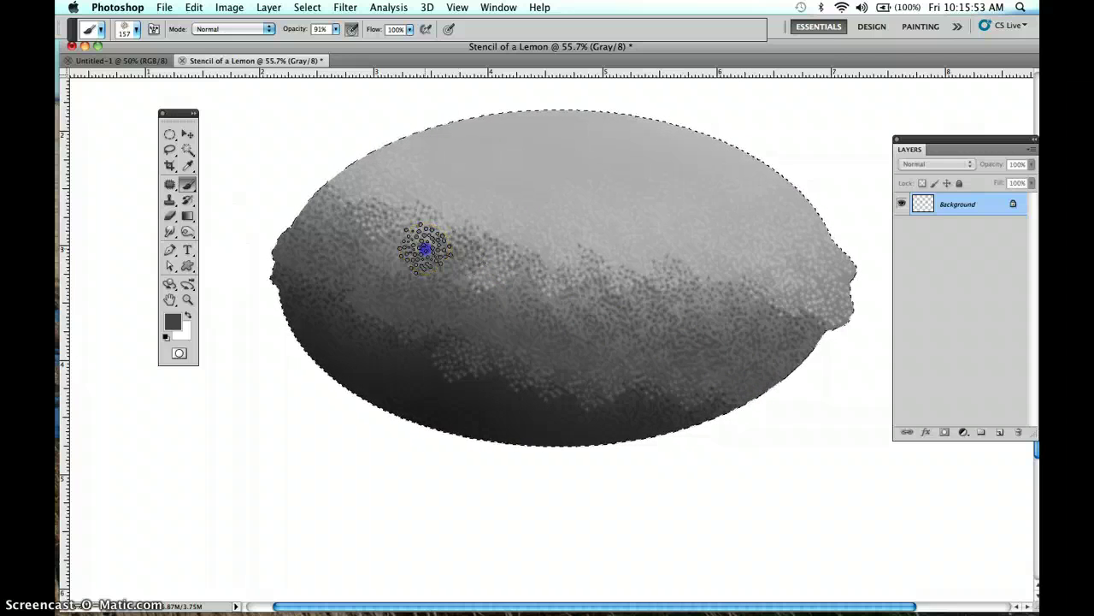
pyautogui.click(339, 196)
pyautogui.moveTo(339, 195)
pyautogui.mouseDown()
pyautogui.moveTo(401, 244)
pyautogui.moveTo(401, 258)
pyautogui.moveTo(297, 259)
pyautogui.mouseUp()
pyautogui.moveTo(316, 221)
pyautogui.mouseDown()
pyautogui.moveTo(367, 181)
pyautogui.moveTo(409, 184)
pyautogui.mouseUp()
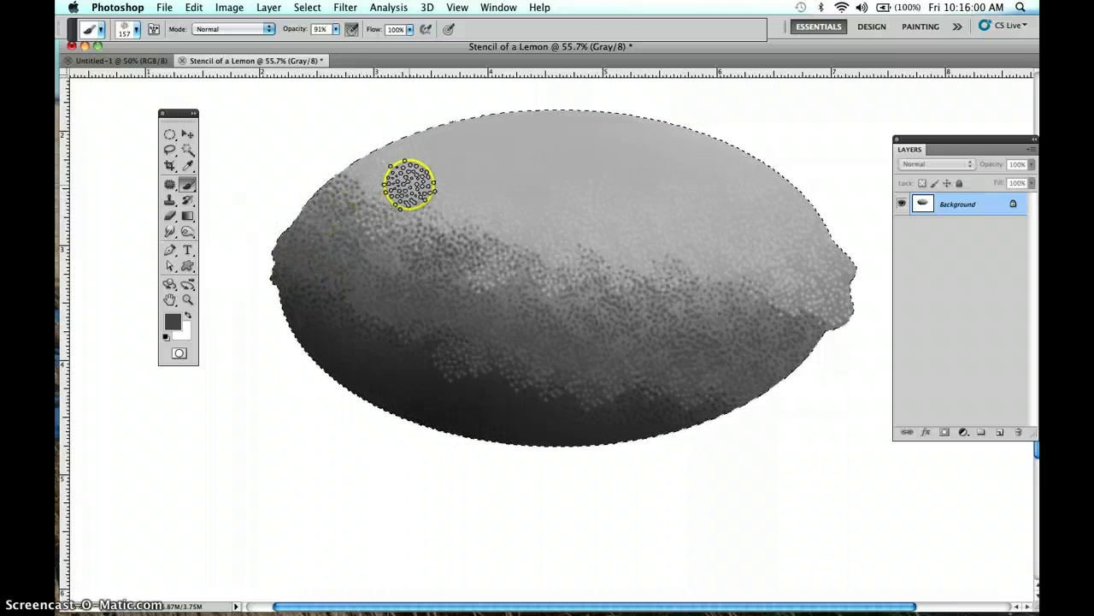
# Step: Sample the light gray on the lemon's upper left, darken the foreground color to #b0afaf and return to the Brush
pyautogui.keyDown('alt'); pyautogui.click(410, 183); pyautogui.keyUp('alt')
pyautogui.click(174, 320)
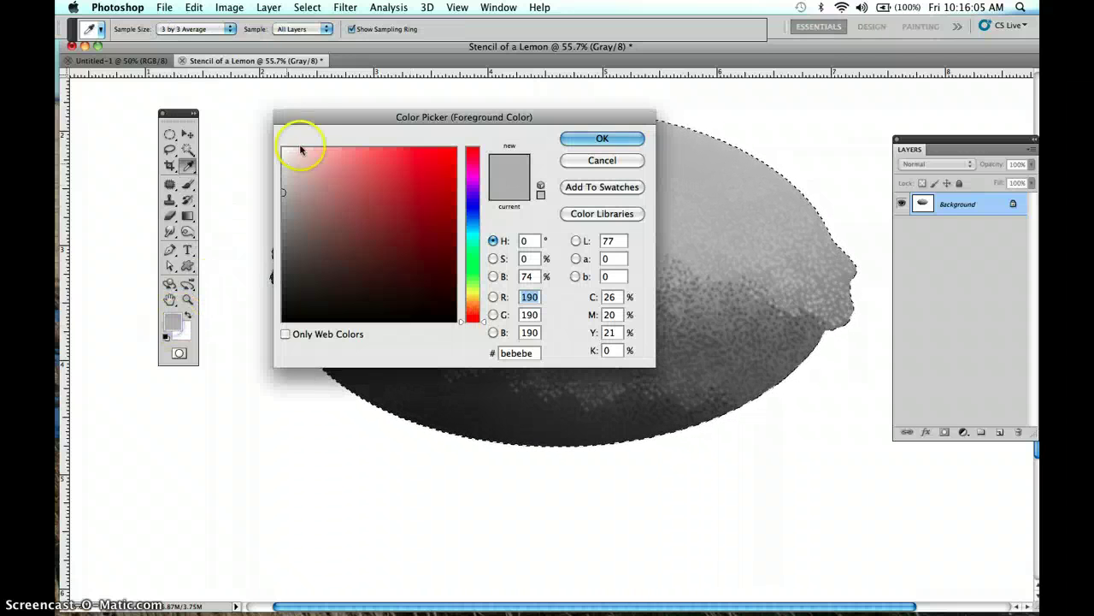
pyautogui.moveTo(283, 192); pyautogui.dragTo(283, 200)
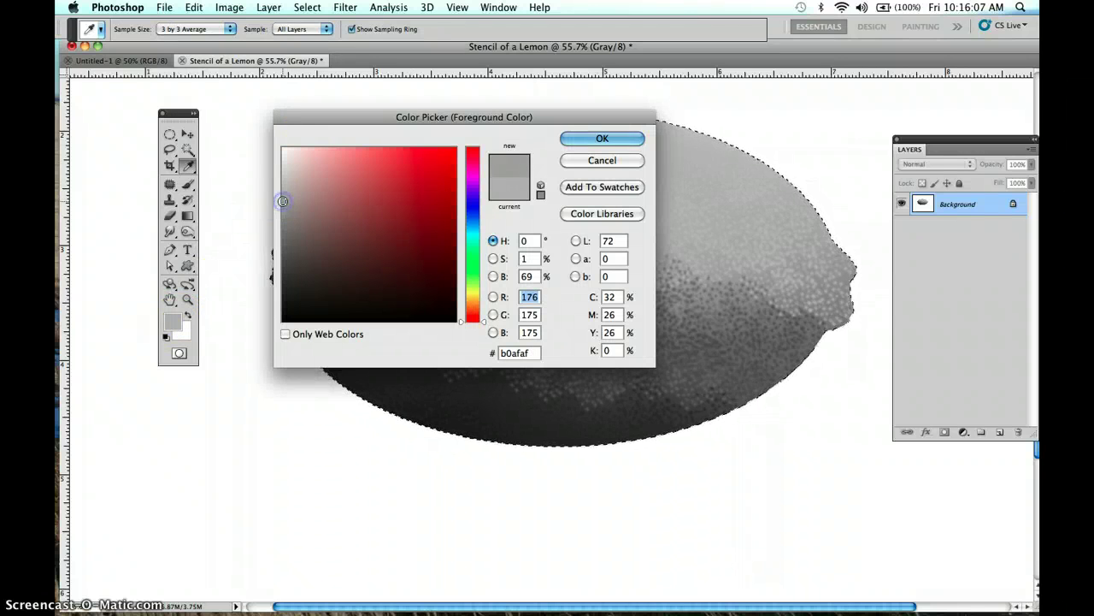
pyautogui.click(522, 171)
pyautogui.click(586, 139)
pyautogui.press('b')
# Step: Stamp #b0afaf dots across the lemon's smooth top highlight, from the upper-left edge to the upper right
pyautogui.moveTo(357, 202)
pyautogui.mouseDown()
pyautogui.moveTo(400, 161)
pyautogui.moveTo(371, 169)
pyautogui.moveTo(402, 208)
pyautogui.moveTo(433, 160)
pyautogui.moveTo(438, 189)
pyautogui.mouseUp()
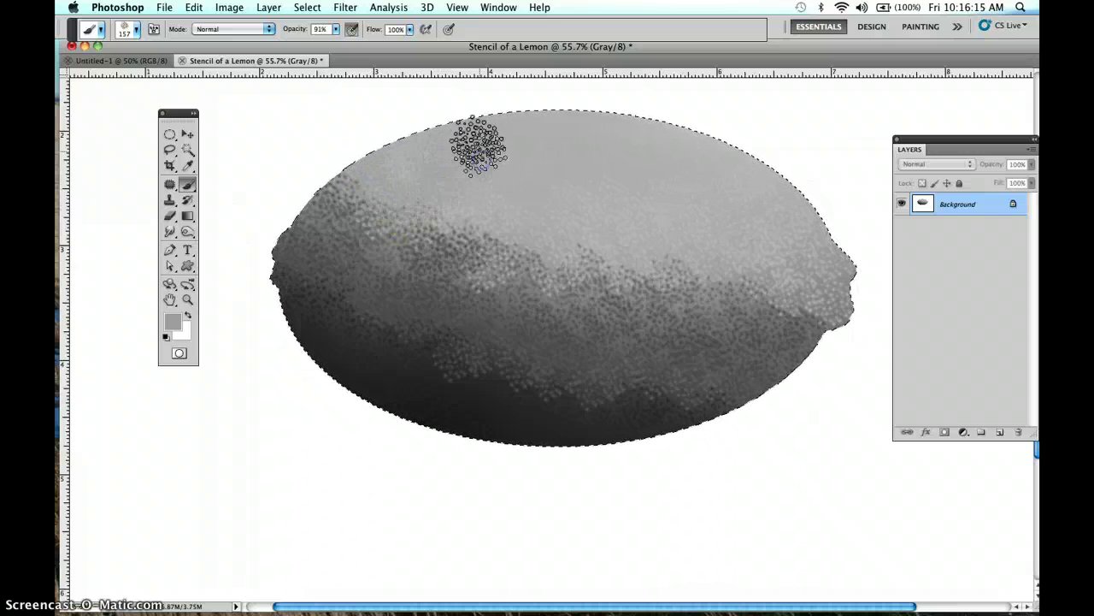
pyautogui.moveTo(464, 134)
pyautogui.mouseDown()
pyautogui.moveTo(512, 155)
pyautogui.moveTo(509, 128)
pyautogui.moveTo(550, 132)
pyautogui.mouseUp()
pyautogui.click(564, 174)
pyautogui.moveTo(564, 173)
pyautogui.mouseDown()
pyautogui.moveTo(512, 180)
pyautogui.moveTo(540, 196)
pyautogui.moveTo(580, 189)
pyautogui.moveTo(601, 180)
pyautogui.moveTo(596, 142)
pyautogui.mouseUp()
pyautogui.click(601, 125)
pyautogui.click(643, 125)
pyautogui.click(636, 148)
pyautogui.click(686, 183)
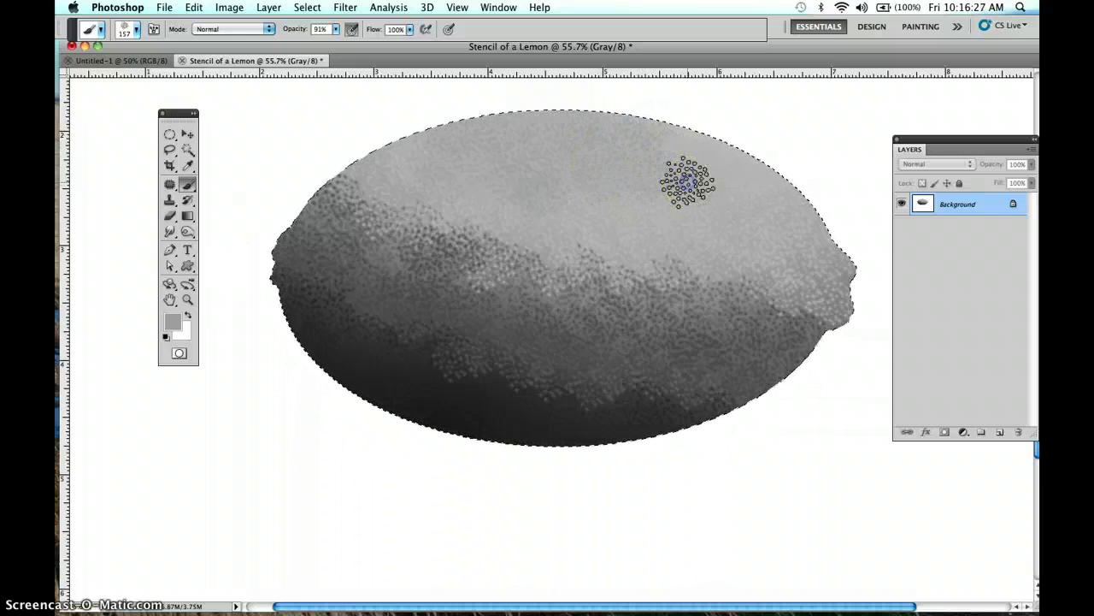
pyautogui.click(684, 134)
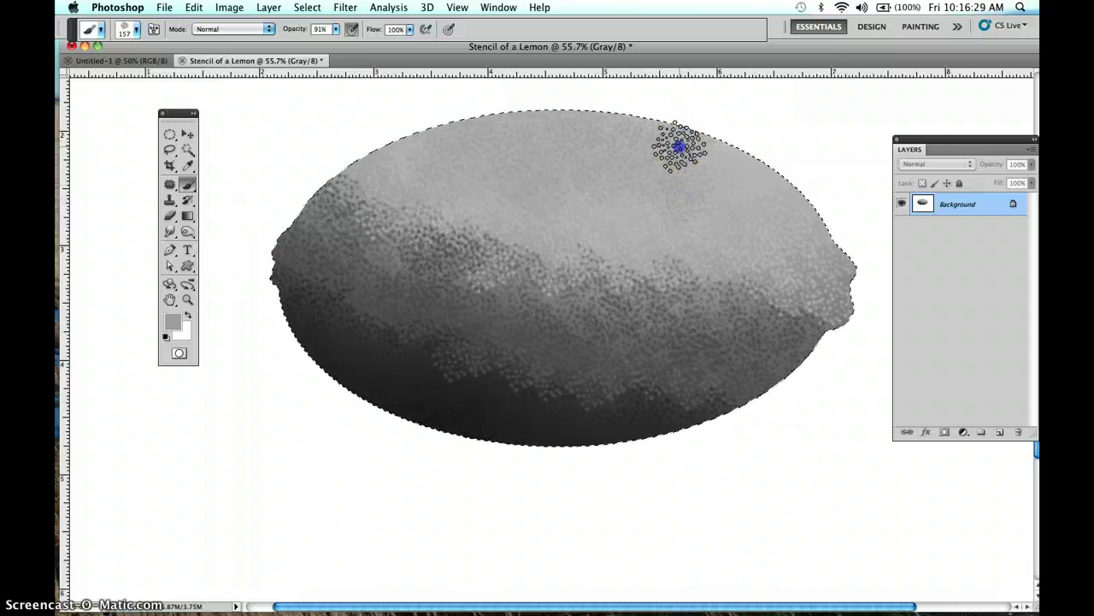
# Step: Continue the #b0afaf dots down the right side of the lemon's highlight toward the tip
pyautogui.click(742, 148)
pyautogui.click(713, 180)
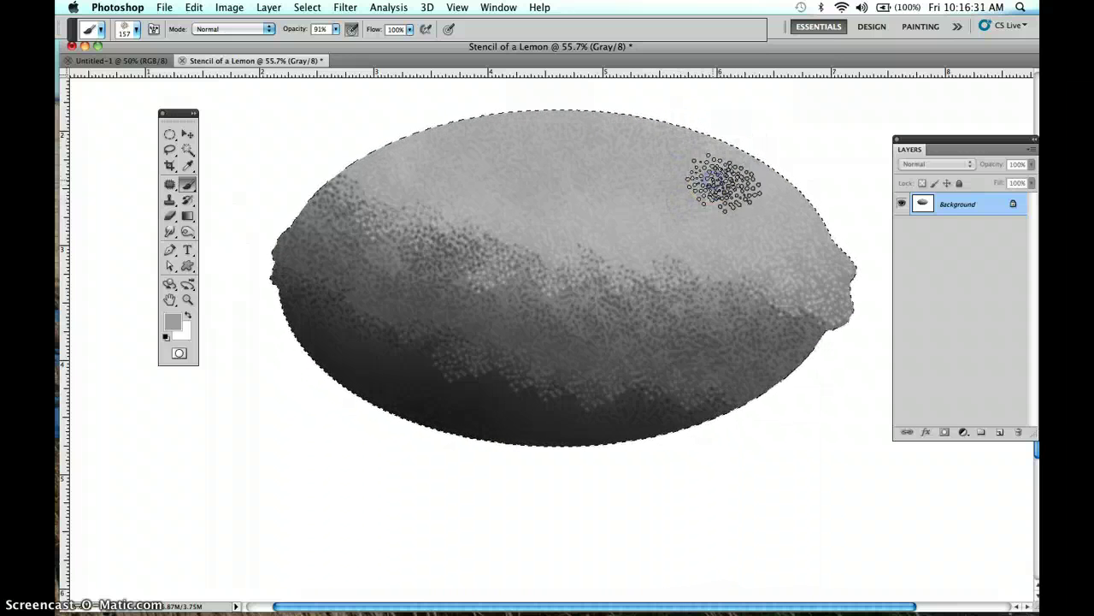
pyautogui.click(737, 207)
pyautogui.click(710, 215)
pyautogui.click(790, 186)
pyautogui.click(815, 220)
pyautogui.click(775, 229)
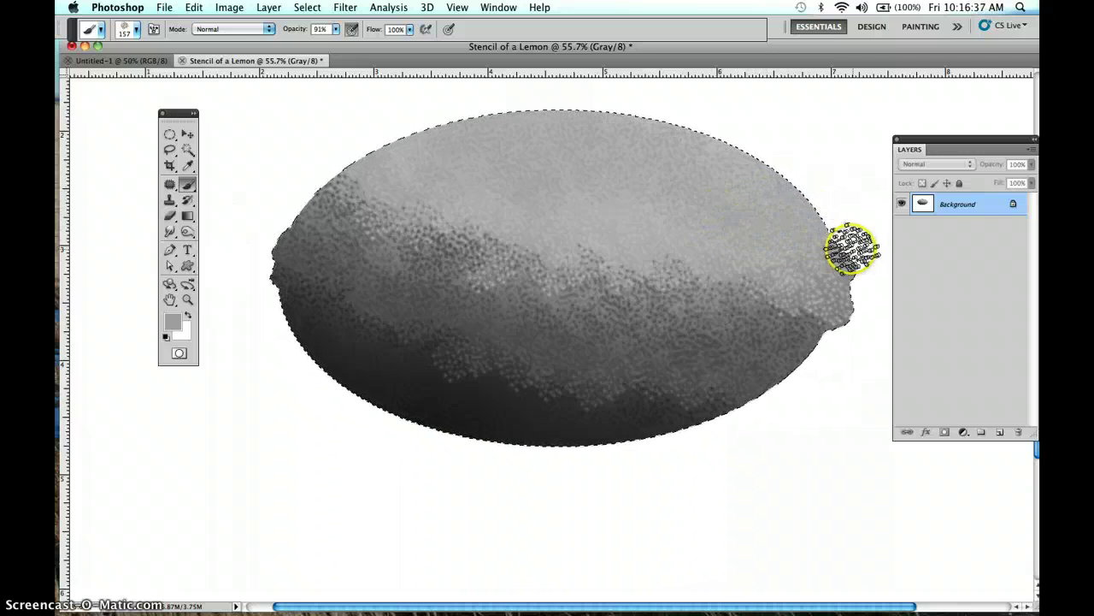
# Step: Stamp #b0afaf dots over the lemon's right tip and along its upper-left edge
pyautogui.moveTo(843, 256)
pyautogui.mouseDown()
pyautogui.moveTo(855, 288)
pyautogui.moveTo(845, 315)
pyautogui.mouseUp()
pyautogui.click(817, 311)
pyautogui.moveTo(810, 270); pyautogui.dragTo(802, 269)
pyautogui.moveTo(452, 154); pyautogui.dragTo(352, 167)
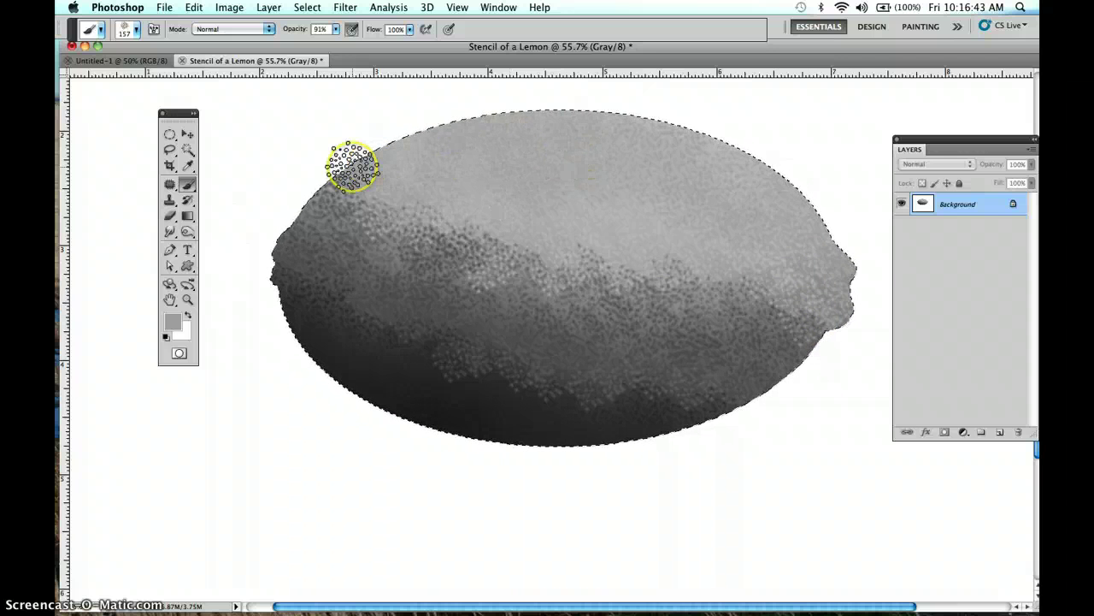
# Step: Sample the dark gray of the lemon's lower-left shadow and lighten the foreground color slightly
pyautogui.moveTo(404, 312)
pyautogui.mouseDown()
pyautogui.moveTo(432, 369)
pyautogui.moveTo(446, 348)
pyautogui.moveTo(465, 349)
pyautogui.moveTo(486, 371)
pyautogui.mouseUp()
pyautogui.press('d')
pyautogui.click(464, 350)
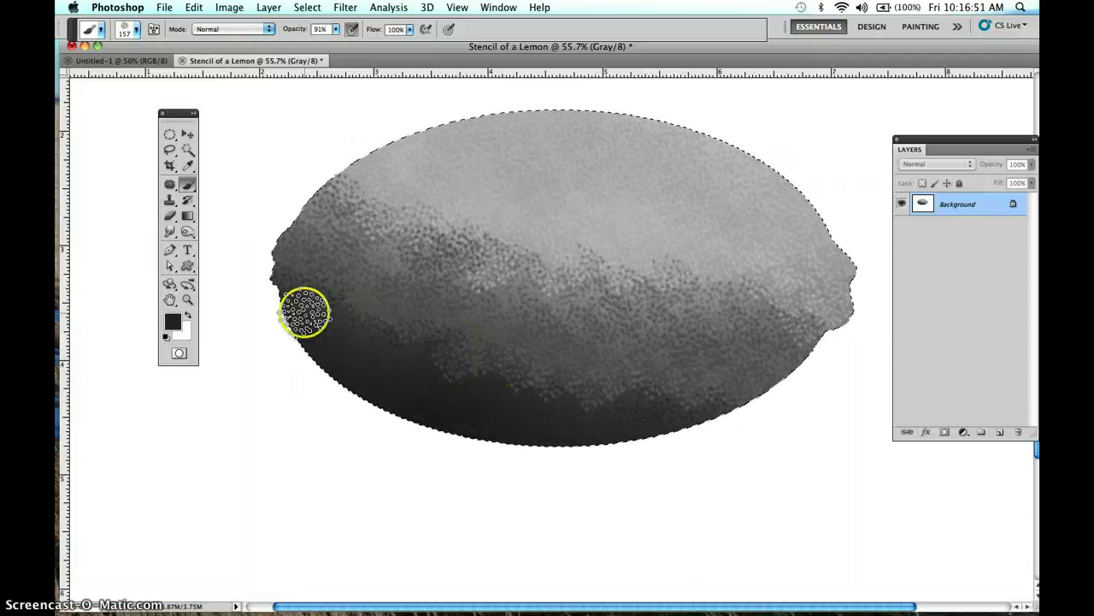
pyautogui.click(175, 322)
pyautogui.moveTo(282, 286); pyautogui.dragTo(284, 269)
pyautogui.click(600, 136)
# Step: Stamp the lightened dark gray dots through the shadow from the lemon's lower left along the lower edge to the right tip
pyautogui.click(493, 391)
pyautogui.click(484, 368)
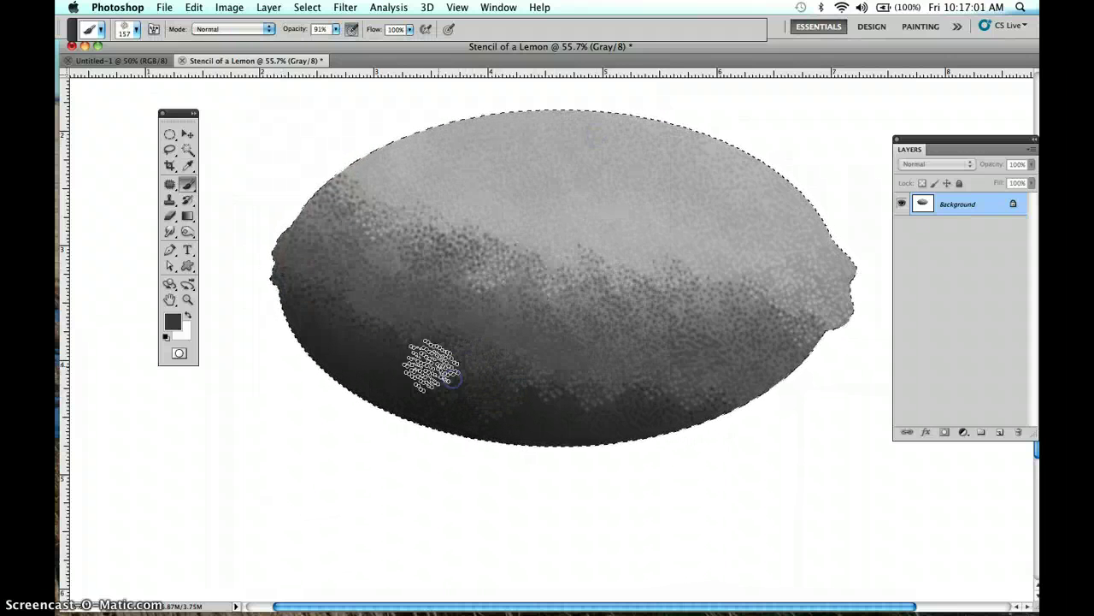
pyautogui.click(387, 367)
pyautogui.moveTo(386, 352); pyautogui.dragTo(392, 316)
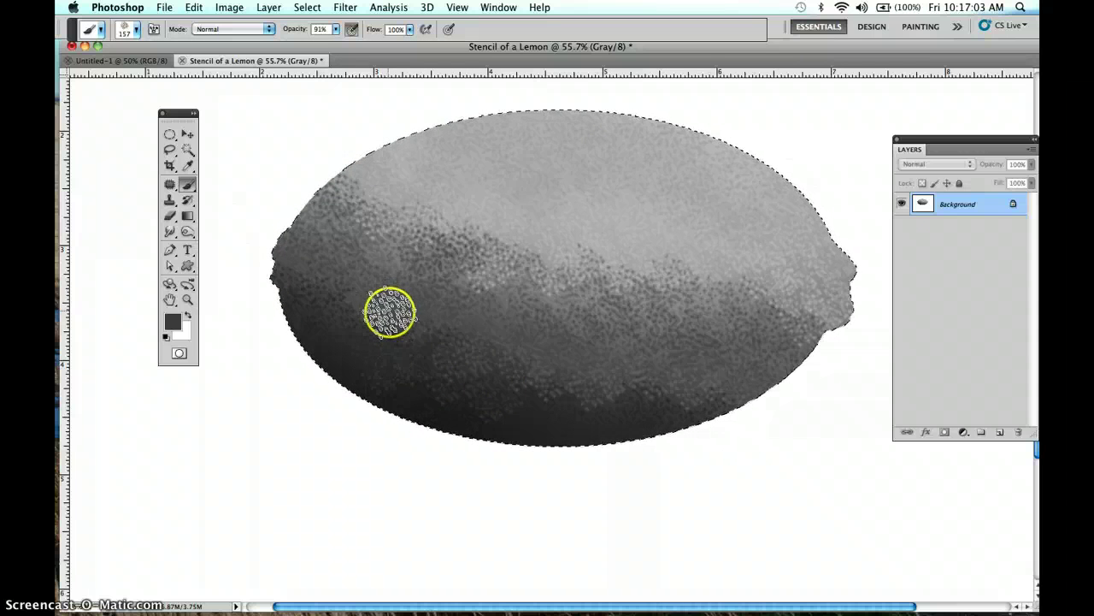
pyautogui.moveTo(547, 391)
pyautogui.mouseDown()
pyautogui.moveTo(524, 380)
pyautogui.moveTo(565, 344)
pyautogui.moveTo(622, 381)
pyautogui.moveTo(631, 328)
pyautogui.moveTo(761, 339)
pyautogui.moveTo(743, 387)
pyautogui.moveTo(806, 347)
pyautogui.mouseUp()
pyautogui.click(841, 335)
pyautogui.click(818, 332)
# Step: Sample a mid gray and stamp dots along the underside of the lemon's right tip with the Brush
pyautogui.click(188, 181)
pyautogui.click(293, 299)
pyautogui.moveTo(821, 322); pyautogui.dragTo(813, 318)
pyautogui.keyDown('alt'); pyautogui.click(813, 317); pyautogui.keyUp('alt')
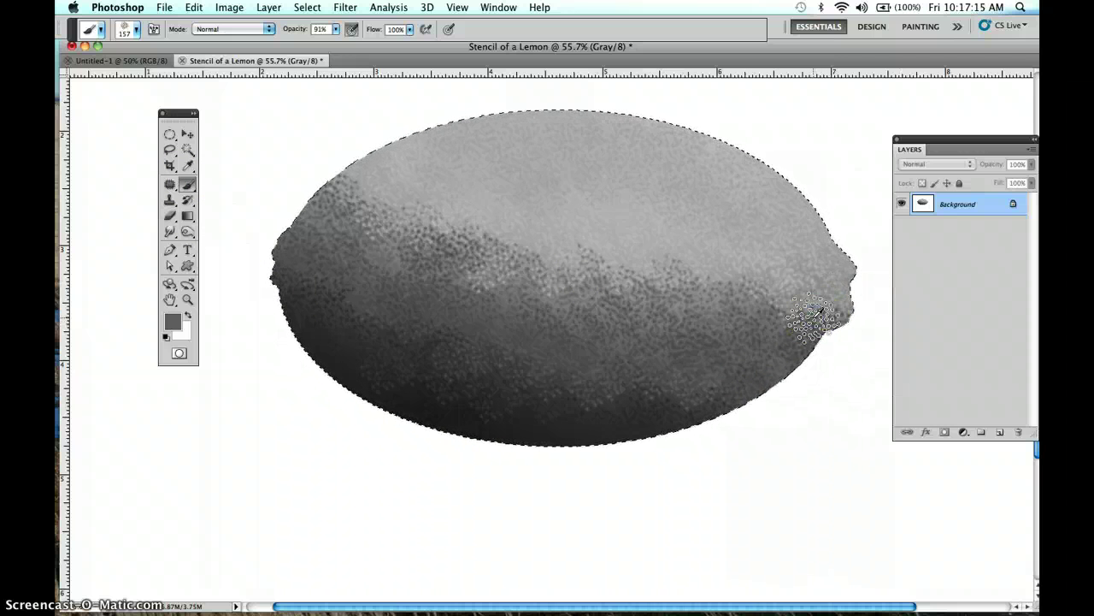
pyautogui.click(798, 316)
# Step: Change the foreground color to a slightly lighter gray than #707070
pyautogui.click(171, 321)
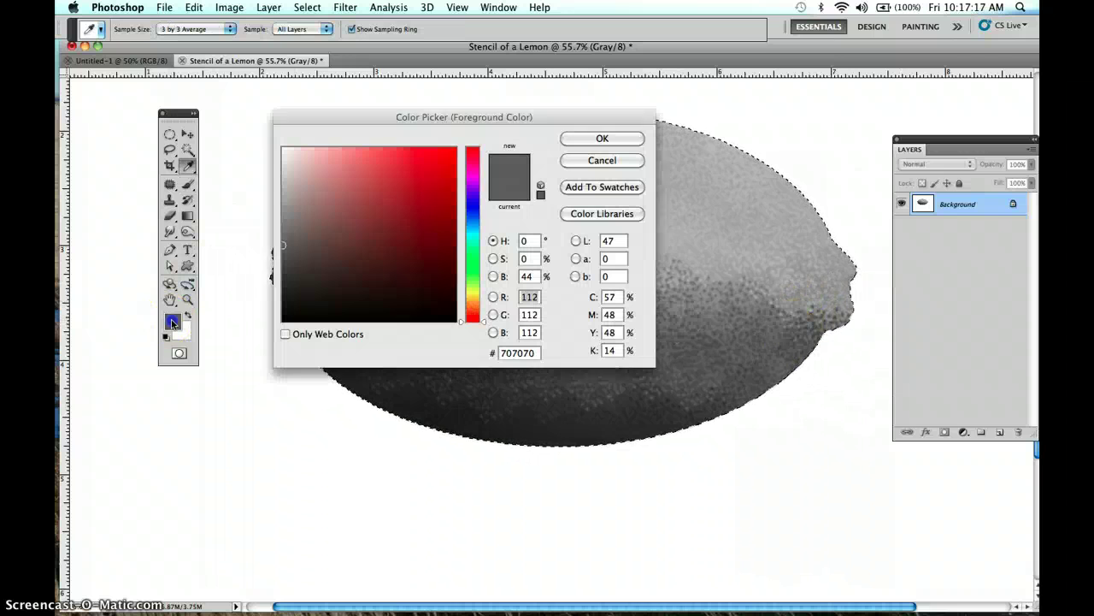
pyautogui.click(283, 240)
pyautogui.moveTo(282, 240); pyautogui.dragTo(281, 236)
pyautogui.click(590, 137)
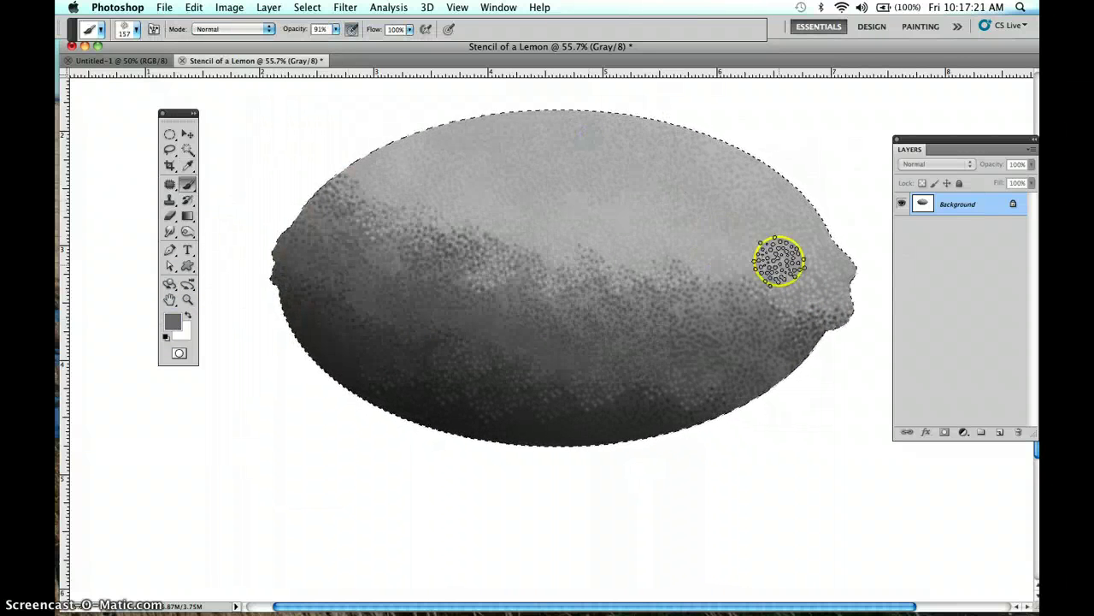
# Step: Stamp the mid gray dots along the boundary between highlight and midtones, from the right tip to the upper-left edge and center
pyautogui.click(817, 297)
pyautogui.moveTo(804, 290)
pyautogui.mouseDown()
pyautogui.moveTo(863, 286)
pyautogui.moveTo(841, 303)
pyautogui.moveTo(769, 295)
pyautogui.mouseUp()
pyautogui.moveTo(648, 249)
pyautogui.mouseDown()
pyautogui.moveTo(709, 290)
pyautogui.moveTo(595, 287)
pyautogui.moveTo(534, 327)
pyautogui.moveTo(505, 269)
pyautogui.mouseUp()
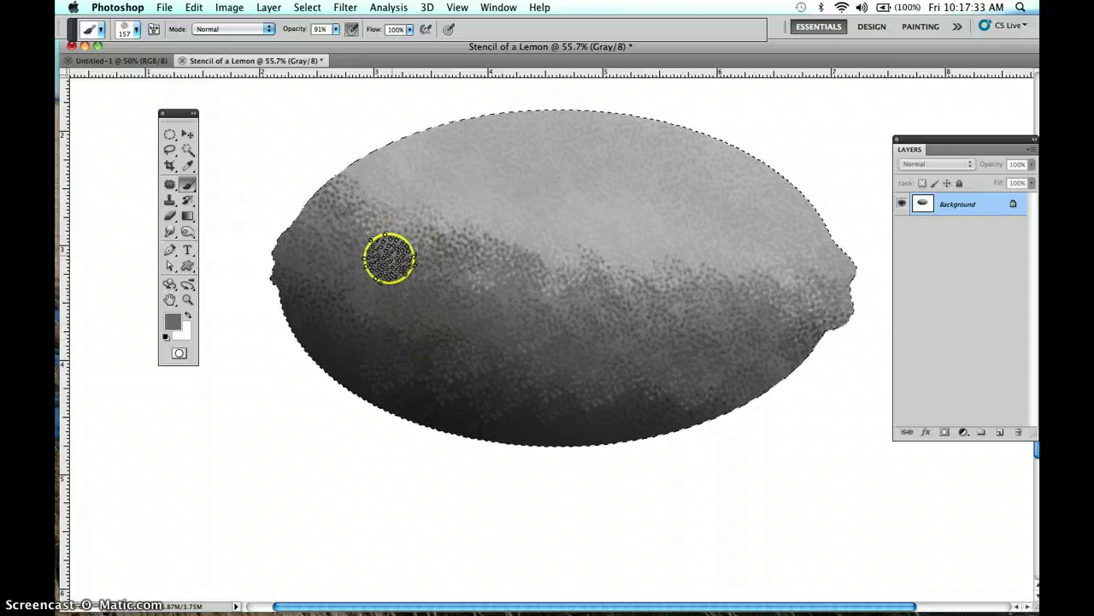
pyautogui.moveTo(373, 181); pyautogui.dragTo(376, 165)
pyautogui.moveTo(480, 275)
pyautogui.mouseDown()
pyautogui.moveTo(476, 288)
pyautogui.moveTo(479, 227)
pyautogui.moveTo(569, 277)
pyautogui.mouseUp()
# Step: Sample the light gray of the lemon's highlight and stamp dots over the midtone boundary from the left side to right of center
pyautogui.moveTo(464, 125)
pyautogui.mouseDown()
pyautogui.moveTo(452, 183)
pyautogui.moveTo(464, 187)
pyautogui.mouseUp()
pyautogui.keyDown('alt'); pyautogui.click(468, 181); pyautogui.keyUp('alt')
pyautogui.moveTo(403, 208)
pyautogui.mouseDown()
pyautogui.moveTo(371, 202)
pyautogui.moveTo(349, 180)
pyautogui.moveTo(420, 157)
pyautogui.mouseUp()
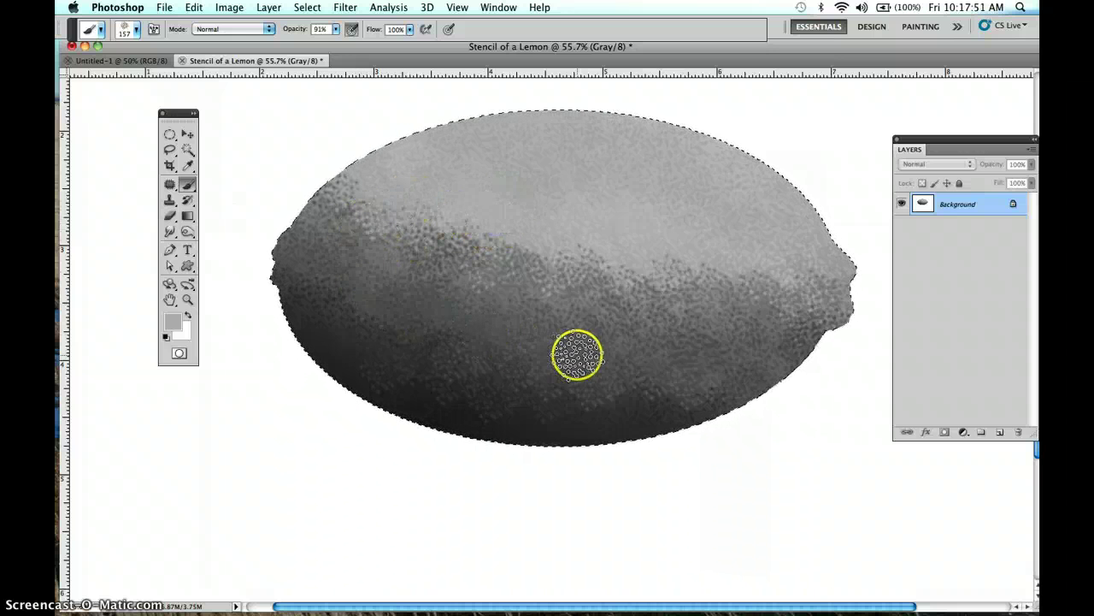
pyautogui.click(591, 249)
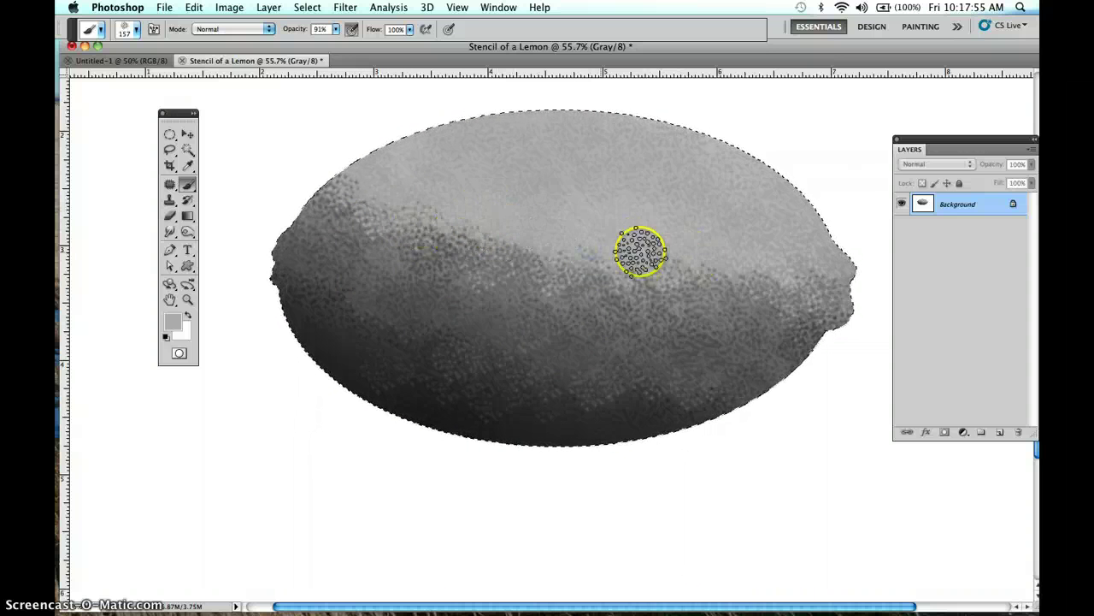
pyautogui.moveTo(689, 262)
pyautogui.mouseDown()
pyautogui.moveTo(733, 270)
pyautogui.moveTo(693, 263)
pyautogui.mouseUp()
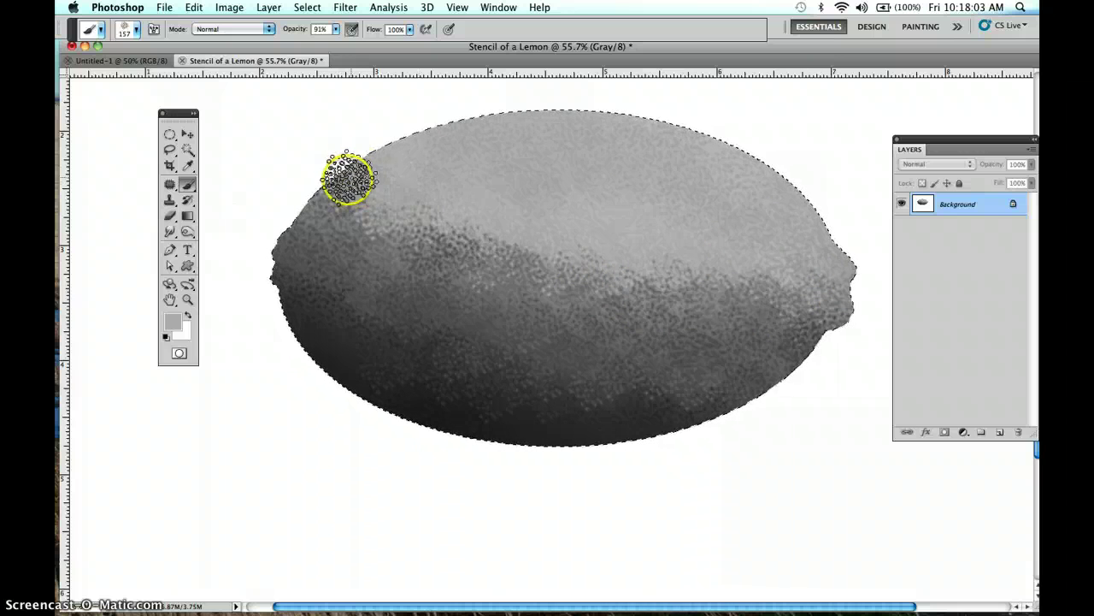
# Step: Blend light gray dots over the dark patch on the lemon's upper-left edge and along the boundary toward the center
pyautogui.moveTo(357, 178); pyautogui.dragTo(310, 151)
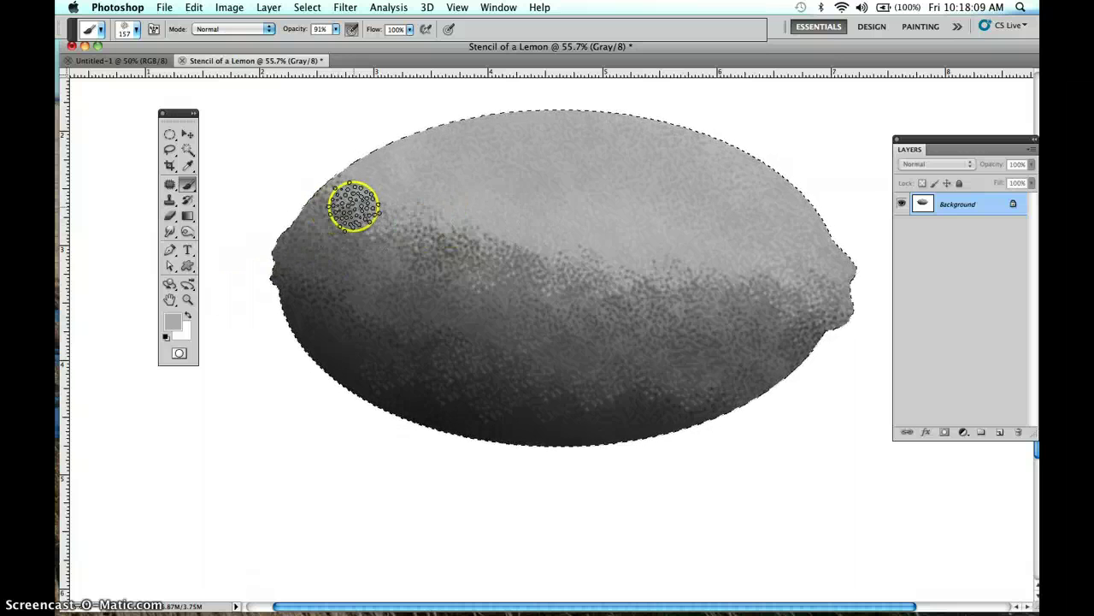
pyautogui.moveTo(354, 206); pyautogui.dragTo(354, 205)
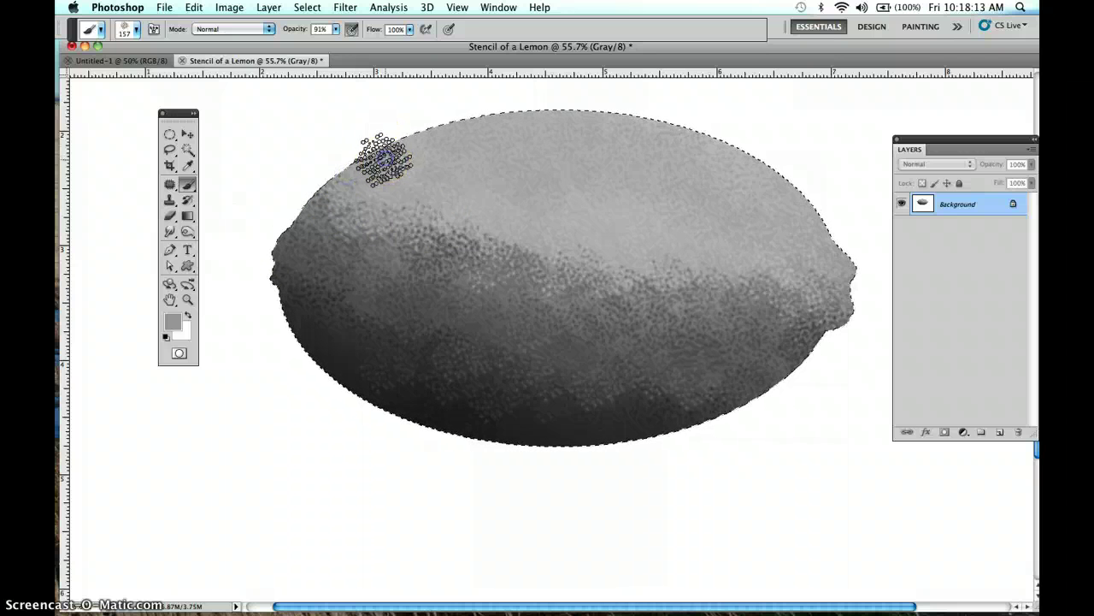
pyautogui.moveTo(359, 175)
pyautogui.mouseDown()
pyautogui.moveTo(438, 186)
pyautogui.moveTo(490, 219)
pyautogui.mouseUp()
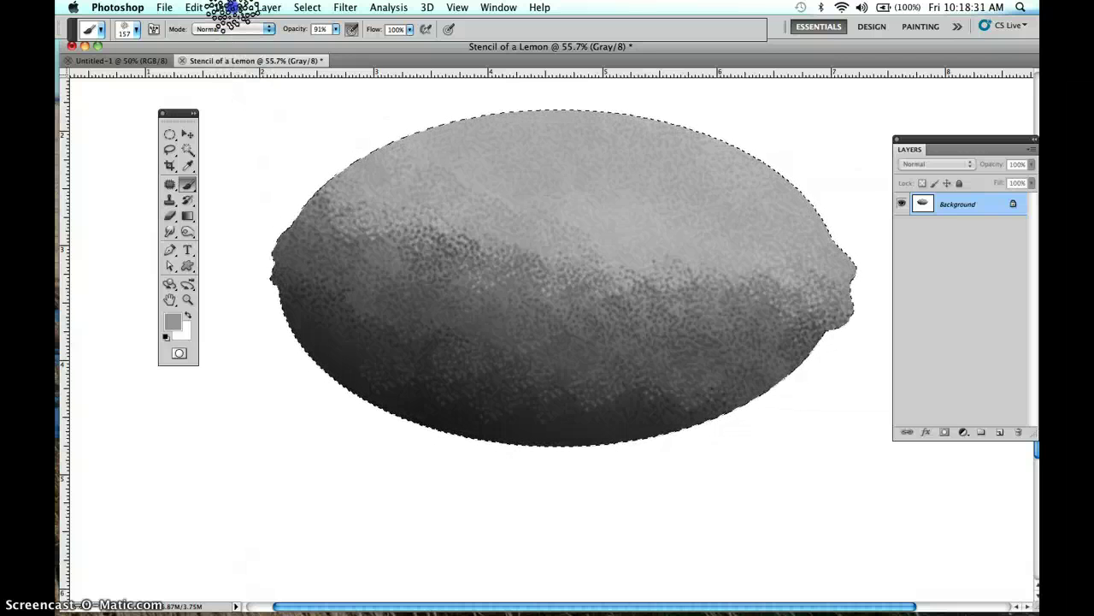
# Step: Convert the grayscale lemon image to CMYK Color mode, accepting the default profile
pyautogui.click(229, 8)
pyautogui.moveTo(236, 26)
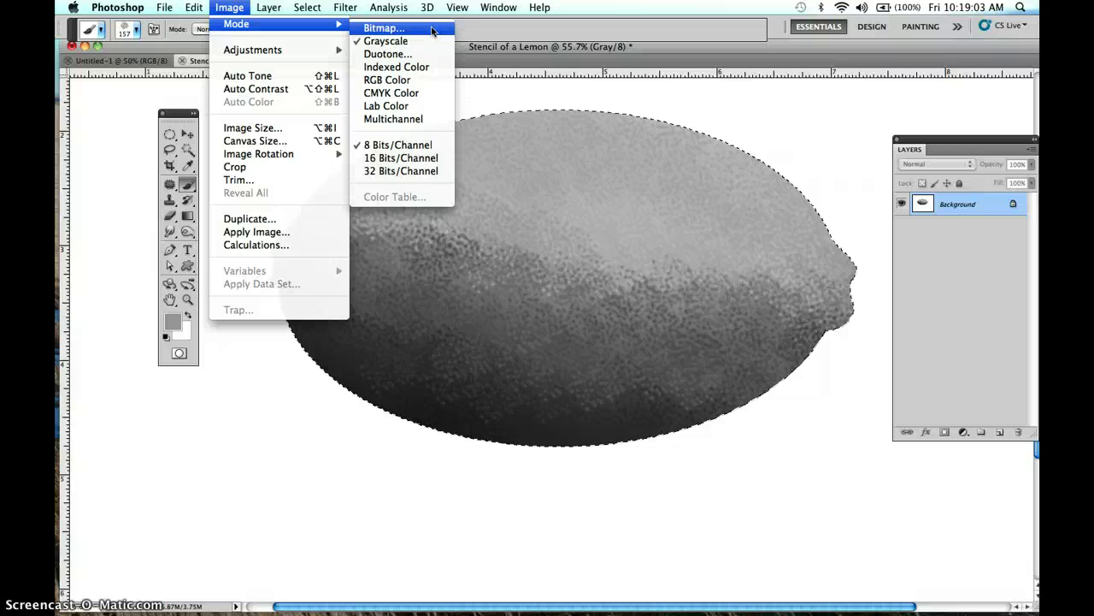
pyautogui.click(434, 94)
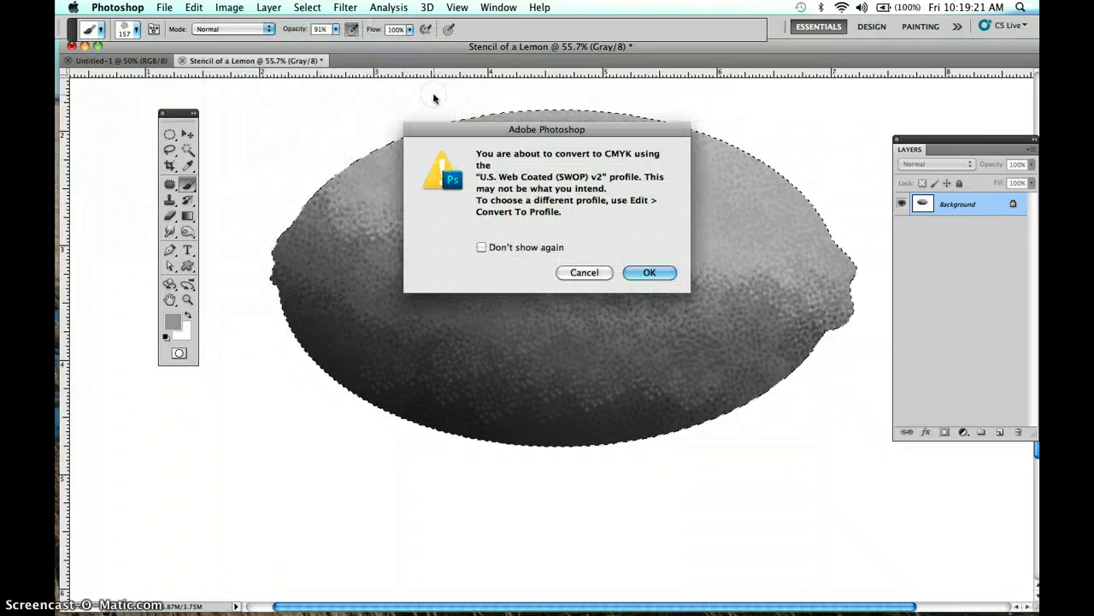
pyautogui.click(648, 273)
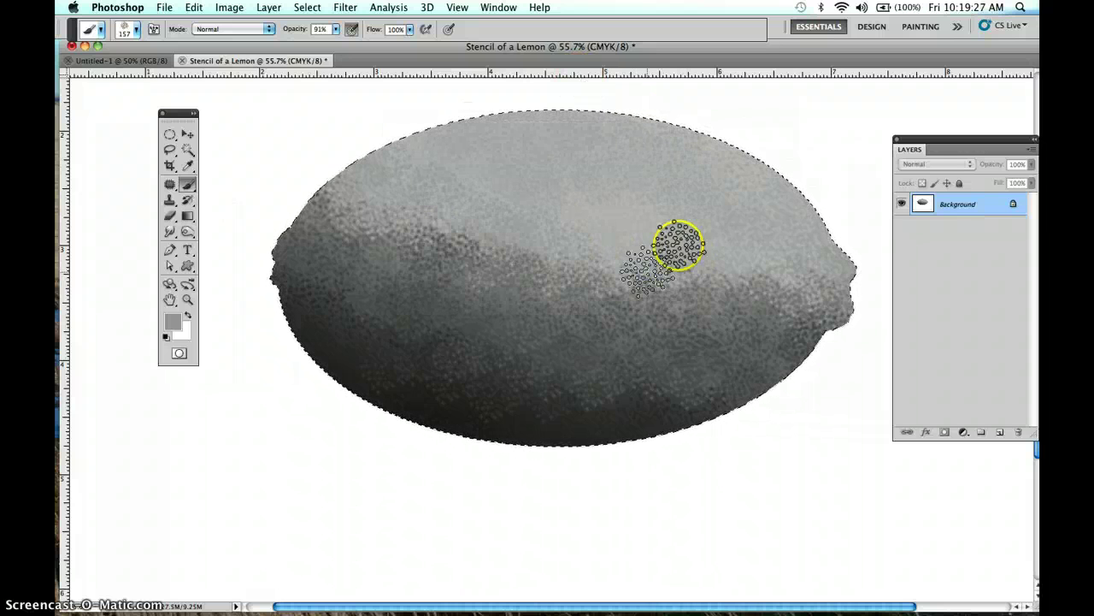
pyautogui.moveTo(918, 145); pyautogui.dragTo(896, 126)
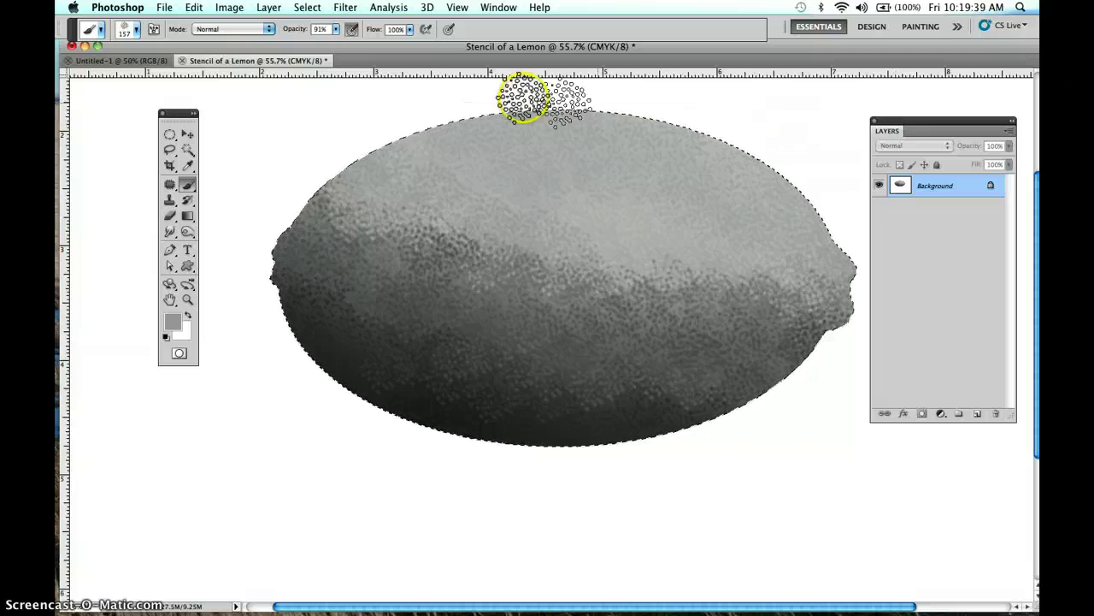
# Step: Start a Hue/Saturation adjustment on the selected lemon, clear the view of the image and enable Colorize
pyautogui.click(228, 8)
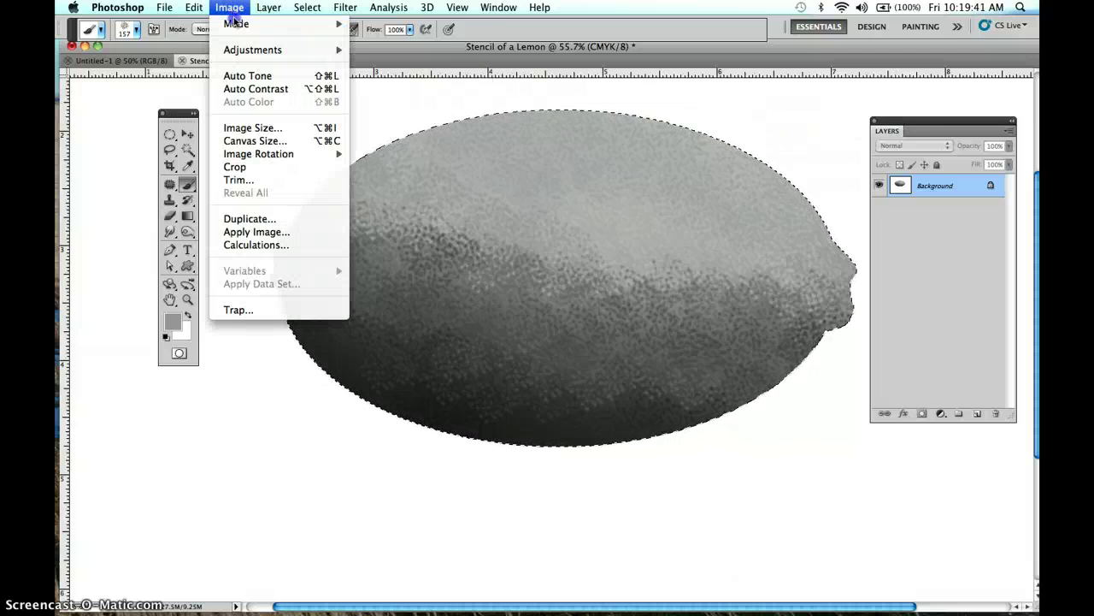
pyautogui.moveTo(239, 50)
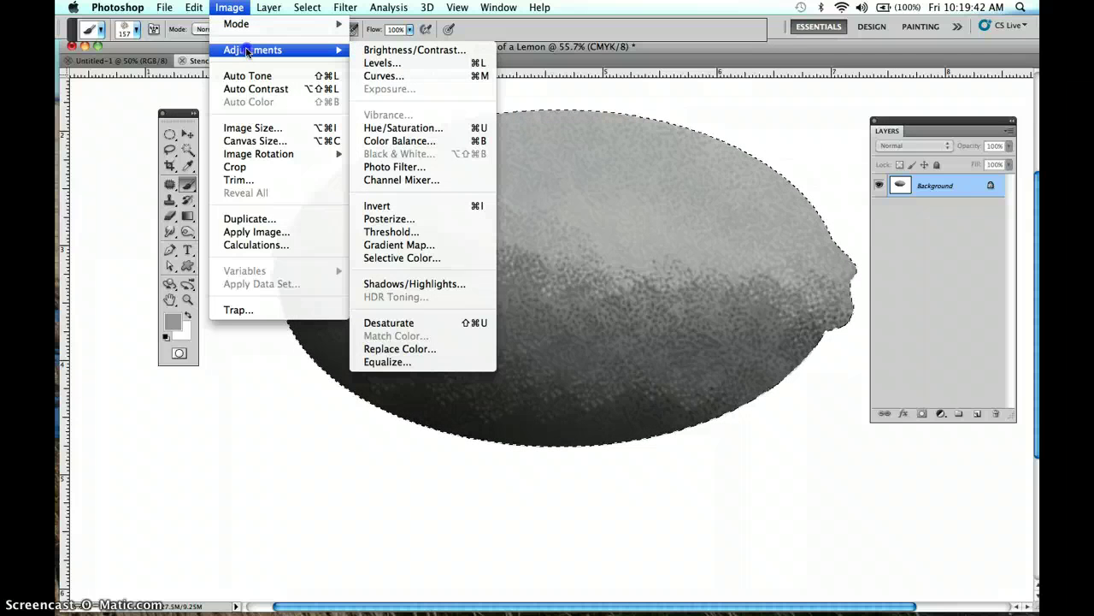
pyautogui.click(409, 128)
pyautogui.moveTo(598, 369); pyautogui.dragTo(243, 83)
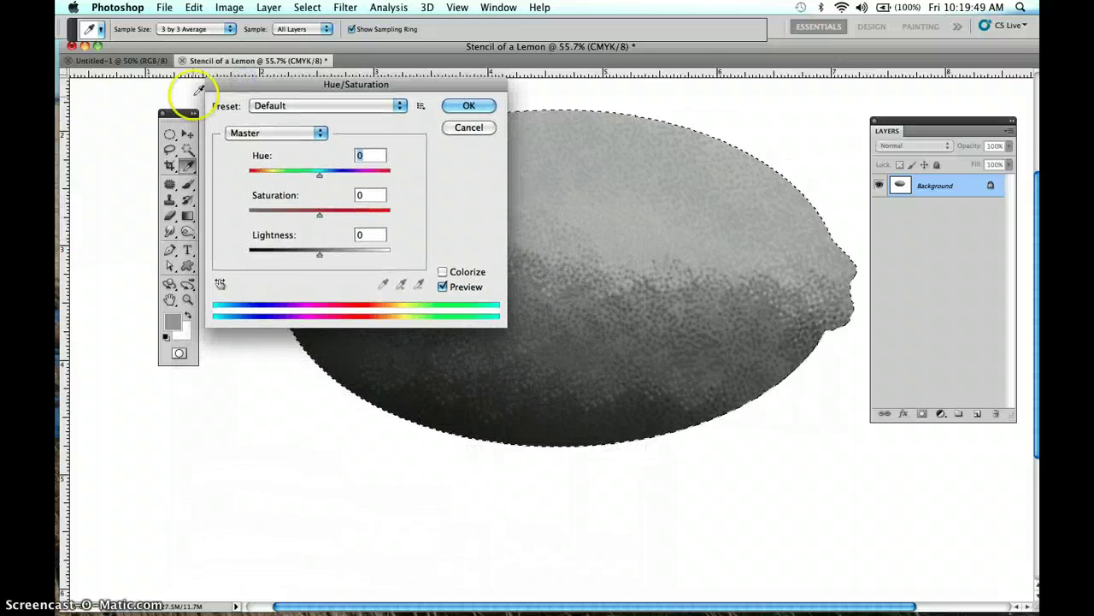
pyautogui.moveTo(177, 112); pyautogui.dragTo(91, 225)
pyautogui.moveTo(234, 84); pyautogui.dragTo(110, 81)
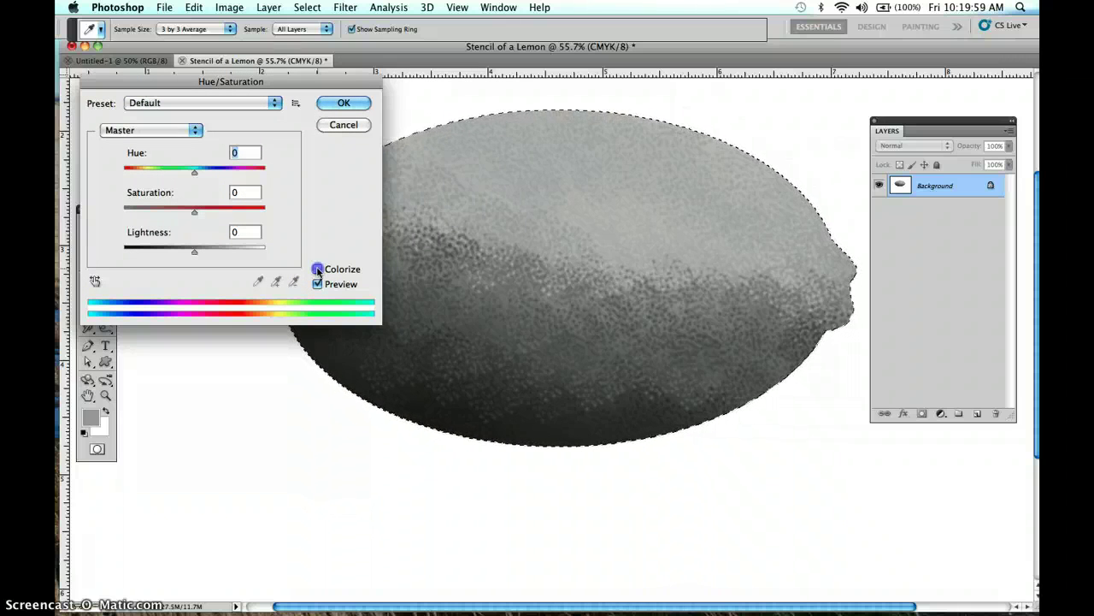
pyautogui.click(318, 270)
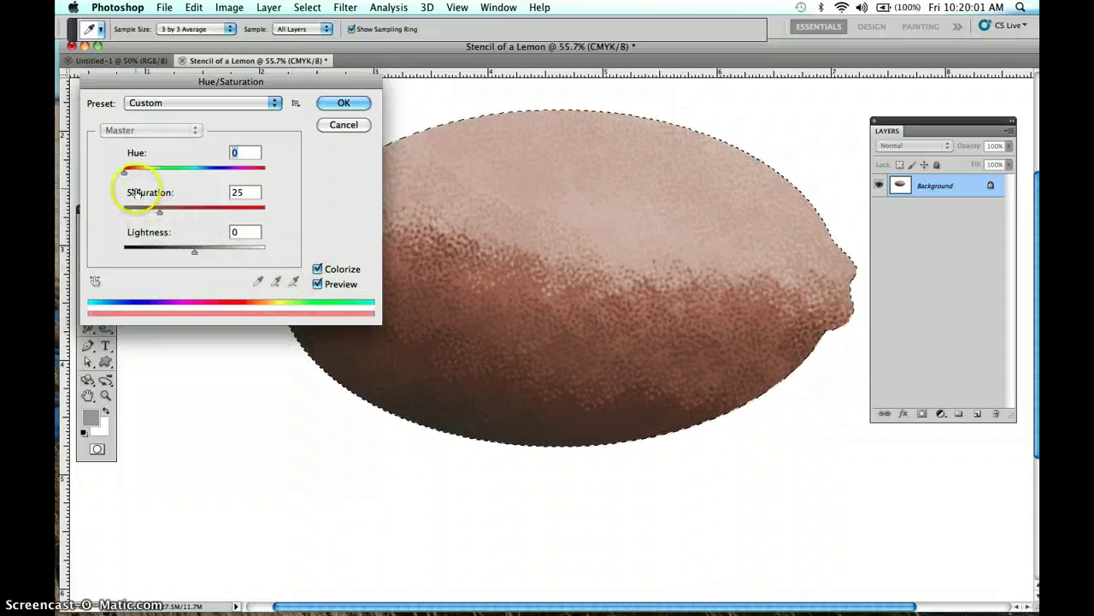
# Step: Colorize the lemon yellow with hue 59, saturation 74 and lightness -27, apply the adjustment and return to the Brush
pyautogui.moveTo(125, 172); pyautogui.dragTo(206, 222)
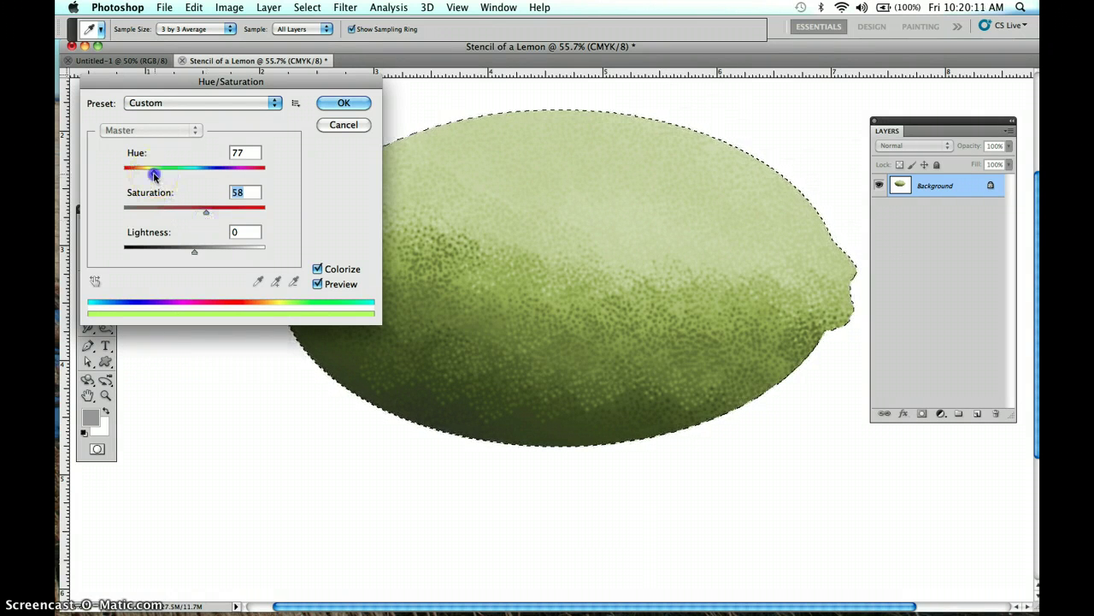
pyautogui.moveTo(153, 174); pyautogui.dragTo(147, 173)
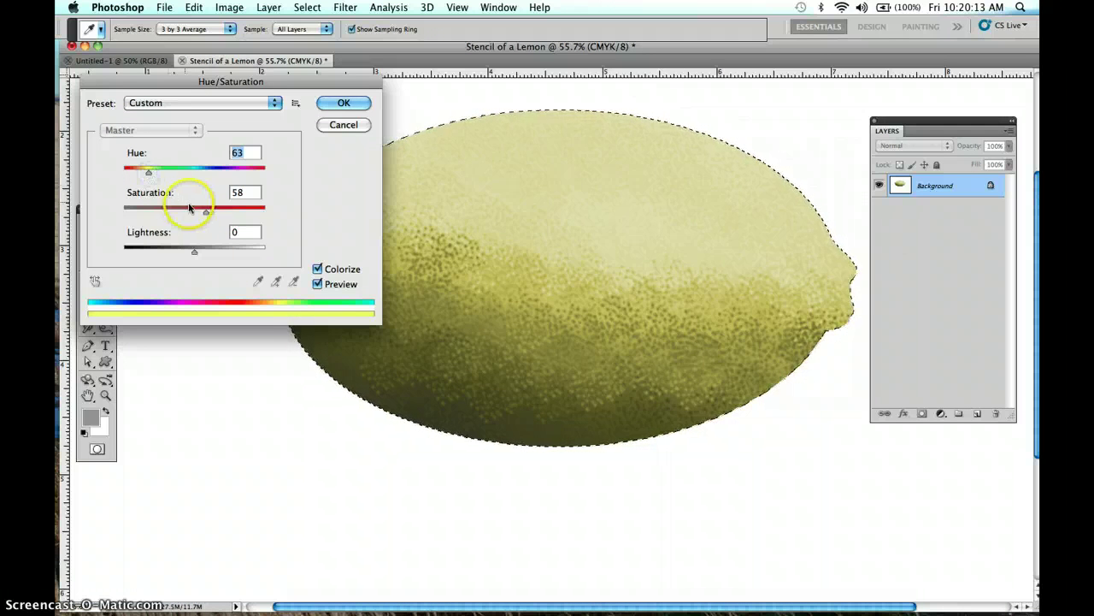
pyautogui.moveTo(206, 214); pyautogui.dragTo(228, 216)
pyautogui.moveTo(148, 171); pyautogui.dragTo(148, 174)
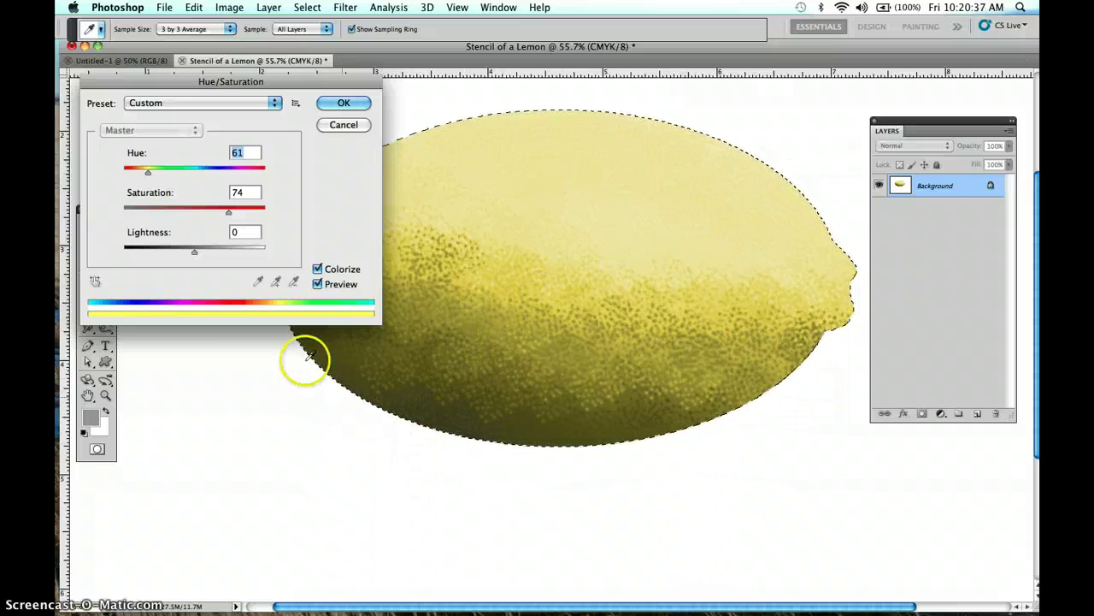
pyautogui.moveTo(195, 250)
pyautogui.mouseDown()
pyautogui.moveTo(154, 249)
pyautogui.moveTo(175, 250)
pyautogui.mouseUp()
pyautogui.moveTo(148, 175); pyautogui.dragTo(146, 174)
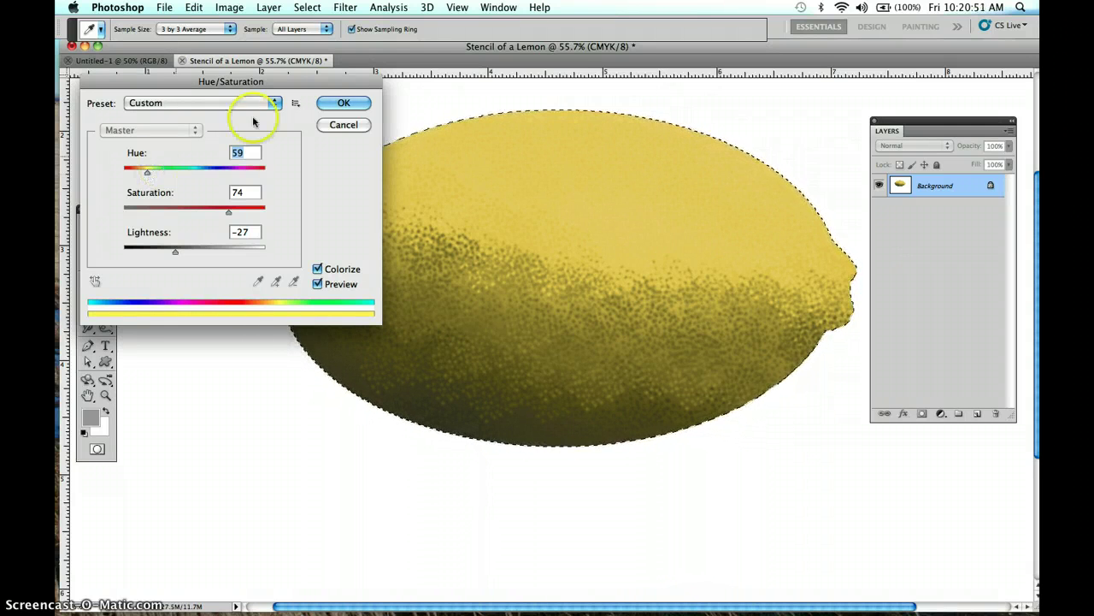
pyautogui.click(344, 103)
pyautogui.press('b')
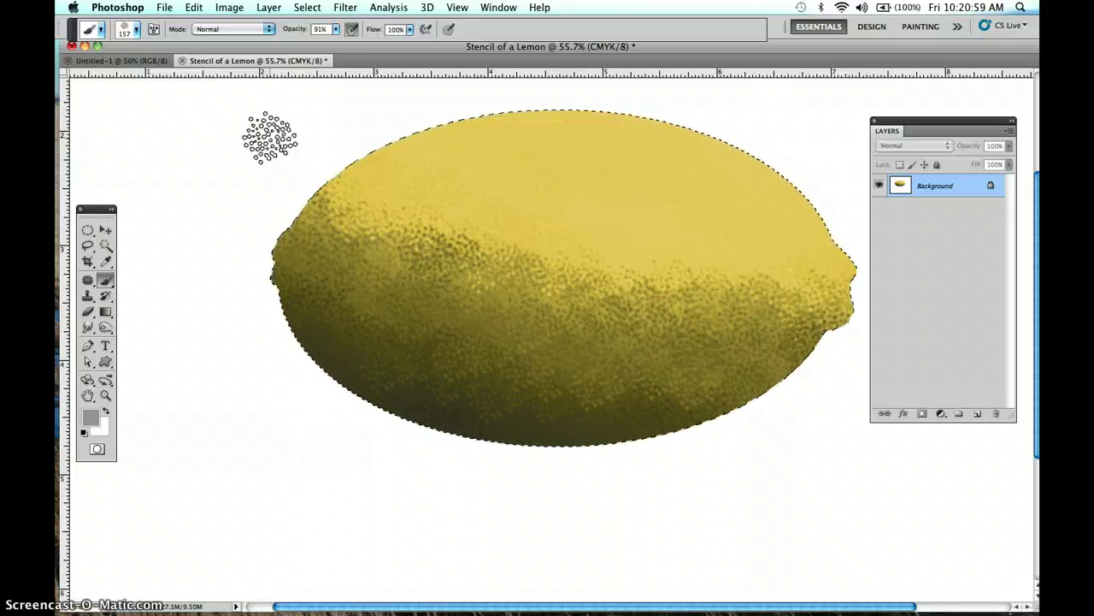
# Step: Open Refine Edge for the lemon selection and shift its dialog upward away from the image
pyautogui.click(196, 8)
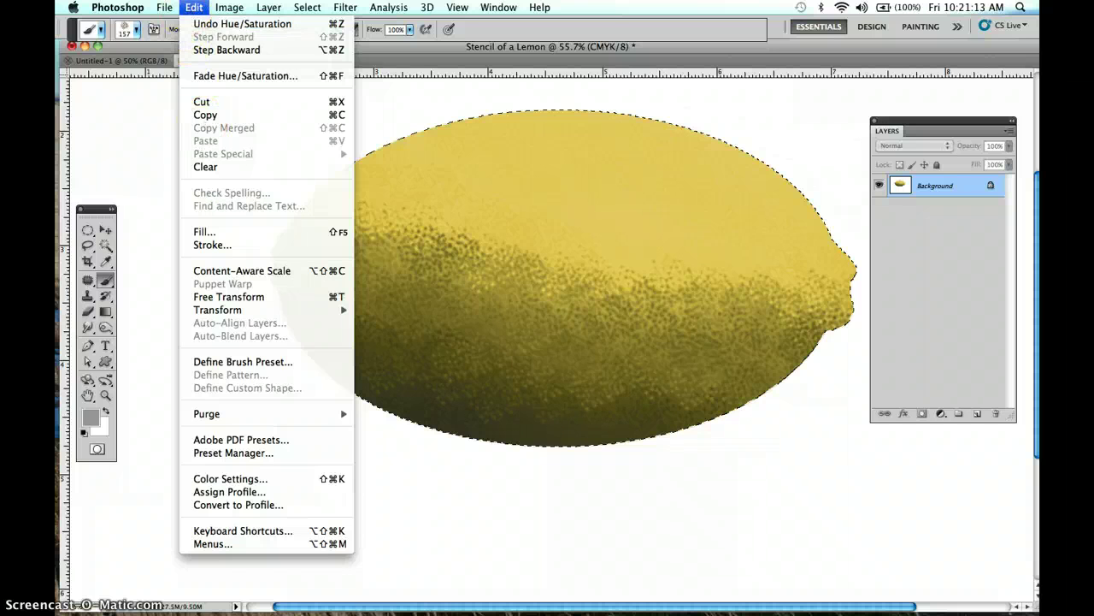
pyautogui.click(308, 7)
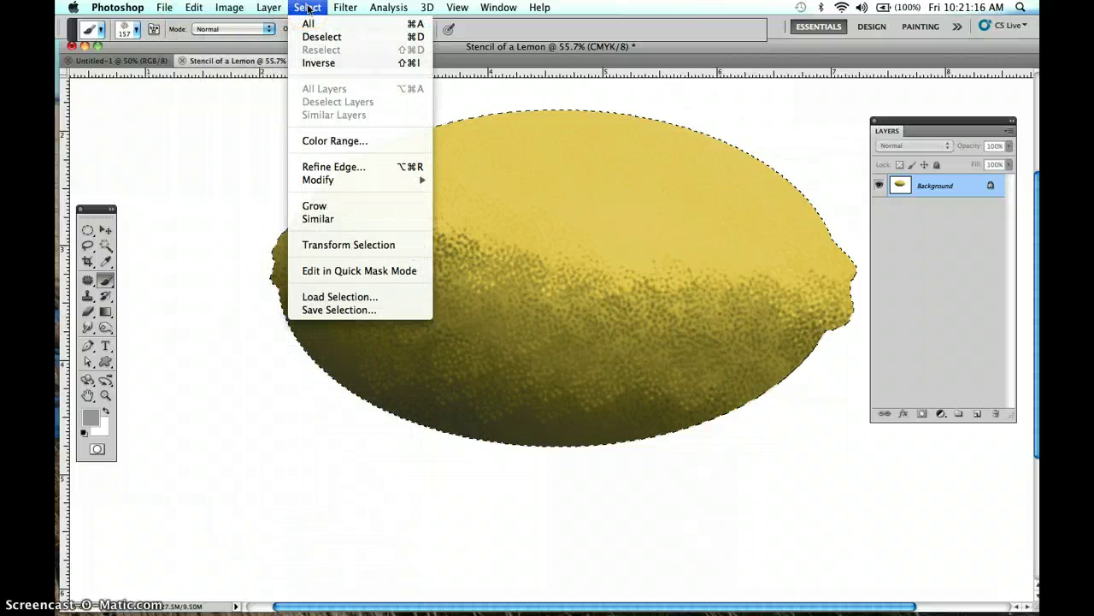
pyautogui.click(323, 168)
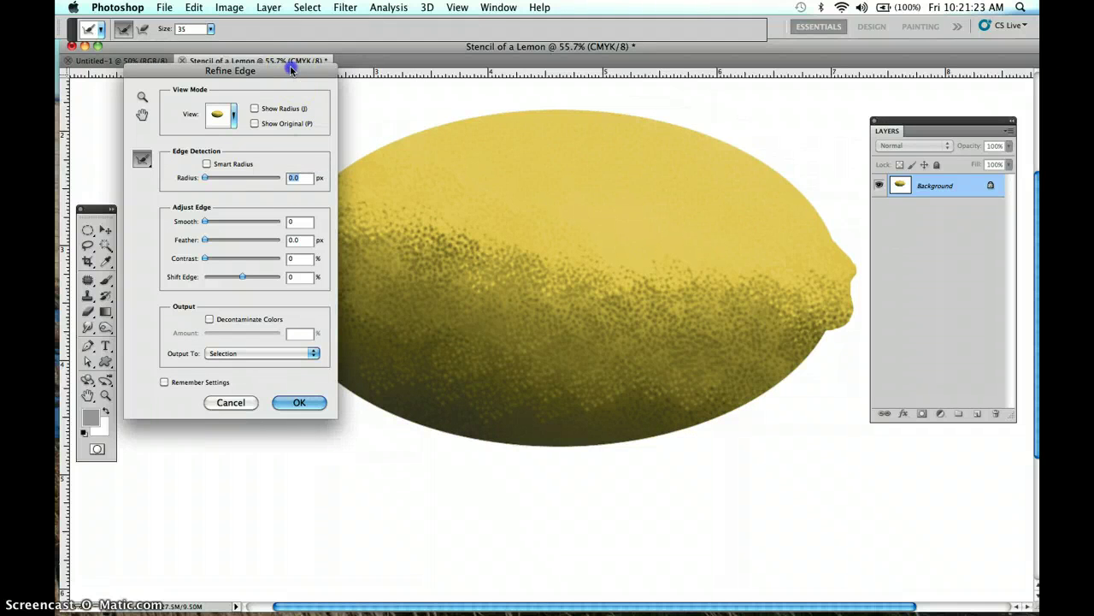
pyautogui.moveTo(291, 70); pyautogui.dragTo(284, 46)
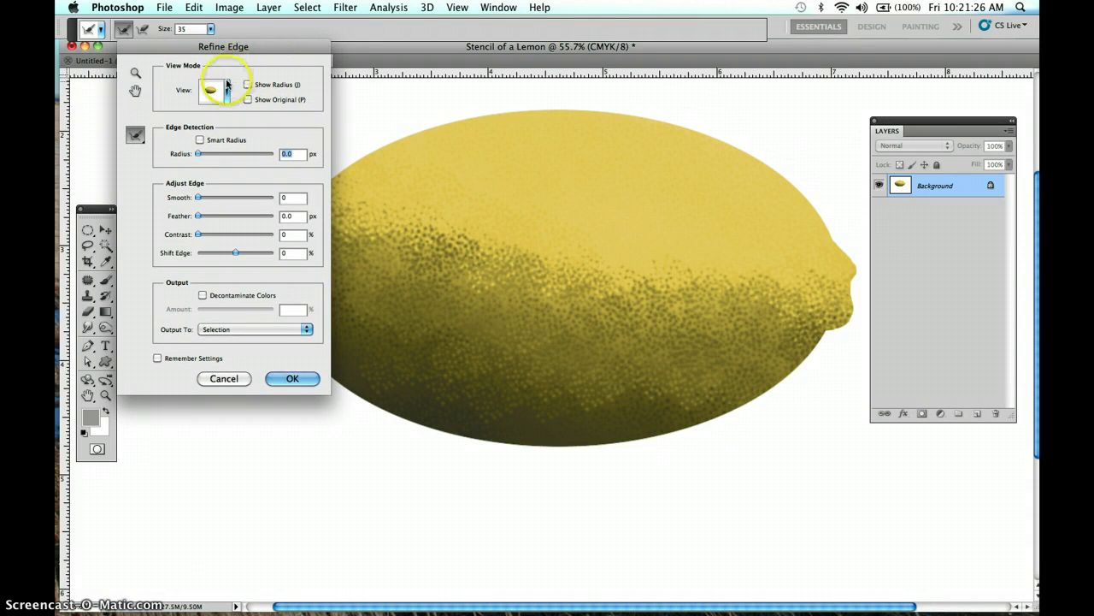
# Step: Preview the lemon selection over a black background and return the view mode to On White
pyautogui.click(226, 89)
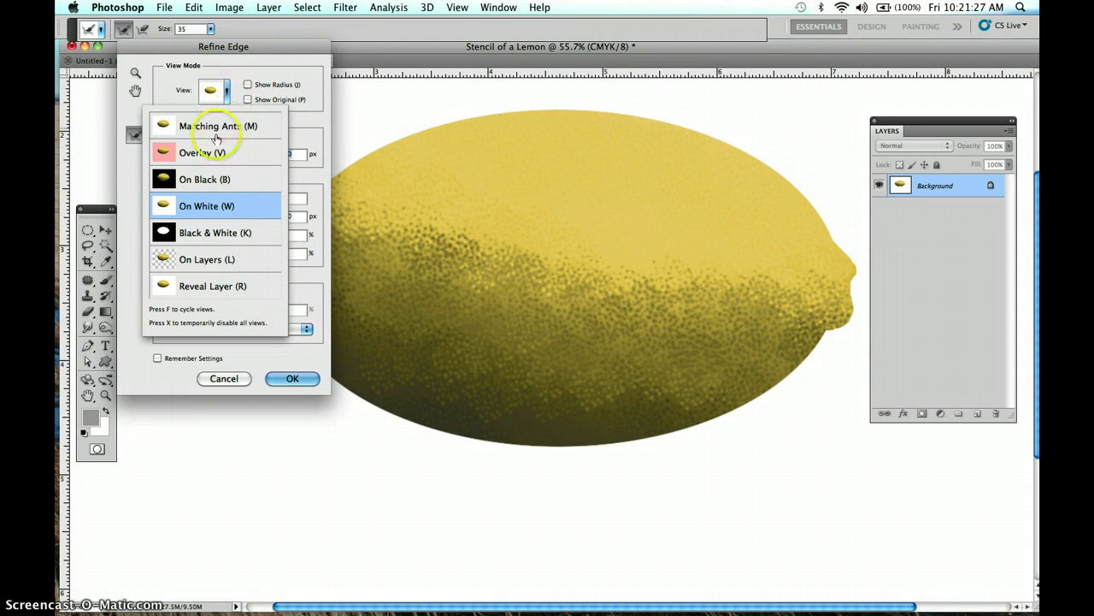
pyautogui.click(214, 179)
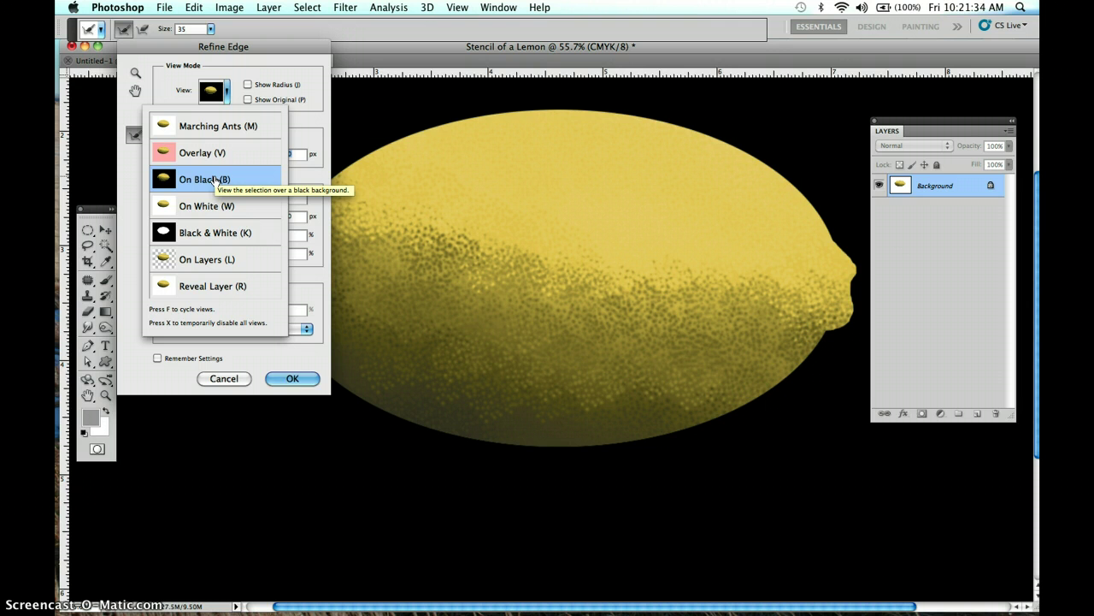
pyautogui.click(206, 155)
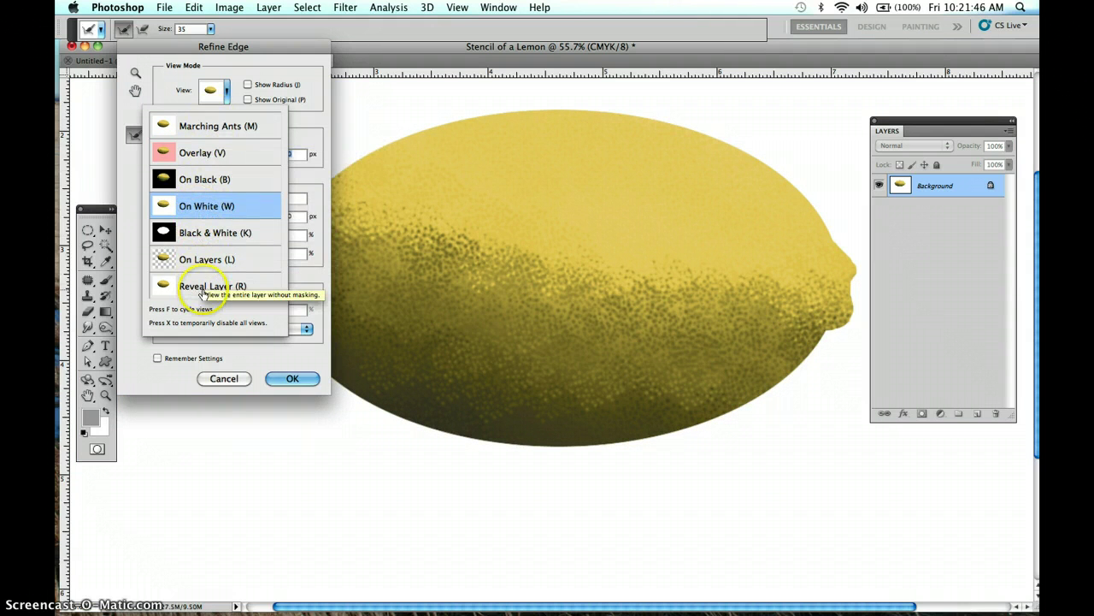
pyautogui.click(168, 102)
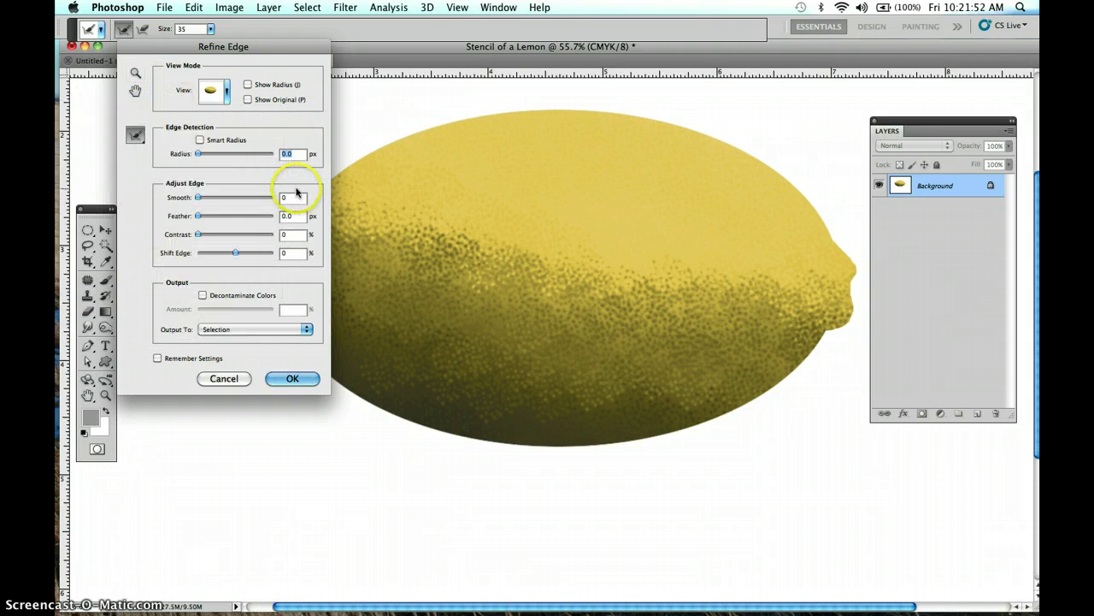
# Step: Output the refined lemon selection to a New Layer and apply the edge refinement
pyautogui.click(214, 330)
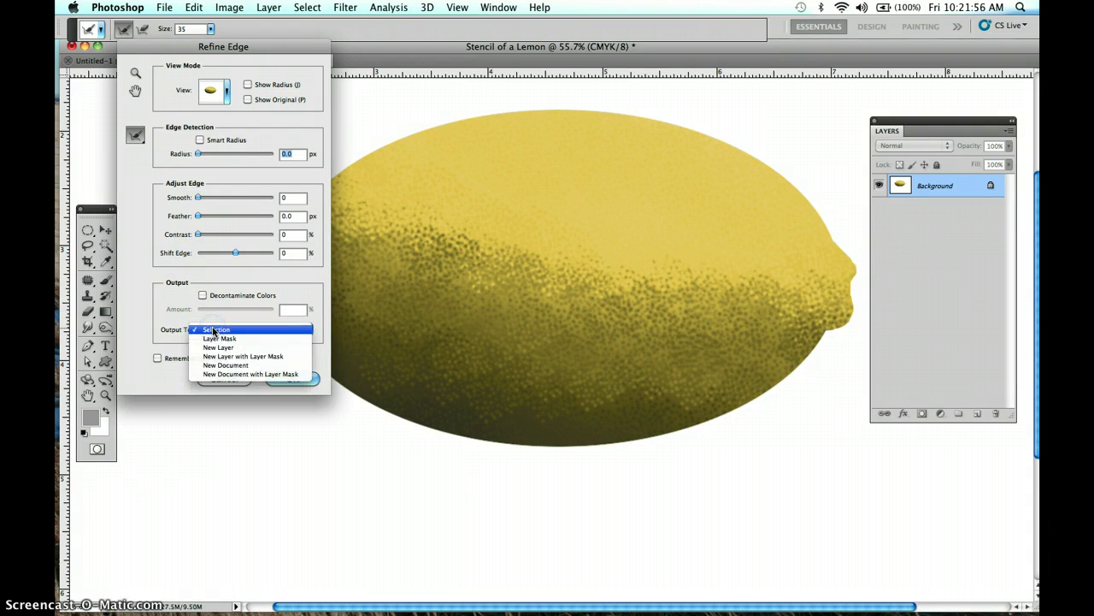
pyautogui.click(214, 349)
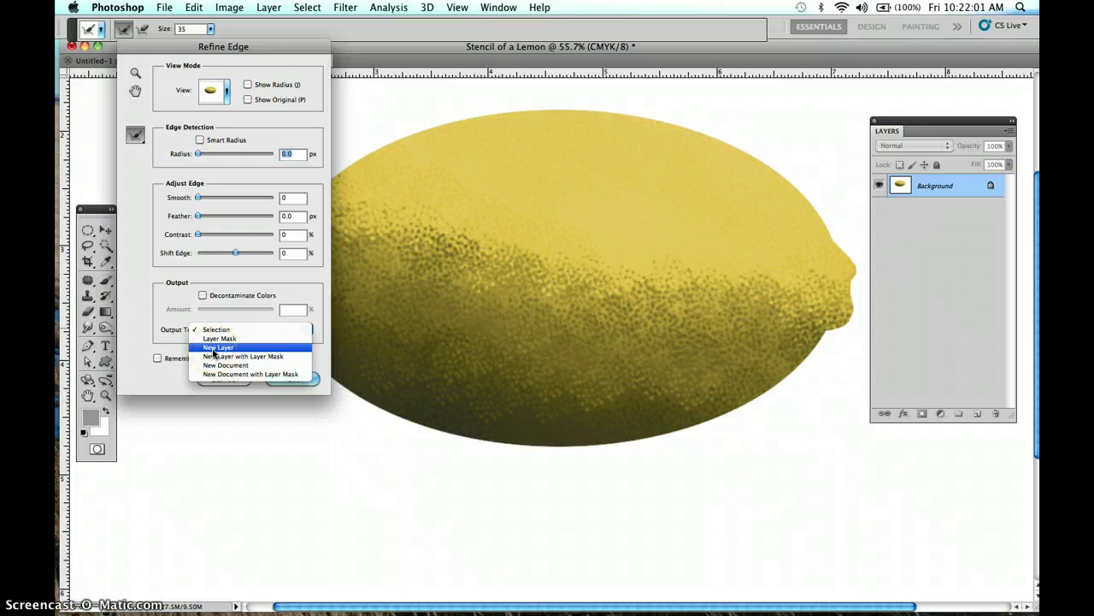
pyautogui.click(293, 379)
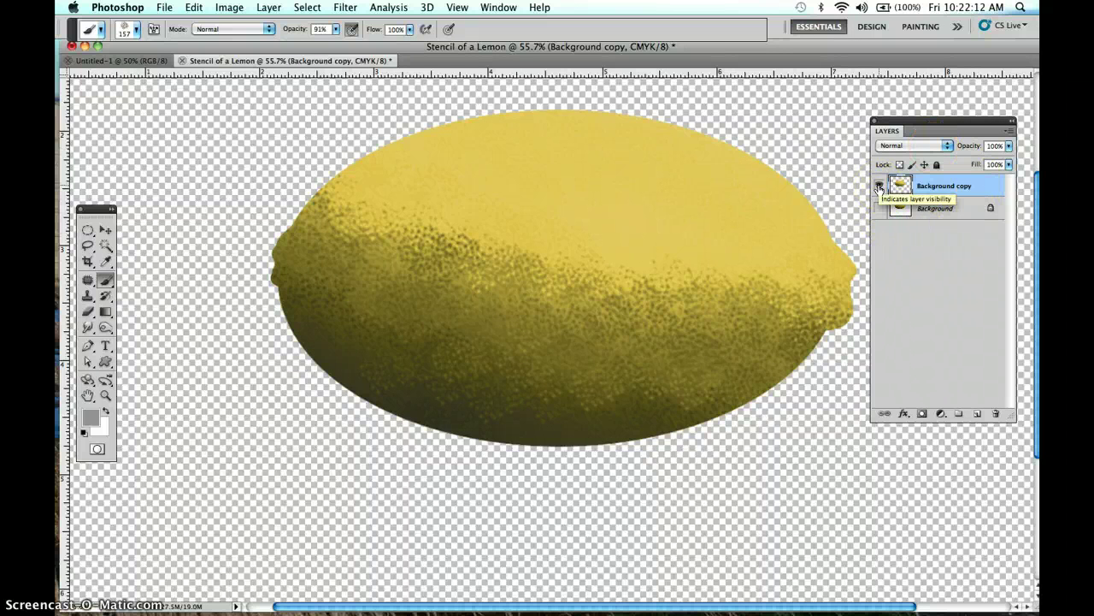
# Step: Toggle the visibility of the lemon copy and Background layers to compare them, leaving both layers shown
pyautogui.click(879, 186)
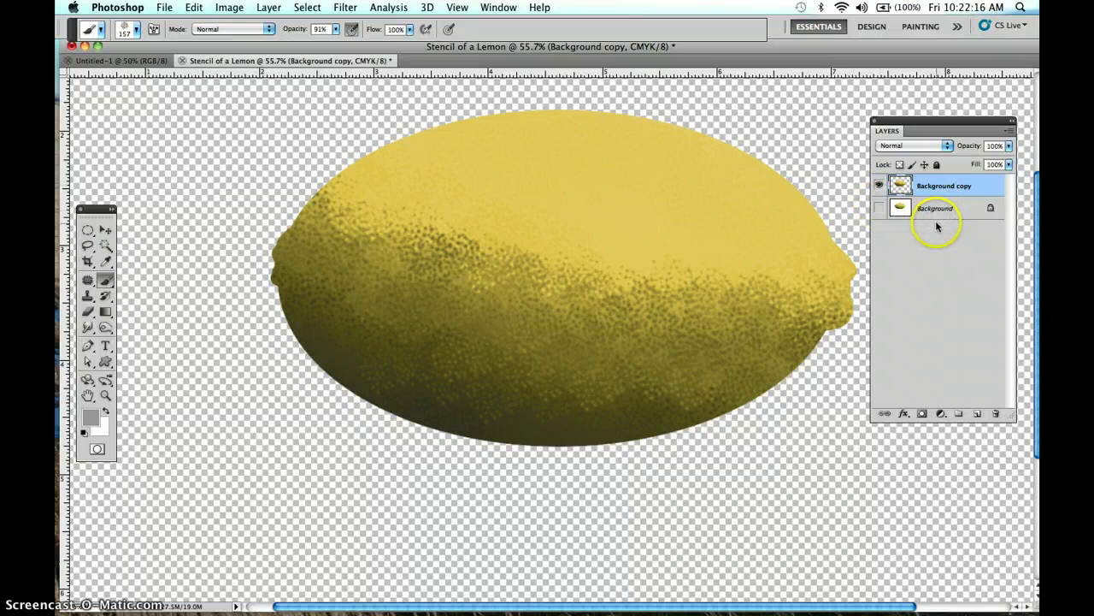
pyautogui.click(879, 208)
pyautogui.click(879, 208)
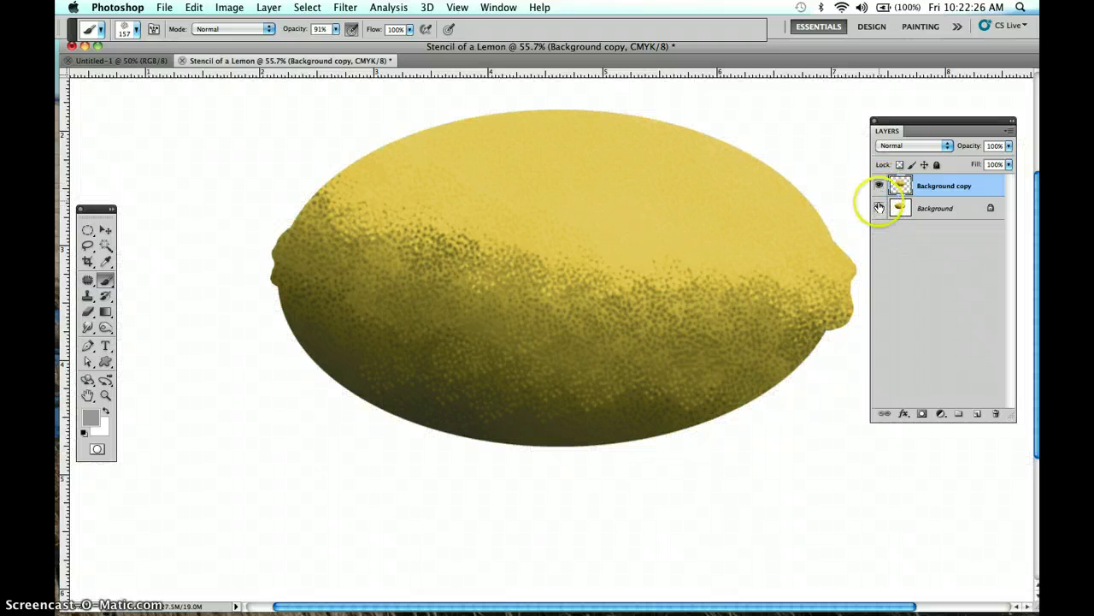
pyautogui.click(879, 209)
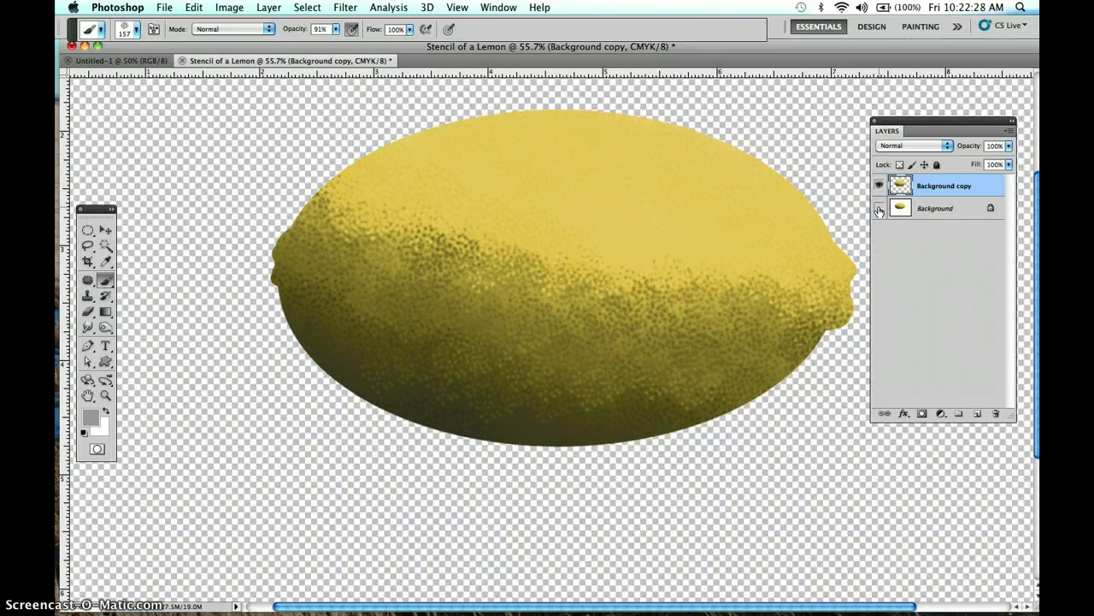
pyautogui.click(879, 209)
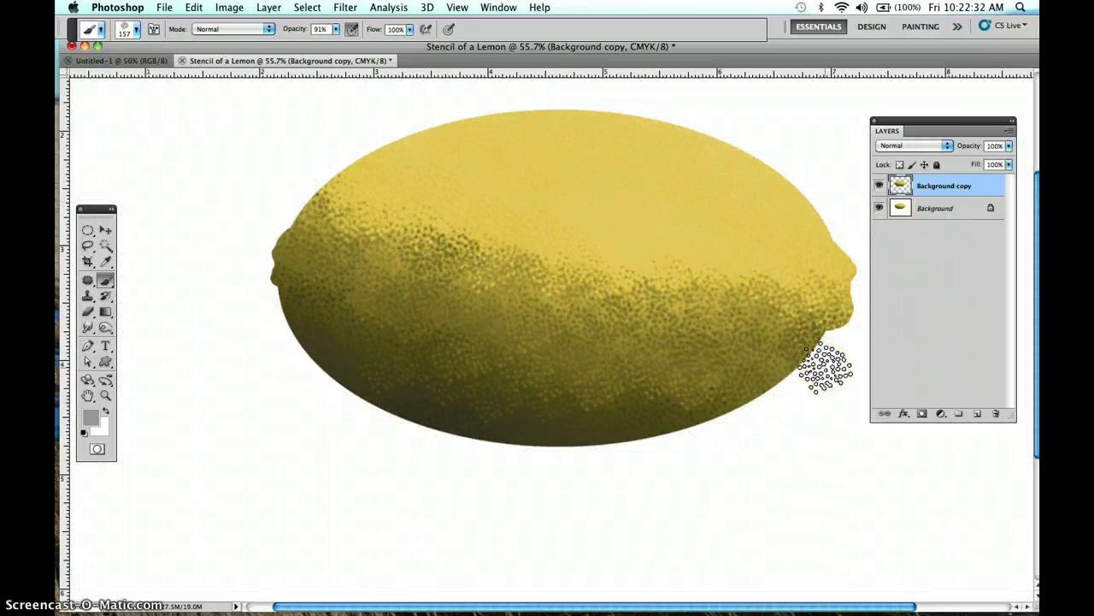
# Step: Move the Background copy lemon down and slightly left so it overlaps the front of the original lemon
pyautogui.click(944, 186)
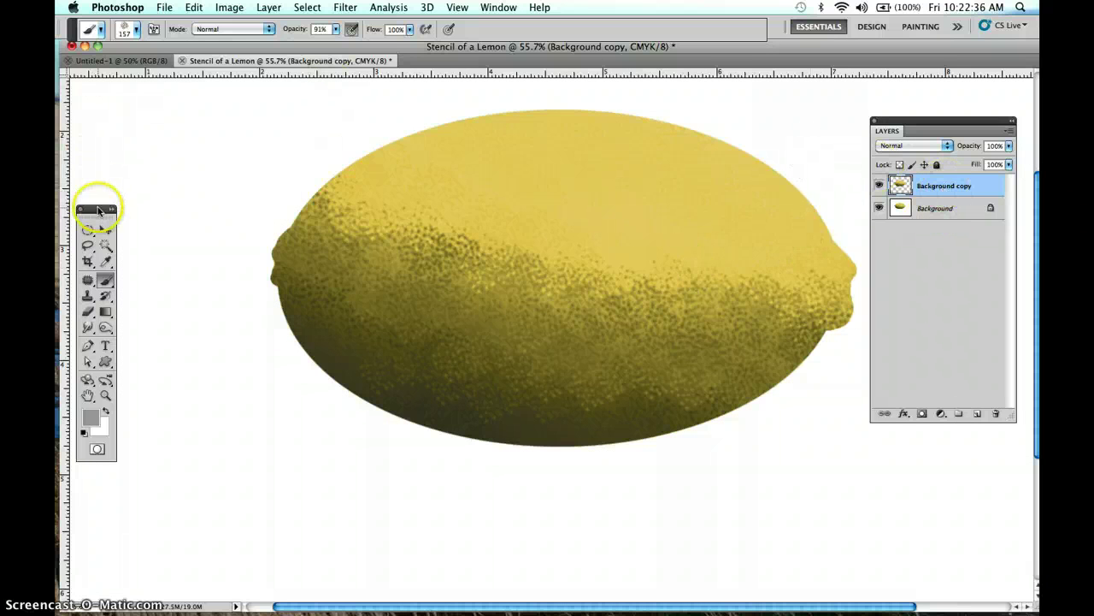
pyautogui.moveTo(101, 208); pyautogui.dragTo(168, 96)
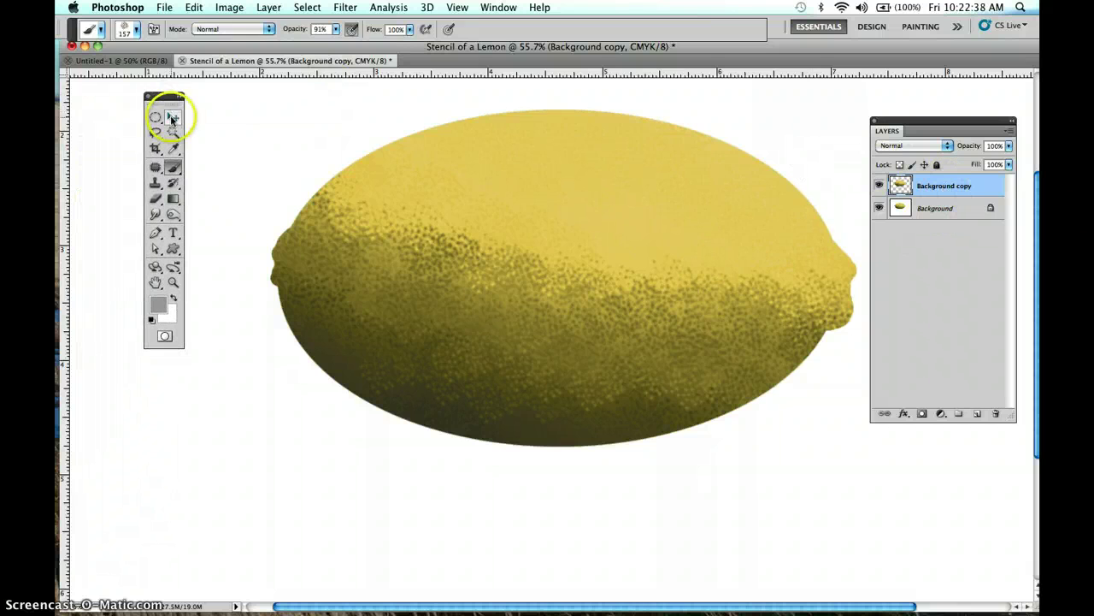
pyautogui.click(172, 117)
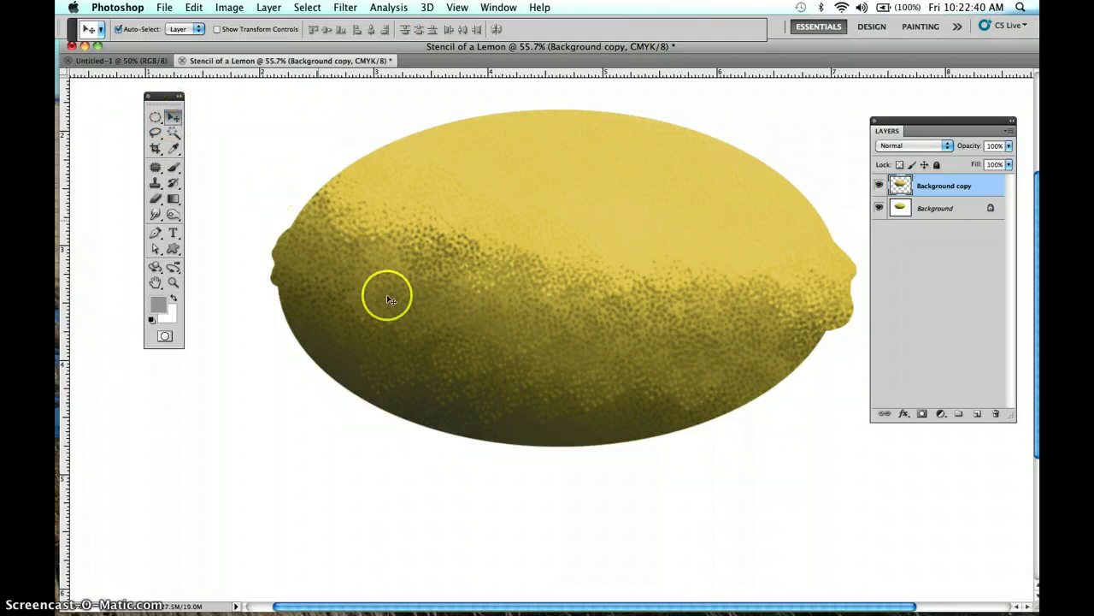
pyautogui.moveTo(483, 257); pyautogui.dragTo(437, 376)
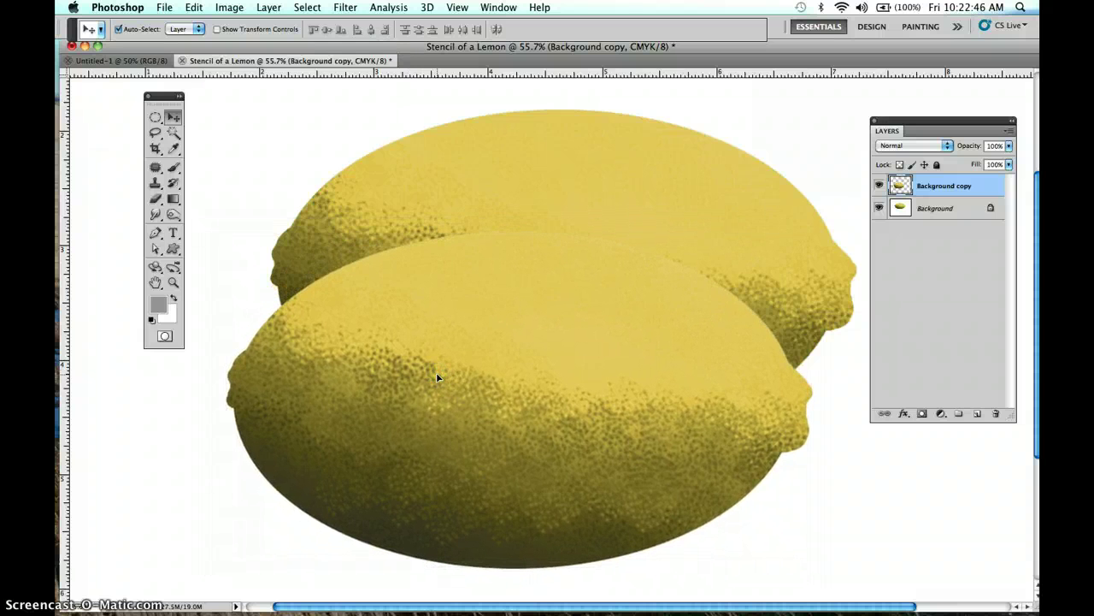